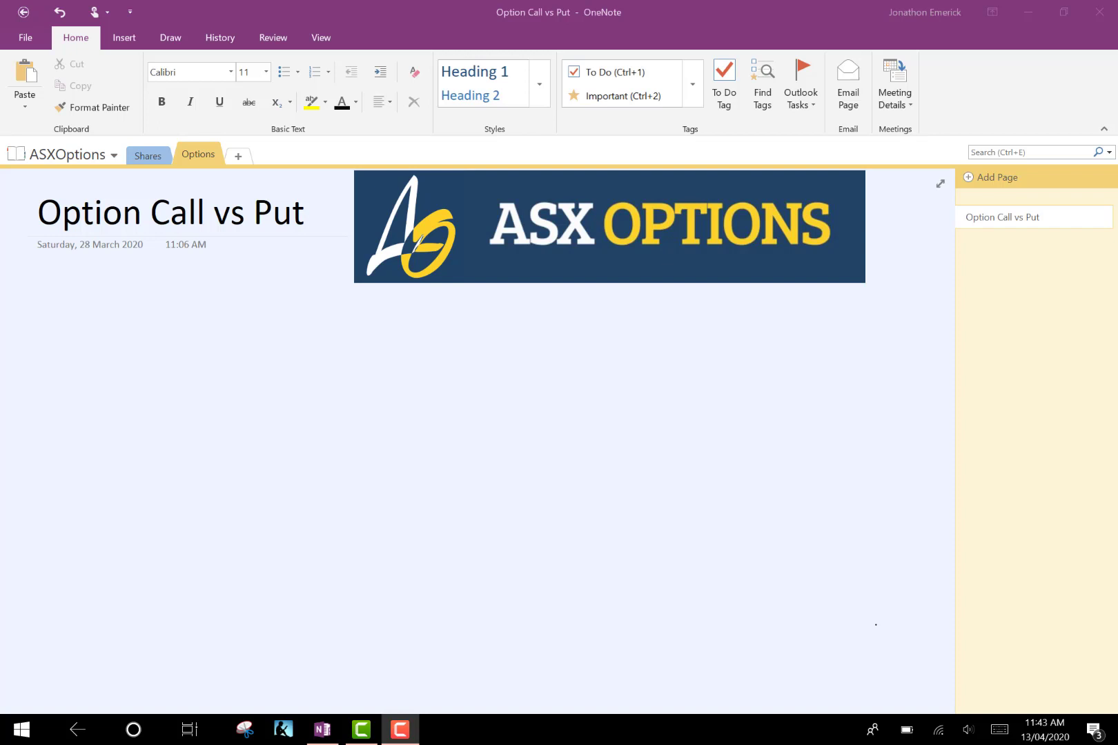
- Handwrite the heading "OPTION CALL" in red ink below the page title and underline it
{"action": "left_click", "coordinate": [174, 37]}
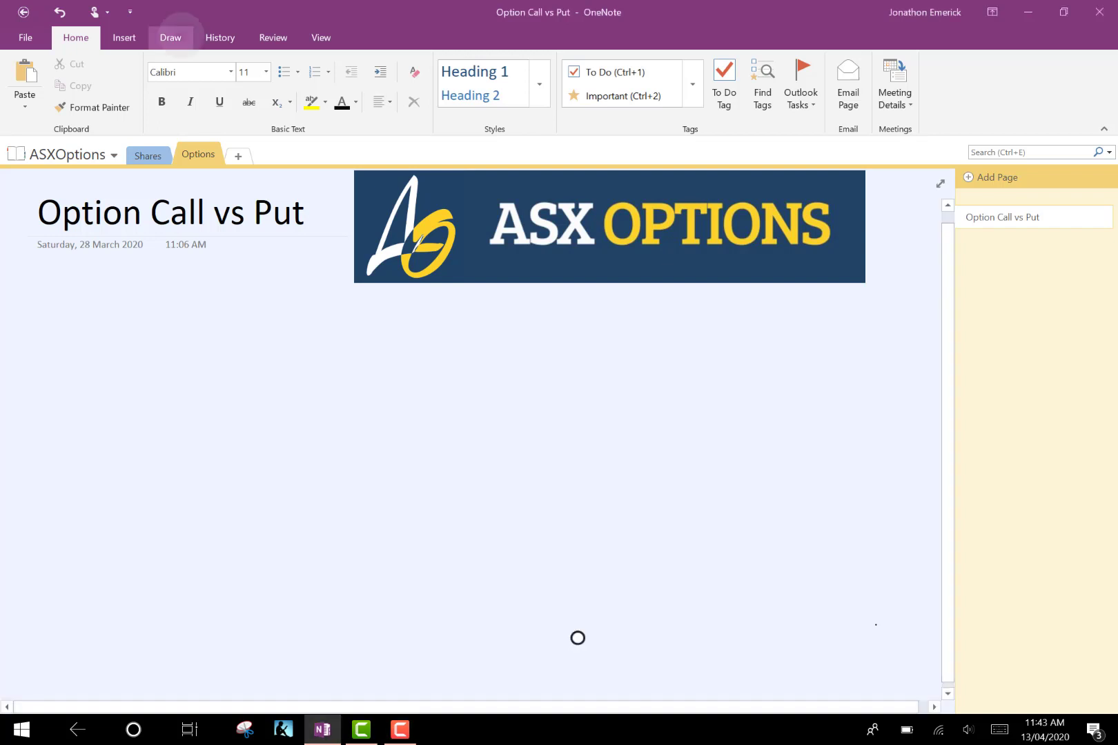
{"action": "left_click", "coordinate": [144, 96]}
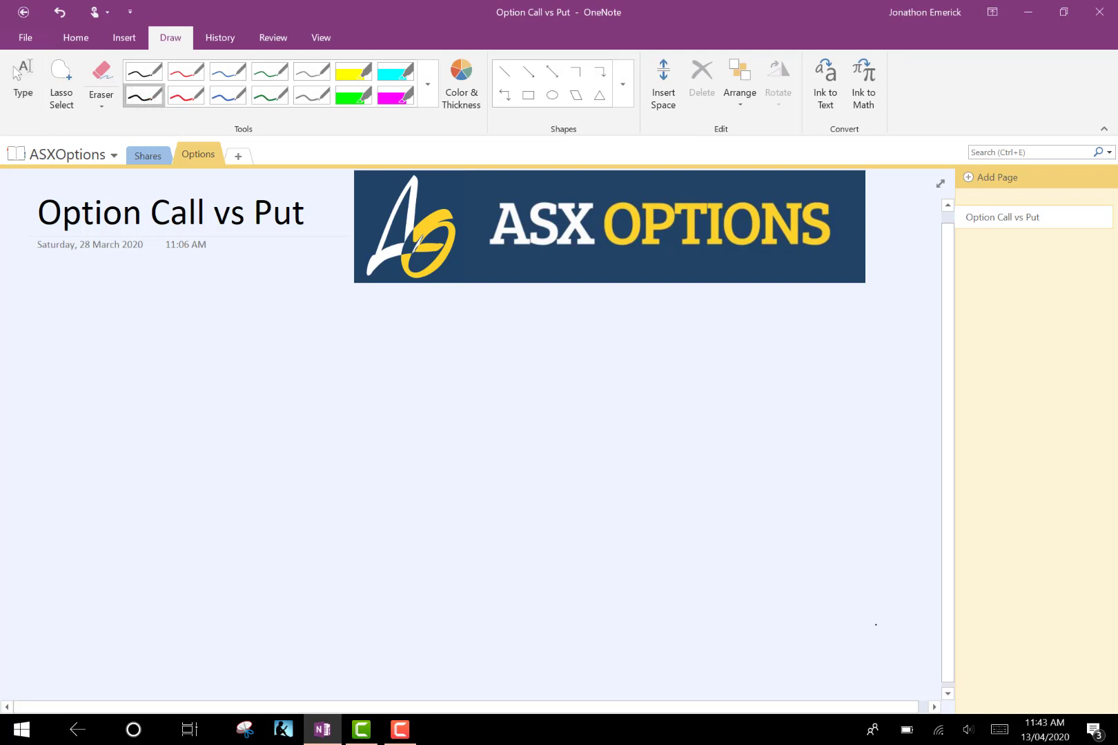
{"action": "left_click", "coordinate": [186, 96]}
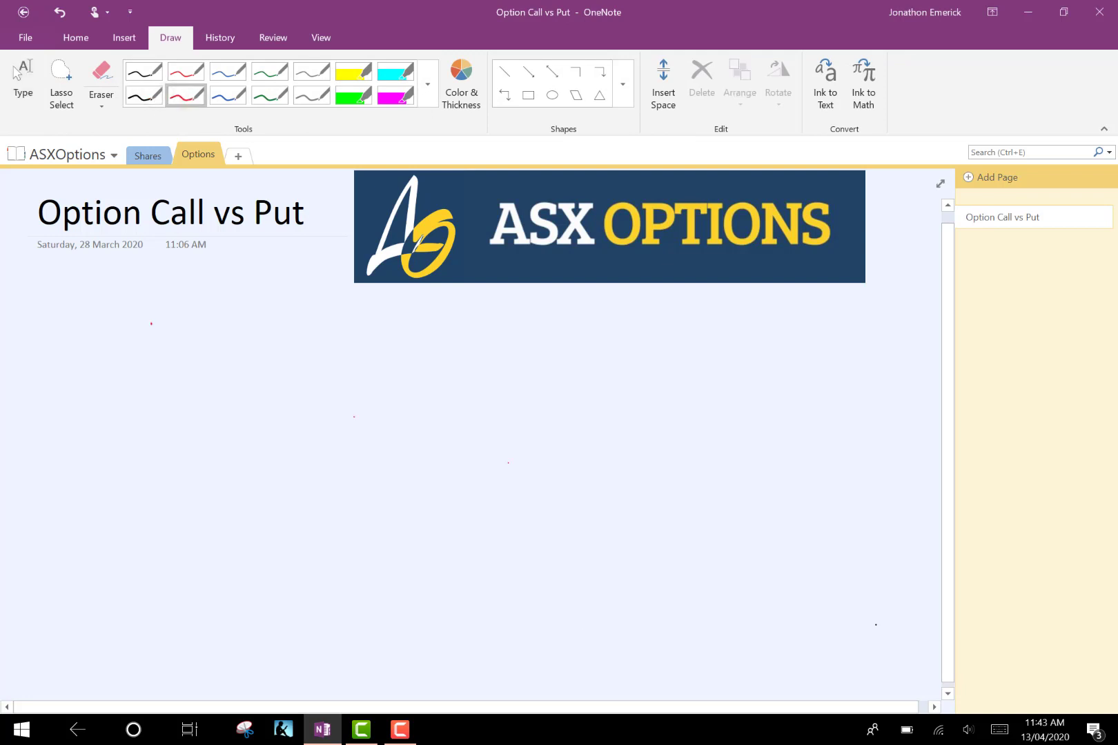
{"action": "left_click_drag", "start_coordinate": [153, 318], "coordinate": [166, 342]}
{"action": "left_click_drag", "start_coordinate": [166, 319], "coordinate": [182, 339]}
{"action": "mouse_move", "coordinate": [175, 323]}
{"action": "left_mouse_down"}
{"action": "mouse_move", "coordinate": [191, 323]}
{"action": "mouse_move", "coordinate": [200, 338]}
{"action": "left_mouse_up"}
{"action": "mouse_move", "coordinate": [205, 322]}
{"action": "left_mouse_down"}
{"action": "mouse_move", "coordinate": [223, 315]}
{"action": "mouse_move", "coordinate": [278, 334]}
{"action": "left_mouse_up"}
{"action": "mouse_move", "coordinate": [260, 326]}
{"action": "left_mouse_down"}
{"action": "mouse_move", "coordinate": [283, 318]}
{"action": "mouse_move", "coordinate": [295, 332]}
{"action": "left_mouse_up"}
{"action": "left_click_drag", "start_coordinate": [297, 318], "coordinate": [316, 323]}
{"action": "left_click_drag", "start_coordinate": [174, 358], "coordinate": [311, 355]}
- Handwrite "RIGHT TO BUY" in black ink below the heading and double-underline "BUY"
{"action": "left_click", "coordinate": [144, 96]}
{"action": "mouse_move", "coordinate": [195, 386]}
{"action": "left_mouse_down"}
{"action": "mouse_move", "coordinate": [197, 409]}
{"action": "mouse_move", "coordinate": [220, 391]}
{"action": "left_mouse_up"}
{"action": "mouse_move", "coordinate": [225, 385]}
{"action": "left_mouse_down"}
{"action": "mouse_move", "coordinate": [225, 405]}
{"action": "mouse_move", "coordinate": [233, 402]}
{"action": "left_mouse_up"}
{"action": "mouse_move", "coordinate": [241, 391]}
{"action": "left_mouse_down"}
{"action": "mouse_move", "coordinate": [243, 407]}
{"action": "mouse_move", "coordinate": [255, 404]}
{"action": "left_mouse_up"}
{"action": "left_click_drag", "start_coordinate": [243, 398], "coordinate": [271, 403]}
{"action": "mouse_move", "coordinate": [258, 387]}
{"action": "left_mouse_down"}
{"action": "mouse_move", "coordinate": [314, 407]}
{"action": "mouse_move", "coordinate": [322, 385]}
{"action": "left_mouse_up"}
{"action": "mouse_move", "coordinate": [328, 387]}
{"action": "left_mouse_down"}
{"action": "mouse_move", "coordinate": [376, 404]}
{"action": "mouse_move", "coordinate": [408, 383]}
{"action": "left_mouse_up"}
{"action": "left_click_drag", "start_coordinate": [411, 387], "coordinate": [448, 420]}
- Continue the black handwritten definition with "THE UNDERLYING @ PRICE" on the same line
{"action": "left_click_drag", "start_coordinate": [790, 567], "coordinate": [793, 618]}
{"action": "mouse_move", "coordinate": [481, 390]}
{"action": "left_mouse_down"}
{"action": "mouse_move", "coordinate": [483, 403]}
{"action": "mouse_move", "coordinate": [496, 384]}
{"action": "left_mouse_up"}
{"action": "mouse_move", "coordinate": [502, 381]}
{"action": "left_mouse_down"}
{"action": "mouse_move", "coordinate": [503, 402]}
{"action": "mouse_move", "coordinate": [506, 390]}
{"action": "left_mouse_up"}
{"action": "left_click_drag", "start_coordinate": [515, 384], "coordinate": [515, 399]}
{"action": "mouse_move", "coordinate": [517, 383]}
{"action": "left_mouse_down"}
{"action": "mouse_move", "coordinate": [526, 399]}
{"action": "mouse_move", "coordinate": [532, 378]}
{"action": "mouse_move", "coordinate": [582, 387]}
{"action": "left_mouse_up"}
{"action": "mouse_move", "coordinate": [582, 392]}
{"action": "left_mouse_down"}
{"action": "mouse_move", "coordinate": [597, 377]}
{"action": "mouse_move", "coordinate": [616, 392]}
{"action": "left_mouse_up"}
{"action": "left_click_drag", "start_coordinate": [610, 394], "coordinate": [652, 388]}
{"action": "mouse_move", "coordinate": [649, 377]}
{"action": "left_mouse_down"}
{"action": "mouse_move", "coordinate": [668, 372]}
{"action": "mouse_move", "coordinate": [670, 389]}
{"action": "left_mouse_up"}
{"action": "left_click_drag", "start_coordinate": [680, 374], "coordinate": [693, 388]}
{"action": "mouse_move", "coordinate": [694, 385]}
{"action": "left_mouse_down"}
{"action": "mouse_move", "coordinate": [708, 356]}
{"action": "mouse_move", "coordinate": [717, 379]}
{"action": "mouse_move", "coordinate": [770, 378]}
{"action": "left_mouse_up"}
{"action": "mouse_move", "coordinate": [771, 379]}
{"action": "left_mouse_down"}
{"action": "mouse_move", "coordinate": [747, 373]}
{"action": "mouse_move", "coordinate": [809, 383]}
{"action": "left_mouse_up"}
{"action": "left_click_drag", "start_coordinate": [808, 357], "coordinate": [816, 373]}
{"action": "left_click_drag", "start_coordinate": [822, 371], "coordinate": [843, 382]}
{"action": "mouse_move", "coordinate": [860, 371]}
{"action": "left_mouse_down"}
{"action": "mouse_move", "coordinate": [853, 381]}
{"action": "mouse_move", "coordinate": [880, 378]}
{"action": "left_mouse_up"}
{"action": "left_click_drag", "start_coordinate": [864, 363], "coordinate": [883, 361]}
- Handwrite "@ TIME IN FUTURE" in black ink beneath the end of the definition line
{"action": "mouse_move", "coordinate": [608, 423]}
{"action": "left_mouse_down"}
{"action": "mouse_move", "coordinate": [601, 430]}
{"action": "mouse_move", "coordinate": [626, 423]}
{"action": "mouse_move", "coordinate": [655, 441]}
{"action": "mouse_move", "coordinate": [668, 418]}
{"action": "left_mouse_up"}
{"action": "left_click_drag", "start_coordinate": [669, 423], "coordinate": [670, 439]}
{"action": "mouse_move", "coordinate": [679, 422]}
{"action": "left_mouse_down"}
{"action": "mouse_move", "coordinate": [680, 438]}
{"action": "mouse_move", "coordinate": [711, 434]}
{"action": "left_mouse_up"}
{"action": "left_click_drag", "start_coordinate": [711, 419], "coordinate": [721, 417]}
{"action": "left_click_drag", "start_coordinate": [708, 426], "coordinate": [813, 434]}
{"action": "left_click_drag", "start_coordinate": [809, 416], "coordinate": [819, 412]}
{"action": "left_click_drag", "start_coordinate": [808, 425], "coordinate": [837, 419]}
{"action": "mouse_move", "coordinate": [845, 420]}
{"action": "left_mouse_down"}
{"action": "mouse_move", "coordinate": [847, 429]}
{"action": "mouse_move", "coordinate": [864, 411]}
{"action": "mouse_move", "coordinate": [892, 428]}
{"action": "left_mouse_up"}
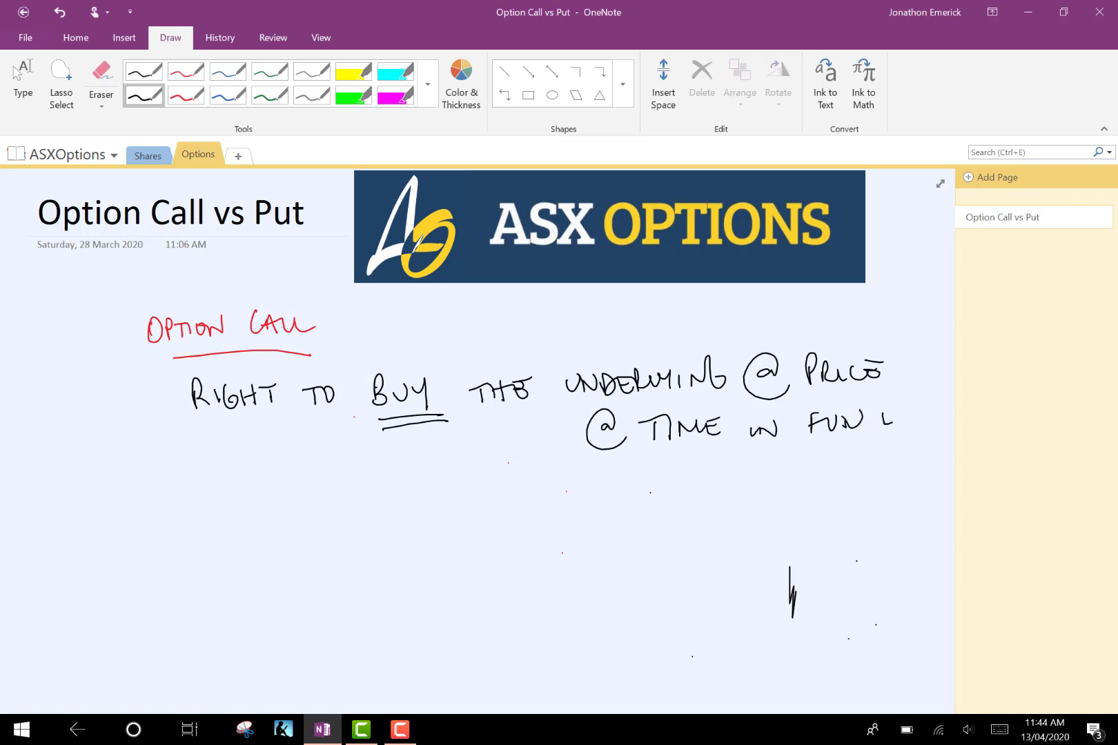
{"action": "right_click", "coordinate": [1052, 593]}
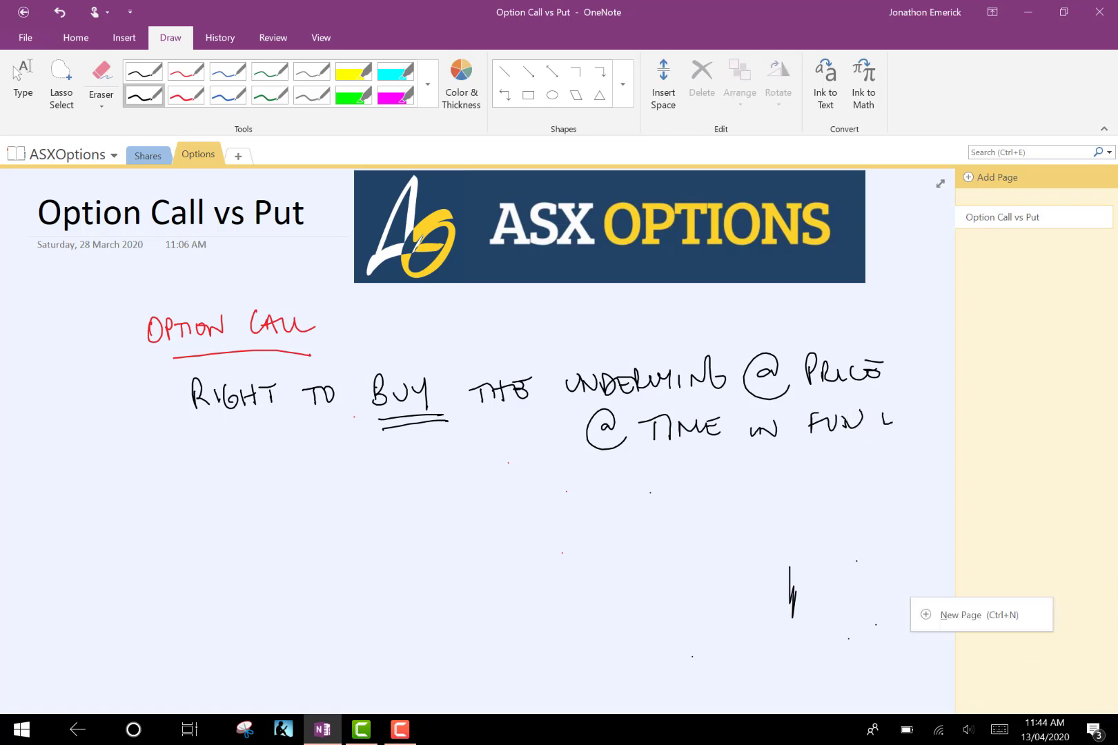
{"action": "mouse_move", "coordinate": [869, 409]}
{"action": "left_mouse_down"}
{"action": "mouse_move", "coordinate": [874, 431]}
{"action": "mouse_move", "coordinate": [886, 415]}
{"action": "mouse_move", "coordinate": [905, 429]}
{"action": "mouse_move", "coordinate": [905, 403]}
{"action": "left_mouse_up"}
- Erase the stray black pen stroke in the empty area below the definition
{"action": "left_click", "coordinate": [101, 82]}
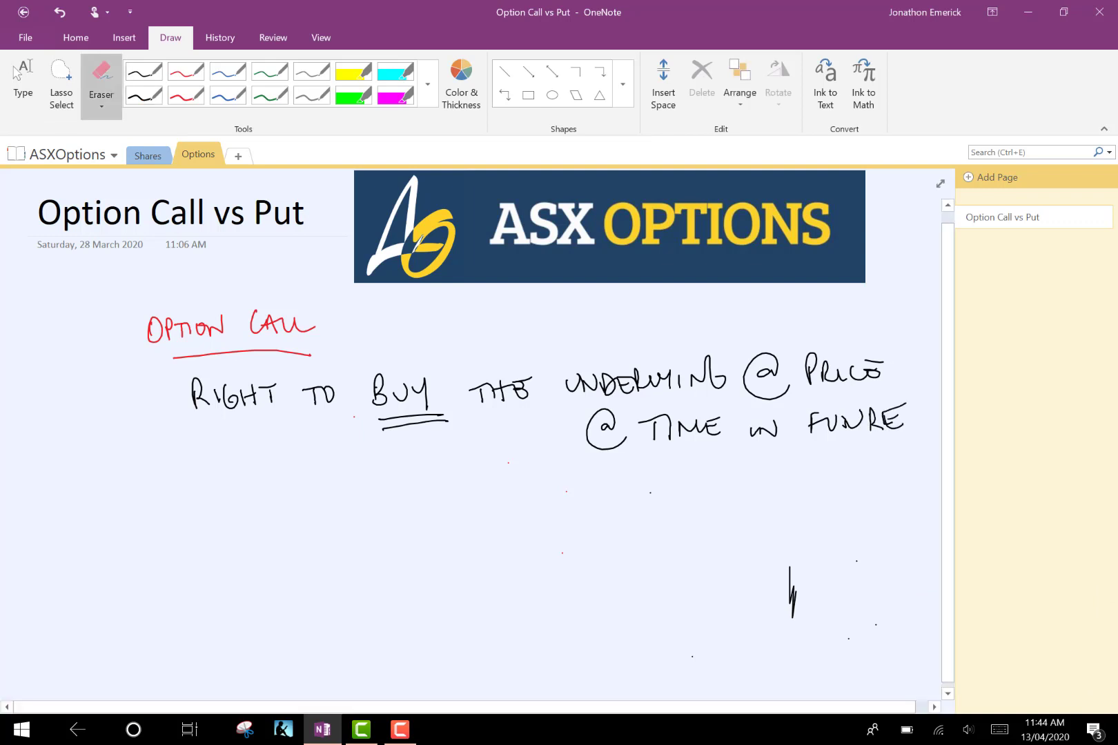
{"action": "left_click", "coordinate": [792, 593]}
{"action": "left_click", "coordinate": [144, 95]}
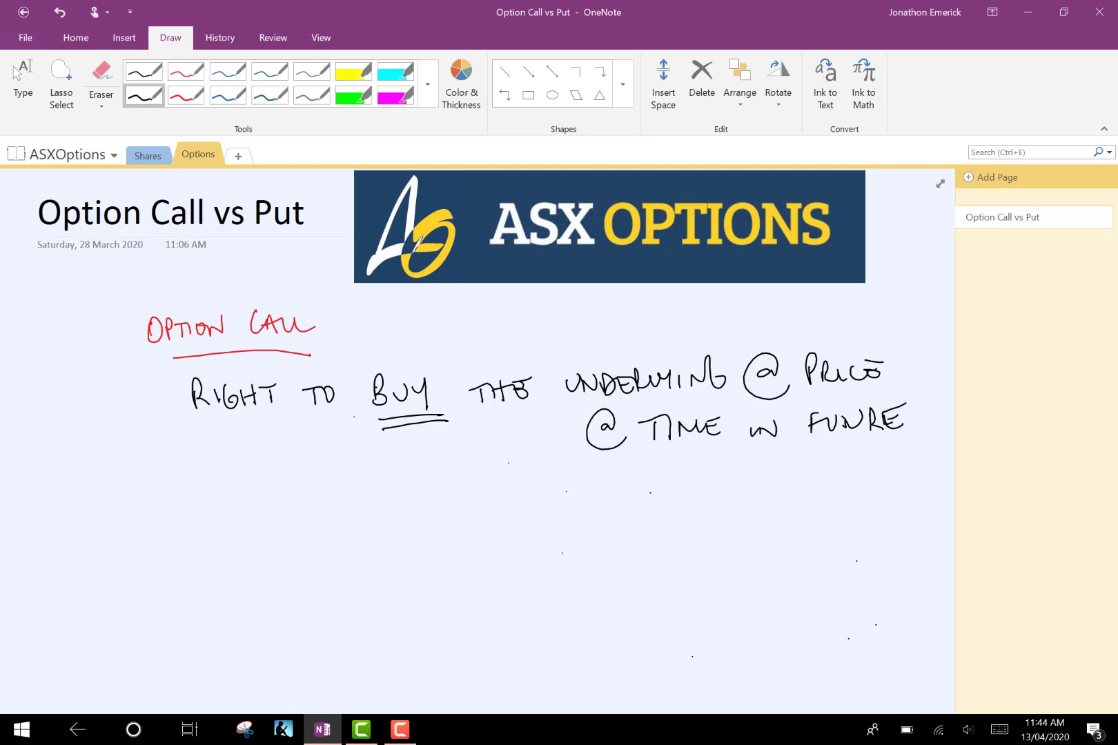
{"action": "left_click", "coordinate": [228, 96]}
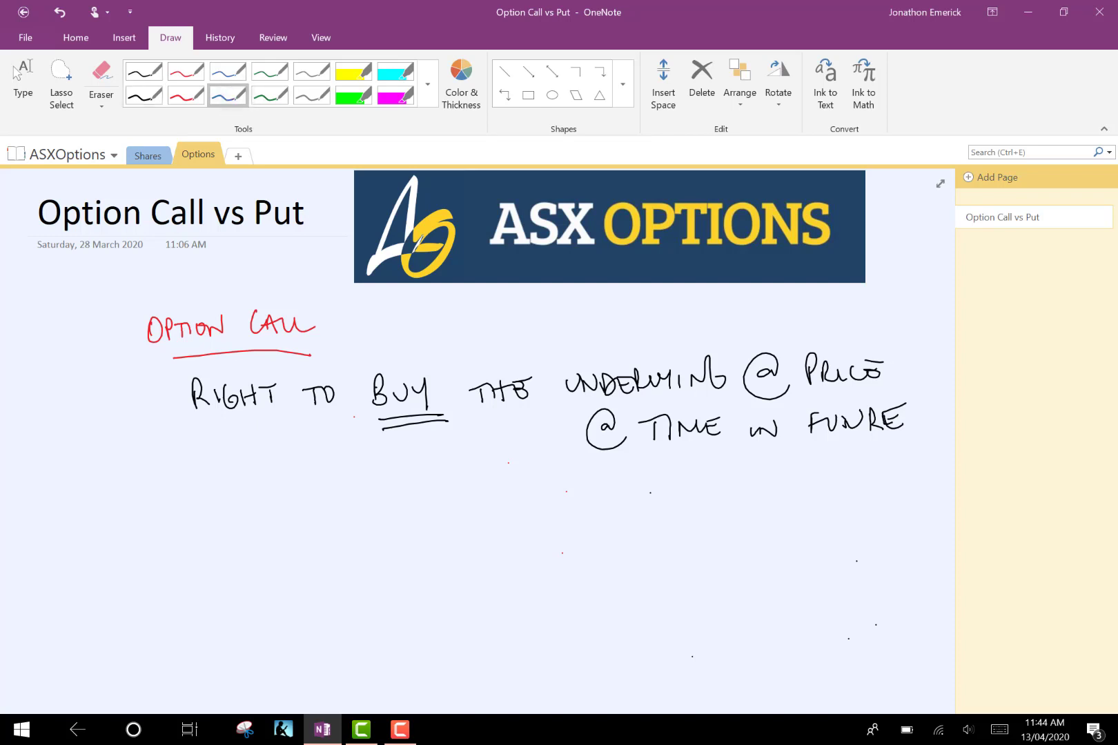
{"action": "mouse_move", "coordinate": [533, 555]}
{"action": "left_mouse_down"}
{"action": "mouse_move", "coordinate": [557, 467]}
{"action": "mouse_move", "coordinate": [544, 498]}
{"action": "left_mouse_up"}
{"action": "left_click", "coordinate": [110, 66]}
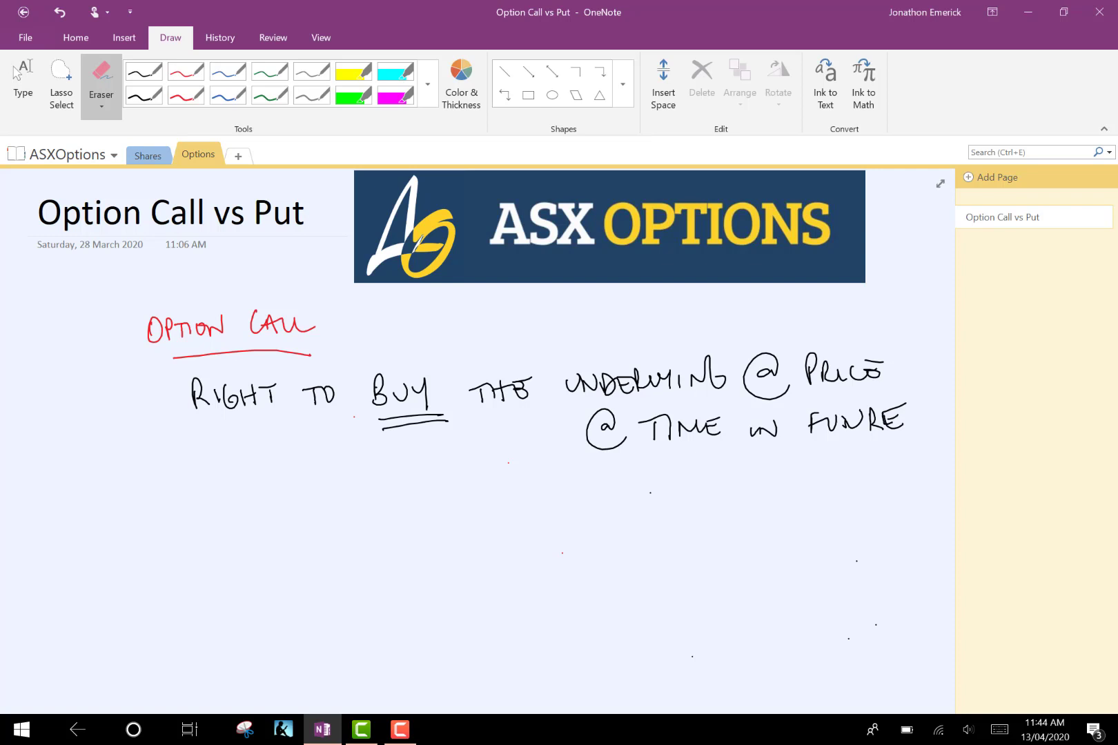
- Draw black vertical and horizontal graph axes with arrowheads below the definition and label the horizontal axis "T"
{"action": "left_click", "coordinate": [144, 96]}
{"action": "mouse_move", "coordinate": [274, 478]}
{"action": "left_mouse_down"}
{"action": "mouse_move", "coordinate": [288, 631]}
{"action": "mouse_move", "coordinate": [549, 637]}
{"action": "left_mouse_up"}
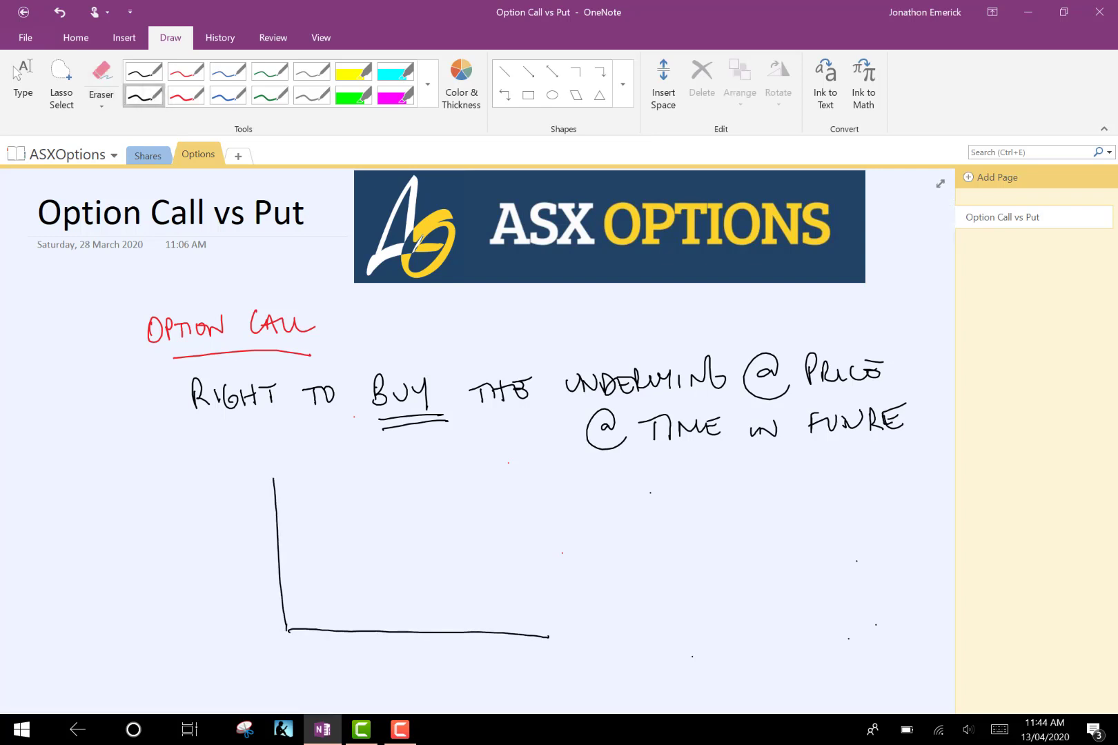
{"action": "left_click_drag", "start_coordinate": [268, 495], "coordinate": [293, 499]}
{"action": "mouse_move", "coordinate": [540, 626]}
{"action": "left_mouse_down"}
{"action": "mouse_move", "coordinate": [547, 654]}
{"action": "mouse_move", "coordinate": [597, 681]}
{"action": "mouse_move", "coordinate": [624, 651]}
{"action": "left_mouse_up"}
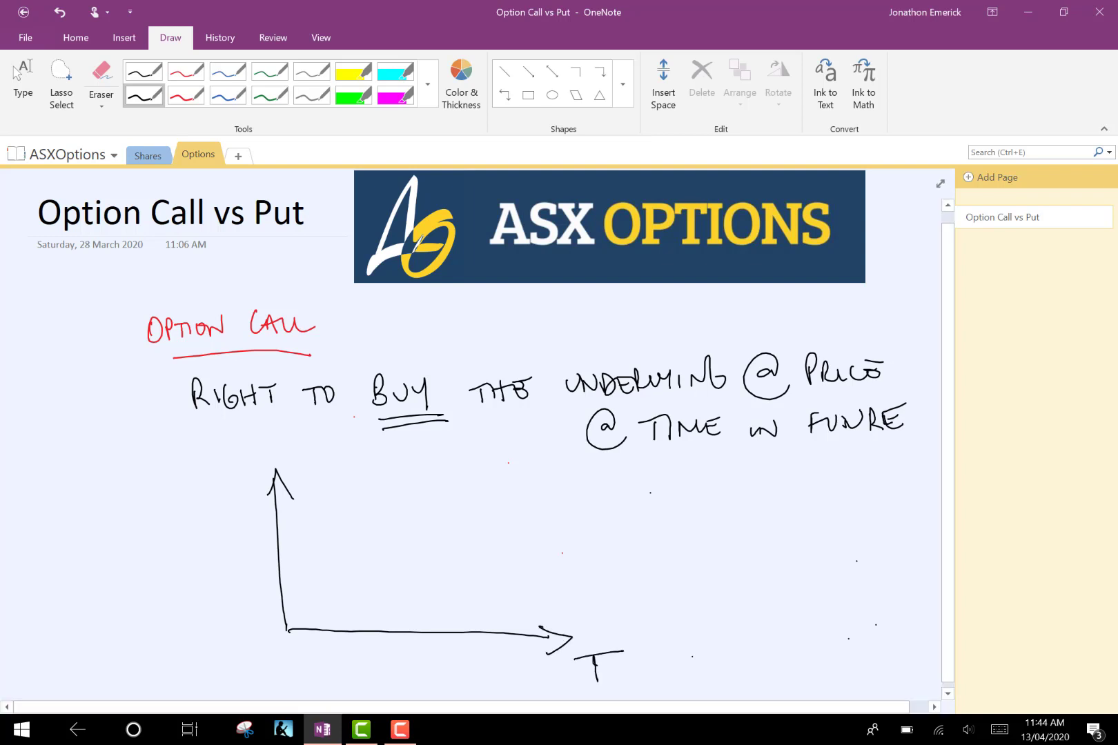
- Highlight the horizontal axis in green and the vertical axis in magenta, labelling the vertical one with a red "S"
{"action": "left_click", "coordinate": [354, 96]}
{"action": "left_click_drag", "start_coordinate": [290, 631], "coordinate": [571, 632]}
{"action": "left_click", "coordinate": [396, 96]}
{"action": "left_click_drag", "start_coordinate": [287, 631], "coordinate": [276, 443]}
{"action": "left_click", "coordinate": [186, 96]}
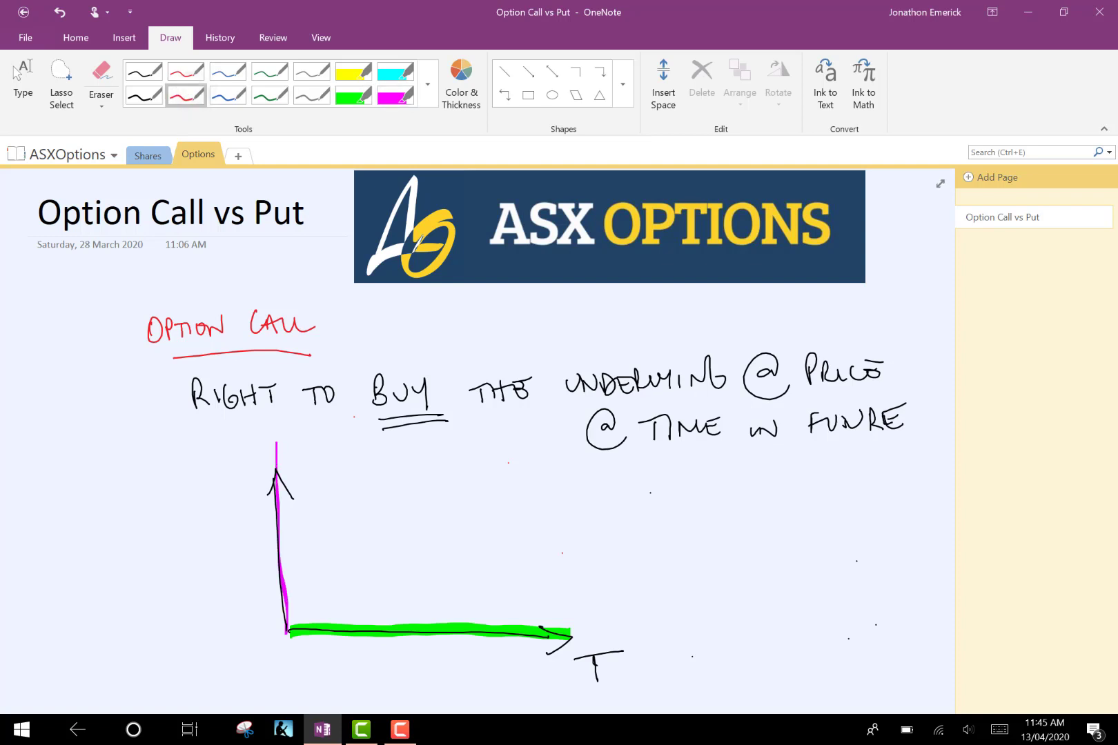
{"action": "mouse_move", "coordinate": [244, 473]}
{"action": "left_mouse_down"}
{"action": "mouse_move", "coordinate": [248, 504]}
{"action": "mouse_move", "coordinate": [223, 512]}
{"action": "left_mouse_up"}
- Sketch a short rising black price line from the vertical axis, with a dashed line dropping from its end to the time axis
{"action": "left_click", "coordinate": [144, 96]}
{"action": "mouse_move", "coordinate": [278, 590]}
{"action": "left_mouse_down"}
{"action": "mouse_move", "coordinate": [293, 560]}
{"action": "mouse_move", "coordinate": [345, 543]}
{"action": "mouse_move", "coordinate": [350, 626]}
{"action": "left_mouse_up"}
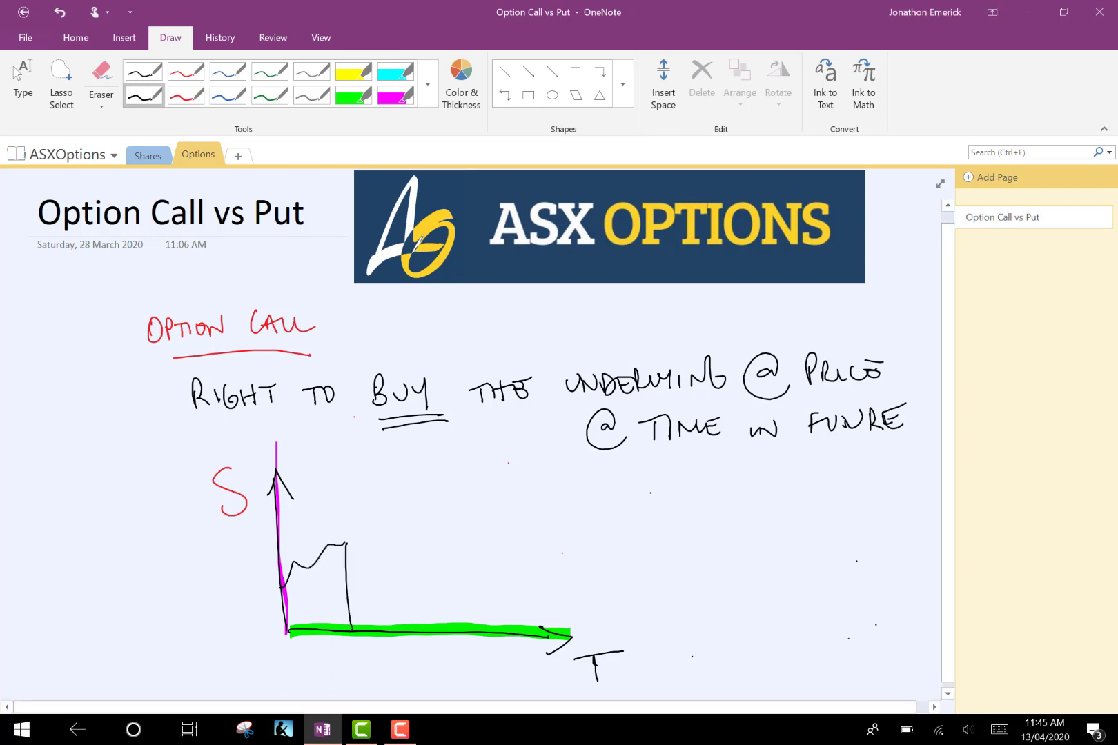
{"action": "left_click", "coordinate": [101, 72]}
{"action": "left_click", "coordinate": [348, 587]}
{"action": "left_click", "coordinate": [143, 96]}
{"action": "left_click_drag", "start_coordinate": [346, 543], "coordinate": [351, 602]}
{"action": "left_click_drag", "start_coordinate": [350, 621], "coordinate": [351, 631]}
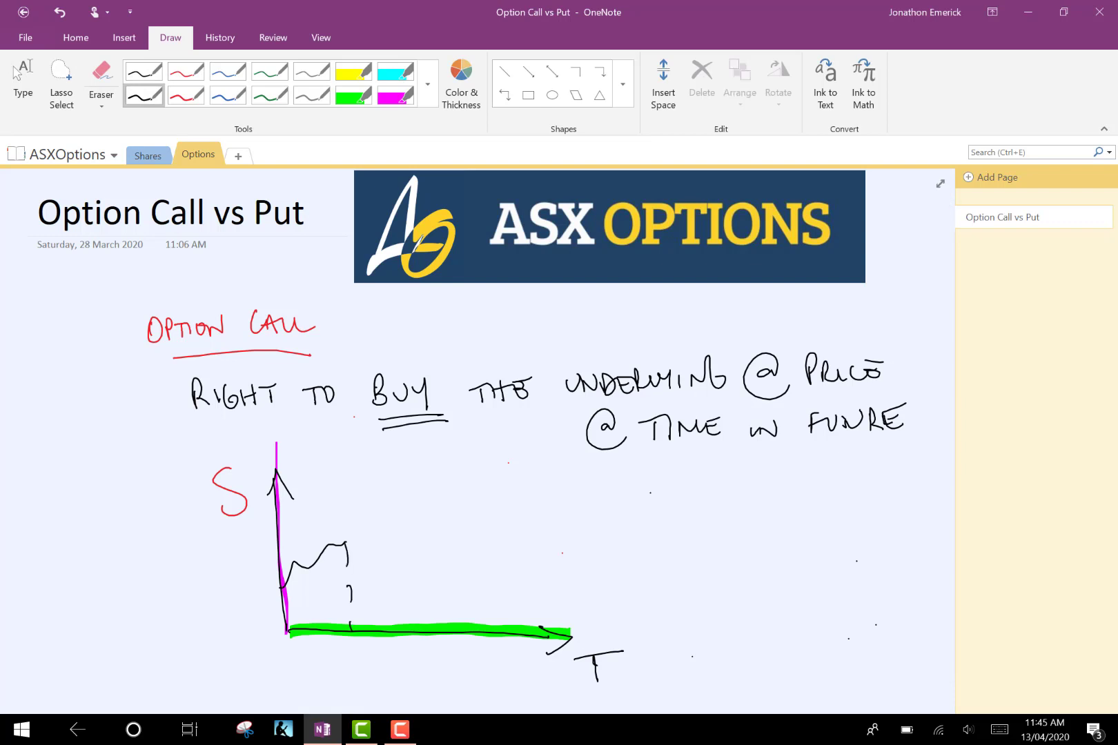
- Label the price line's end level "$40" on the vertical axis and its point on the time axis "NOW"
{"action": "left_click_drag", "start_coordinate": [336, 544], "coordinate": [352, 539]}
{"action": "left_click_drag", "start_coordinate": [241, 549], "coordinate": [245, 569]}
{"action": "mouse_move", "coordinate": [261, 553]}
{"action": "left_mouse_down"}
{"action": "mouse_move", "coordinate": [216, 570]}
{"action": "mouse_move", "coordinate": [225, 584]}
{"action": "left_mouse_up"}
{"action": "mouse_move", "coordinate": [343, 654]}
{"action": "left_mouse_down"}
{"action": "mouse_move", "coordinate": [343, 667]}
{"action": "mouse_move", "coordinate": [362, 655]}
{"action": "left_mouse_up"}
{"action": "left_click_drag", "start_coordinate": [368, 657], "coordinate": [393, 652]}
- Add a tick near the end of the time axis and label it "1YR" in black
{"action": "left_click_drag", "start_coordinate": [523, 624], "coordinate": [504, 670]}
{"action": "left_click_drag", "start_coordinate": [512, 654], "coordinate": [527, 670]}
{"action": "left_click", "coordinate": [144, 96]}
{"action": "scroll", "coordinate": [621, 483], "scroll_direction": "down", "scroll_amount": 1}
{"action": "left_click", "coordinate": [61, 86]}
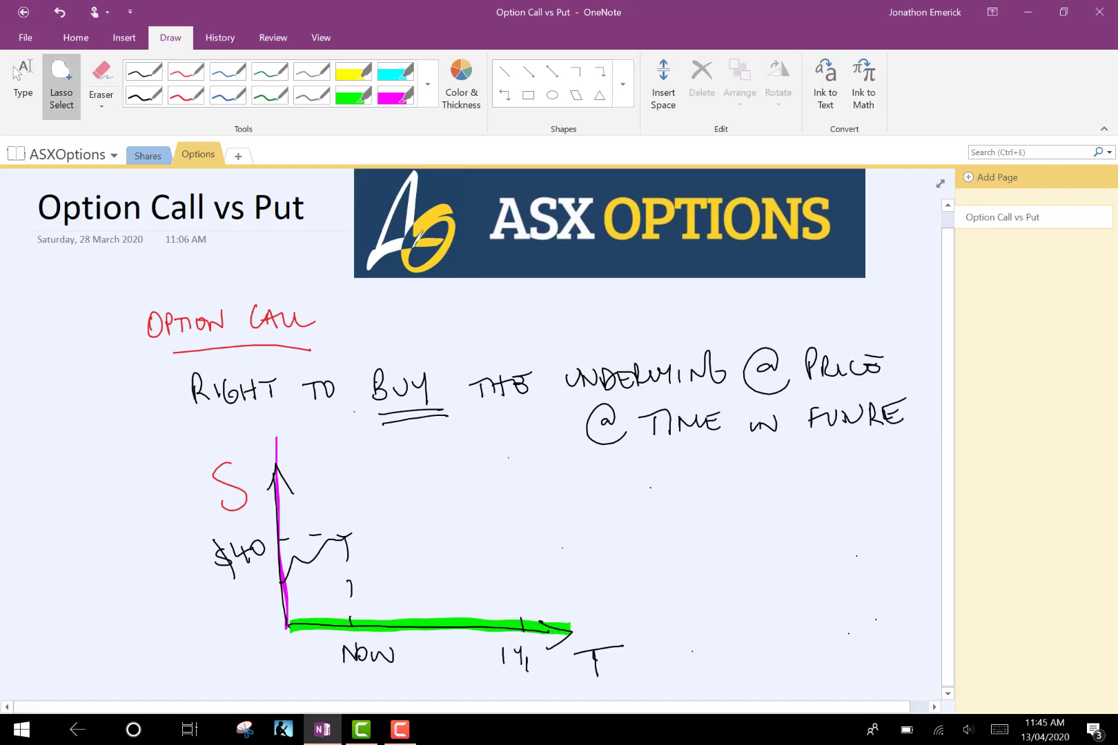
{"action": "left_click", "coordinate": [144, 96]}
{"action": "scroll", "coordinate": [530, 652], "scroll_direction": "up", "scroll_amount": 1}
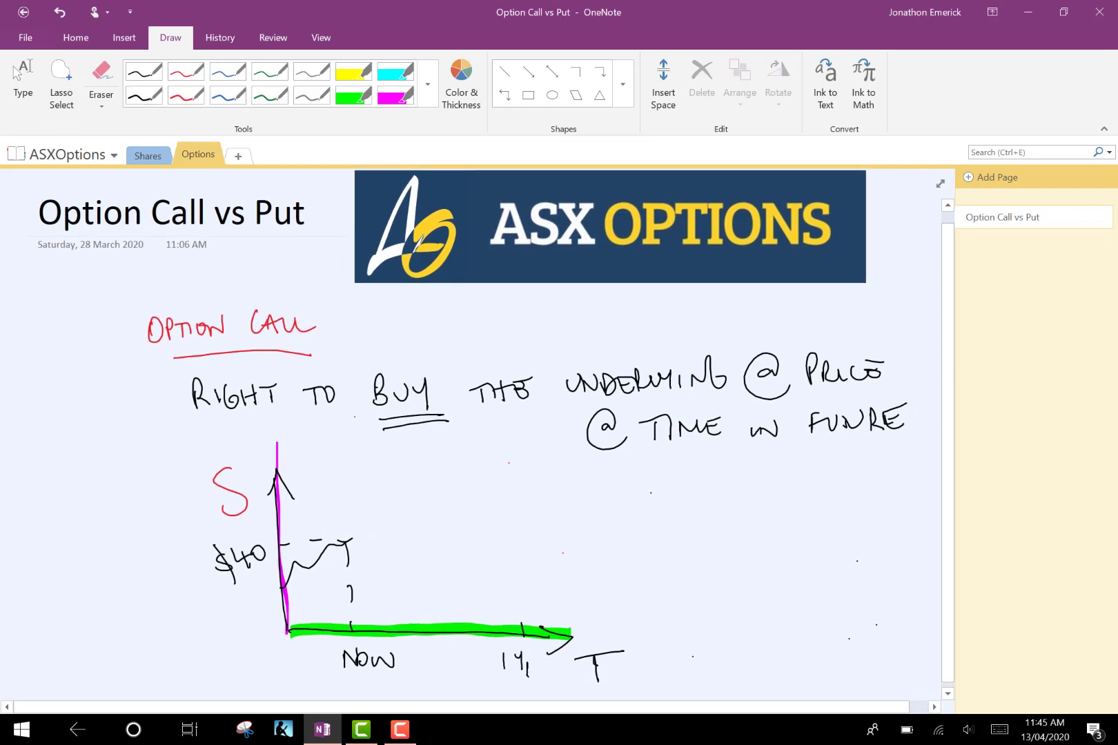
{"action": "left_click_drag", "start_coordinate": [527, 673], "coordinate": [550, 677]}
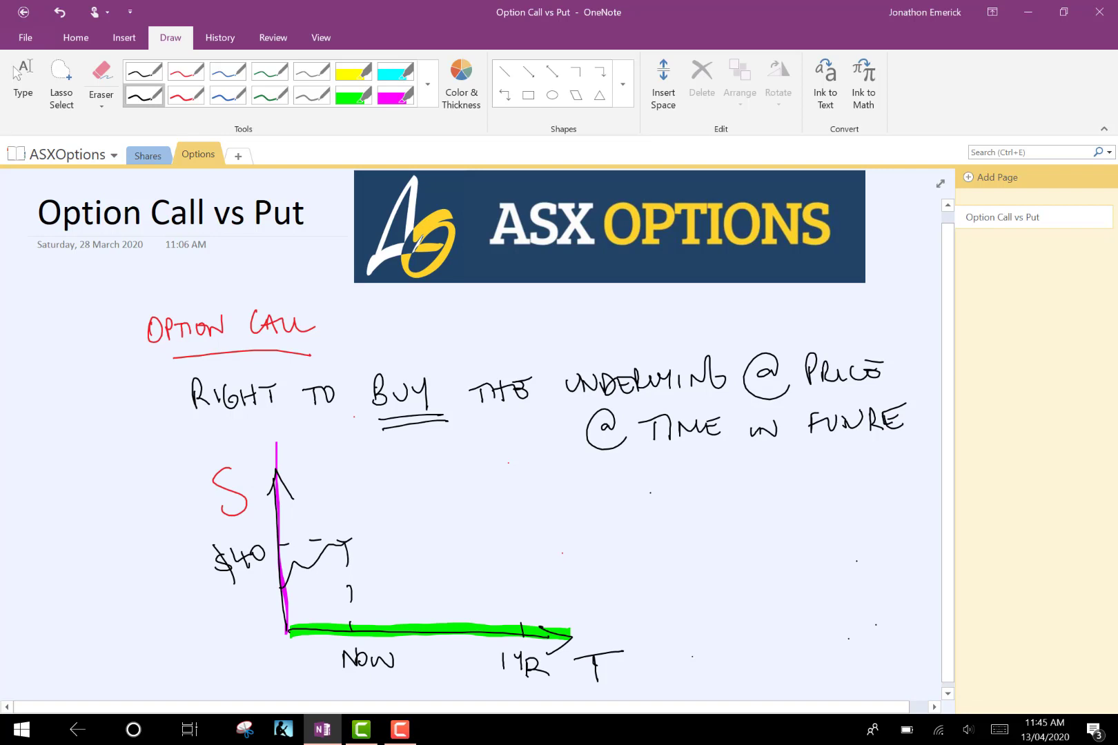
- Draw a dashed red horizontal line at the $40 level from the NOW point to beyond the 1YR mark
{"action": "left_click", "coordinate": [186, 96]}
{"action": "left_click_drag", "start_coordinate": [342, 540], "coordinate": [359, 537]}
{"action": "left_click_drag", "start_coordinate": [367, 538], "coordinate": [431, 540]}
{"action": "left_click_drag", "start_coordinate": [445, 538], "coordinate": [519, 540]}
{"action": "left_click", "coordinate": [529, 537]}
{"action": "mouse_move", "coordinate": [542, 538]}
{"action": "left_mouse_down"}
{"action": "mouse_move", "coordinate": [552, 542]}
{"action": "mouse_move", "coordinate": [527, 543]}
{"action": "left_mouse_up"}
{"action": "right_click", "coordinate": [527, 543]}
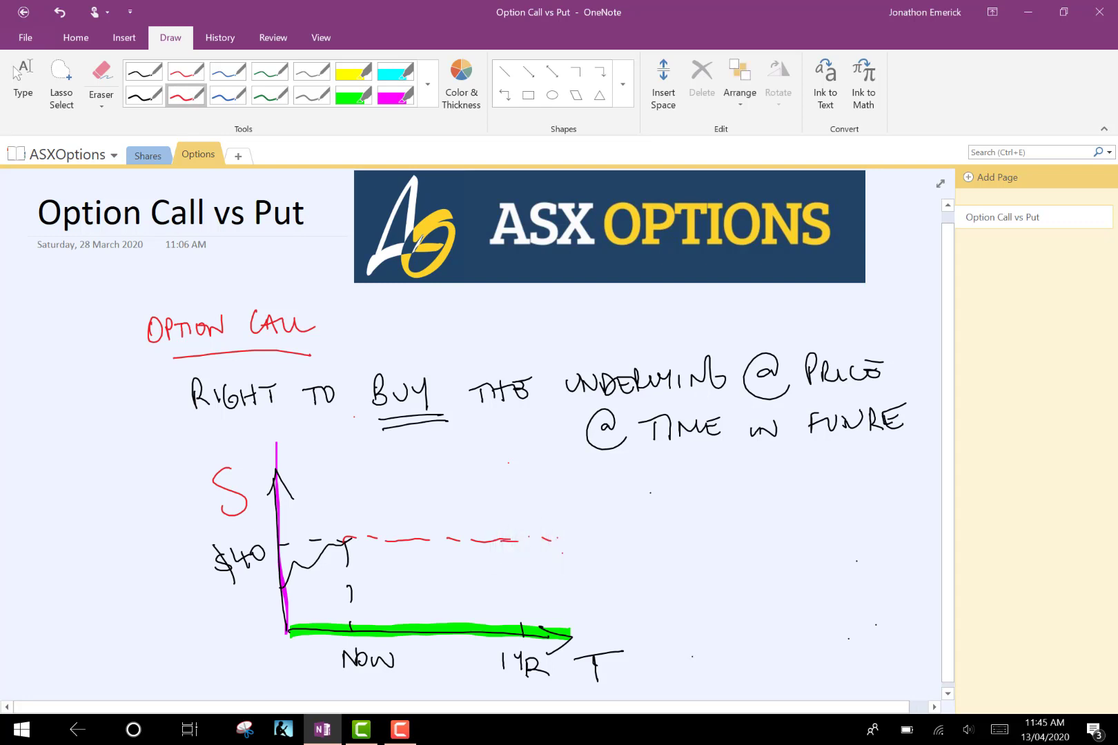
- Draw two blue curves spreading above and below the dashed red line from the NOW point
{"action": "left_click", "coordinate": [354, 71]}
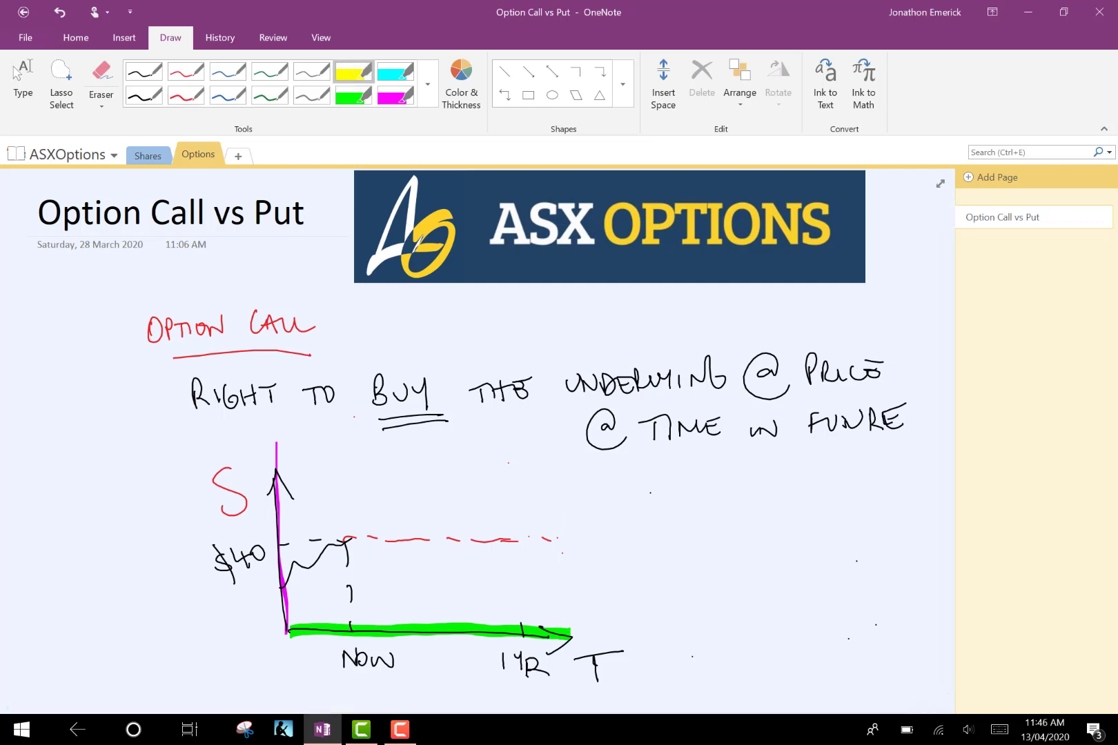
{"action": "left_click", "coordinate": [228, 96]}
{"action": "scroll", "coordinate": [483, 428], "scroll_direction": "down", "scroll_amount": 3}
{"action": "mouse_move", "coordinate": [348, 431]}
{"action": "left_mouse_down"}
{"action": "mouse_move", "coordinate": [437, 364]}
{"action": "mouse_move", "coordinate": [547, 350]}
{"action": "mouse_move", "coordinate": [374, 479]}
{"action": "mouse_move", "coordinate": [553, 511]}
{"action": "left_mouse_up"}
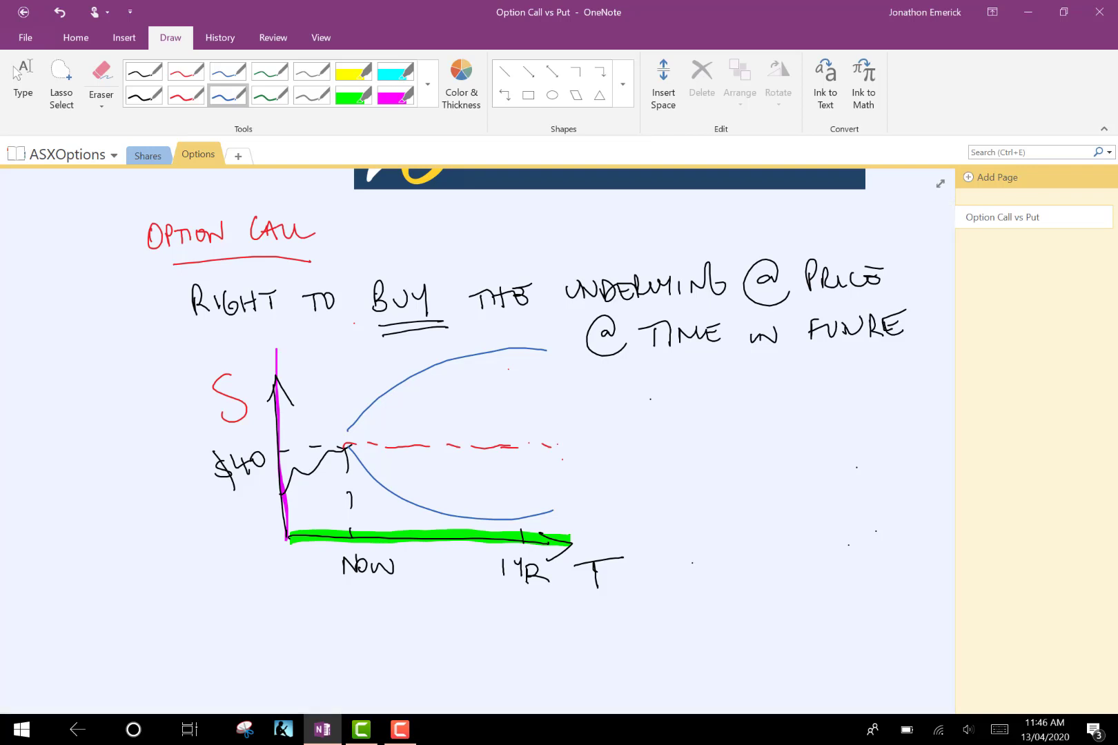
- Draw a wavy black price path rising from the NOW point inside the upper blue curve and label its end "60"
{"action": "left_click", "coordinate": [144, 95]}
{"action": "mouse_move", "coordinate": [348, 431]}
{"action": "left_mouse_down"}
{"action": "mouse_move", "coordinate": [490, 407]}
{"action": "mouse_move", "coordinate": [532, 372]}
{"action": "left_mouse_up"}
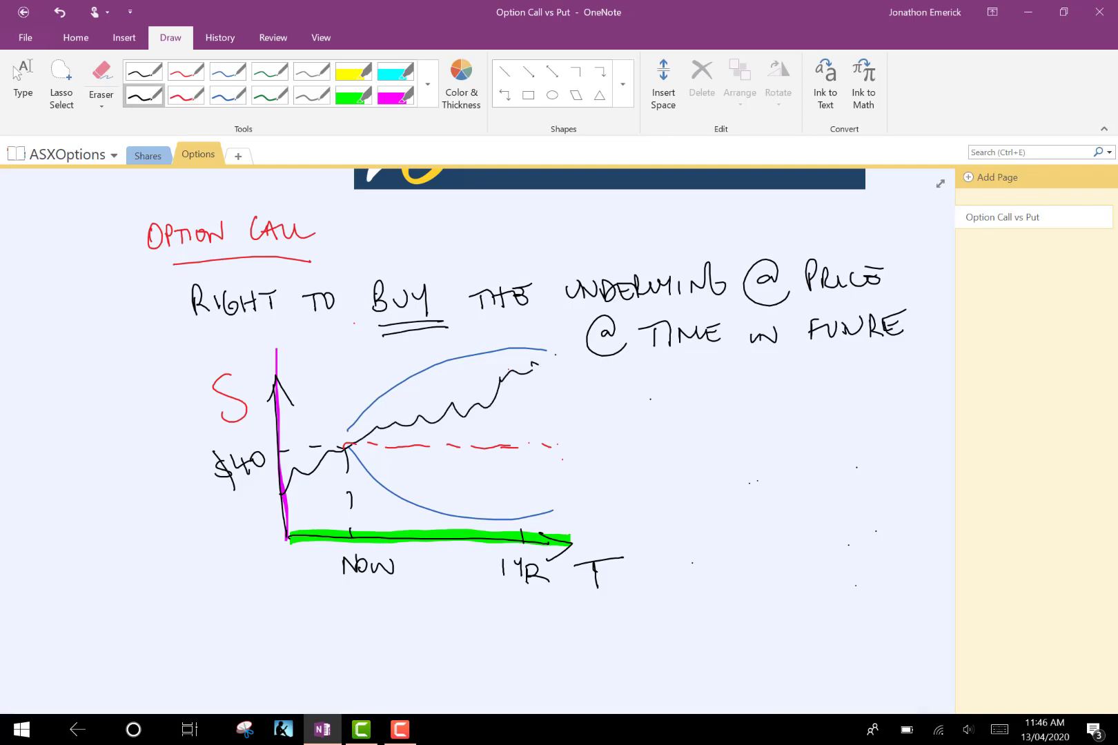
{"action": "mouse_move", "coordinate": [563, 360]}
{"action": "left_mouse_down"}
{"action": "mouse_move", "coordinate": [554, 371]}
{"action": "mouse_move", "coordinate": [576, 361]}
{"action": "left_mouse_up"}
- Draw a wavy green price path falling from the NOW point below the dashed line and label its end "30"
{"action": "left_click", "coordinate": [269, 96]}
{"action": "left_click_drag", "start_coordinate": [729, 535], "coordinate": [761, 554]}
{"action": "left_click_drag", "start_coordinate": [357, 446], "coordinate": [533, 480]}
{"action": "left_click_drag", "start_coordinate": [884, 697], "coordinate": [916, 608]}
{"action": "mouse_move", "coordinate": [555, 468]}
{"action": "left_mouse_down"}
{"action": "mouse_move", "coordinate": [576, 483]}
{"action": "mouse_move", "coordinate": [557, 492]}
{"action": "left_mouse_up"}
{"action": "mouse_move", "coordinate": [592, 472]}
{"action": "left_mouse_down"}
{"action": "mouse_move", "coordinate": [588, 487]}
{"action": "mouse_move", "coordinate": [584, 472]}
{"action": "left_mouse_up"}
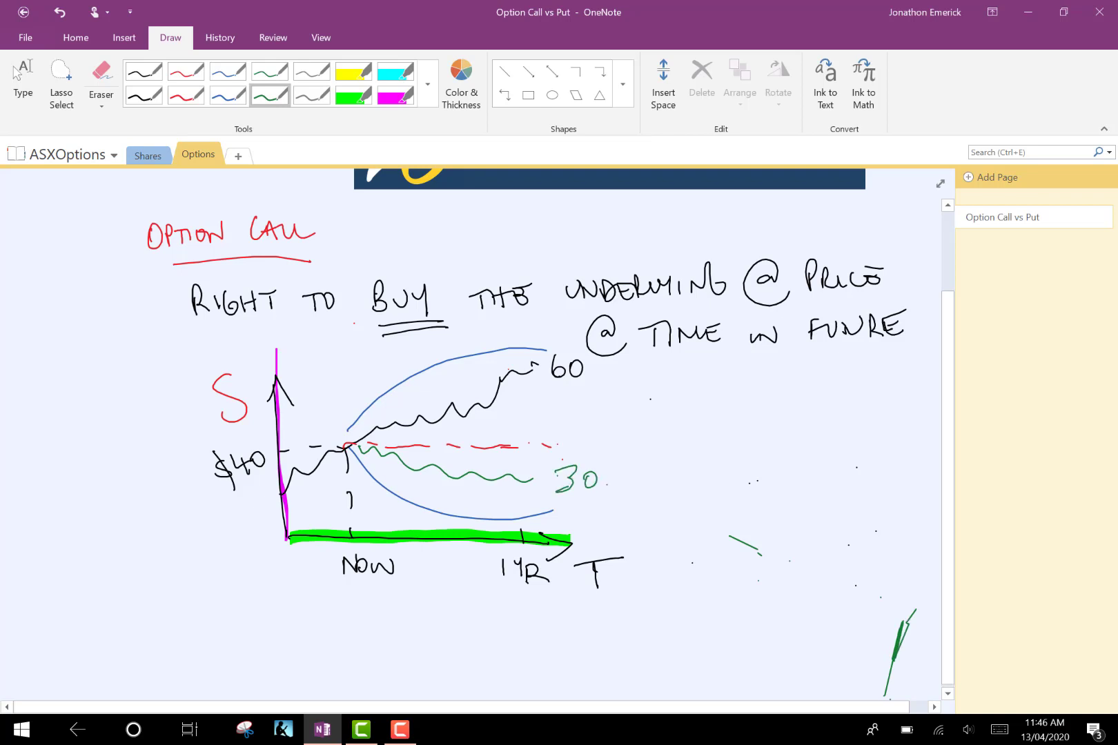
- Highlight the dashed red $40 line in yellow from the NOW point to its end
{"action": "left_click", "coordinate": [353, 71]}
{"action": "left_click_drag", "start_coordinate": [346, 444], "coordinate": [549, 446]}
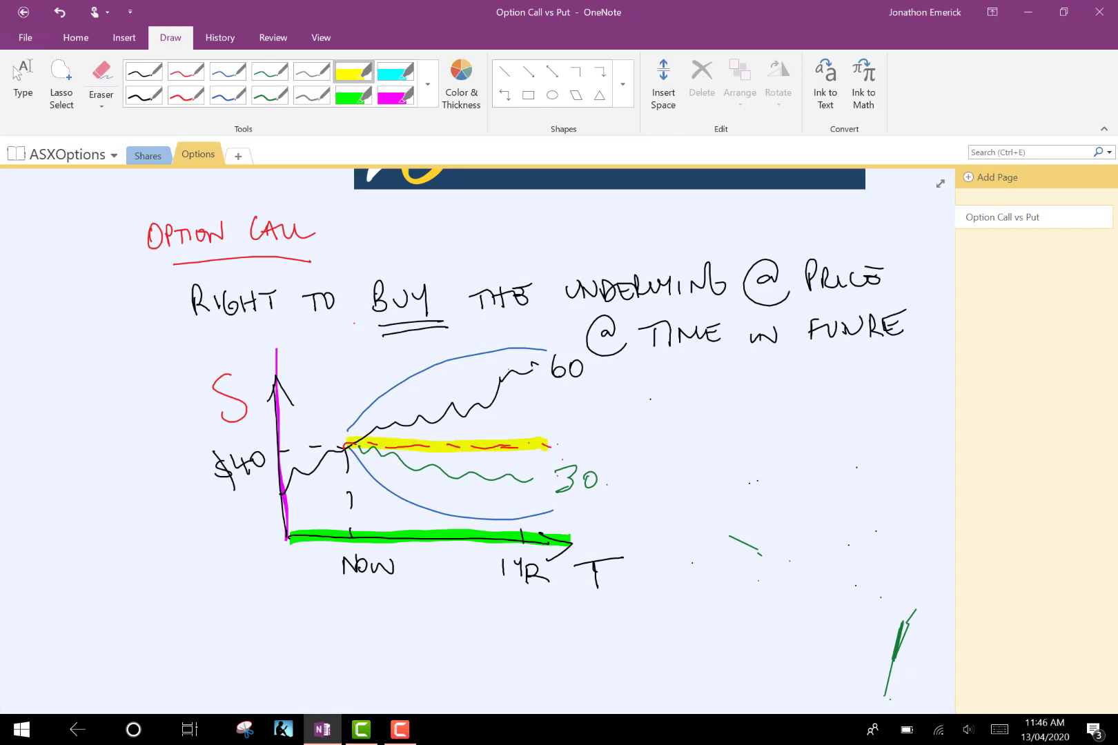
{"action": "left_click", "coordinate": [144, 96]}
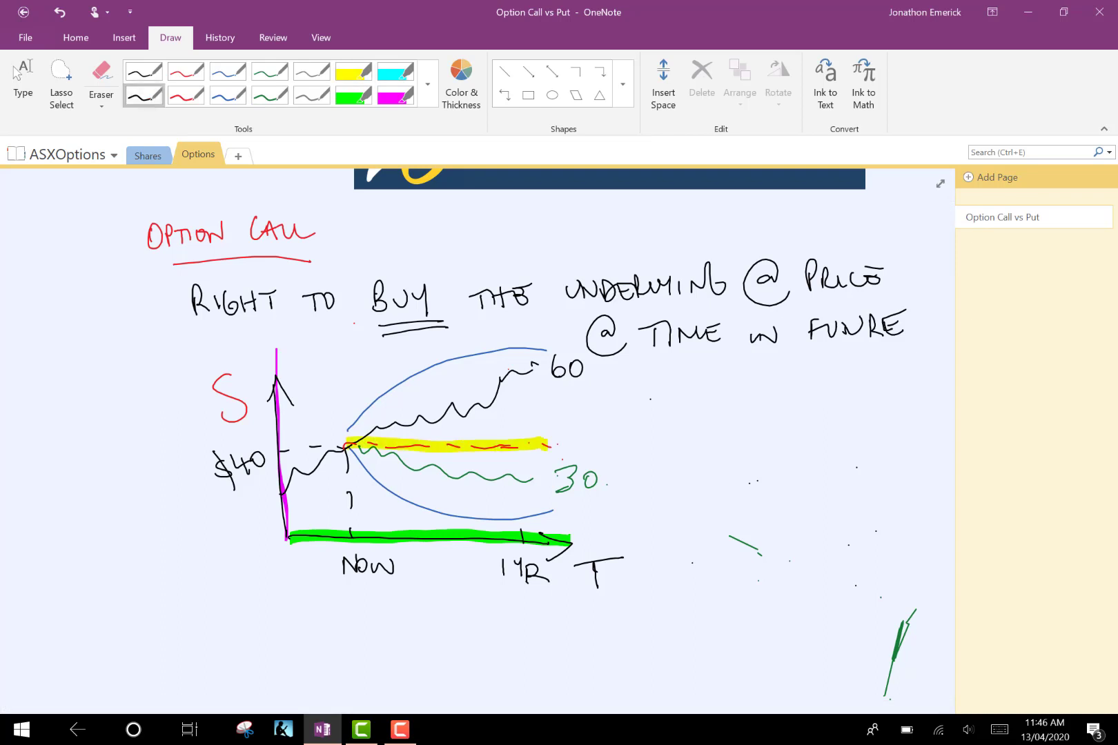
{"action": "left_click_drag", "start_coordinate": [591, 368], "coordinate": [600, 423]}
{"action": "left_click", "coordinate": [102, 73]}
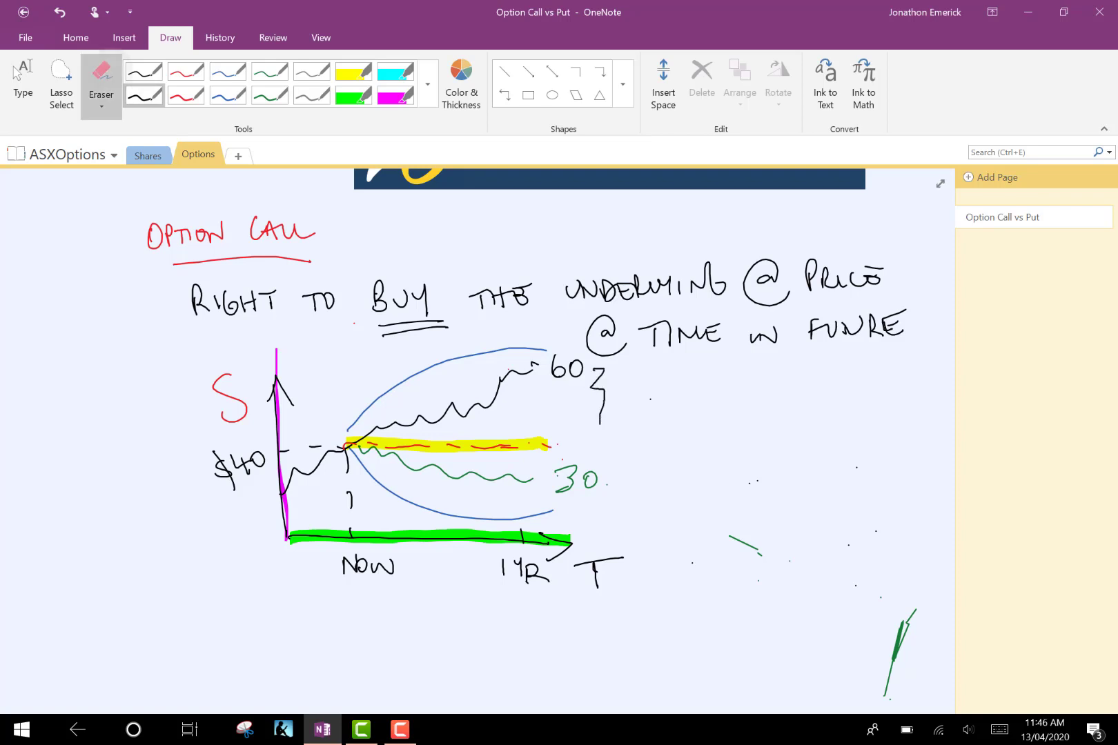
{"action": "left_click", "coordinate": [603, 394]}
- Draw a black brace spanning from 60 down to the highlighted $40 line and label it "$20"
{"action": "left_click", "coordinate": [144, 96]}
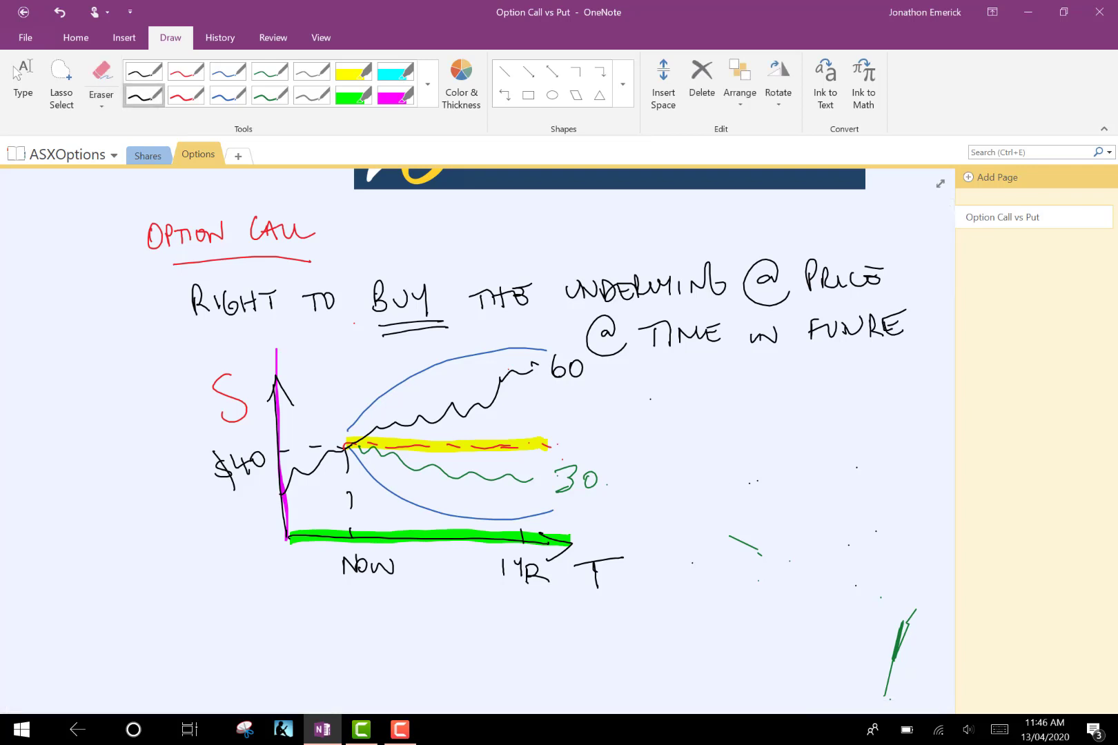
{"action": "left_click_drag", "start_coordinate": [600, 374], "coordinate": [608, 448]}
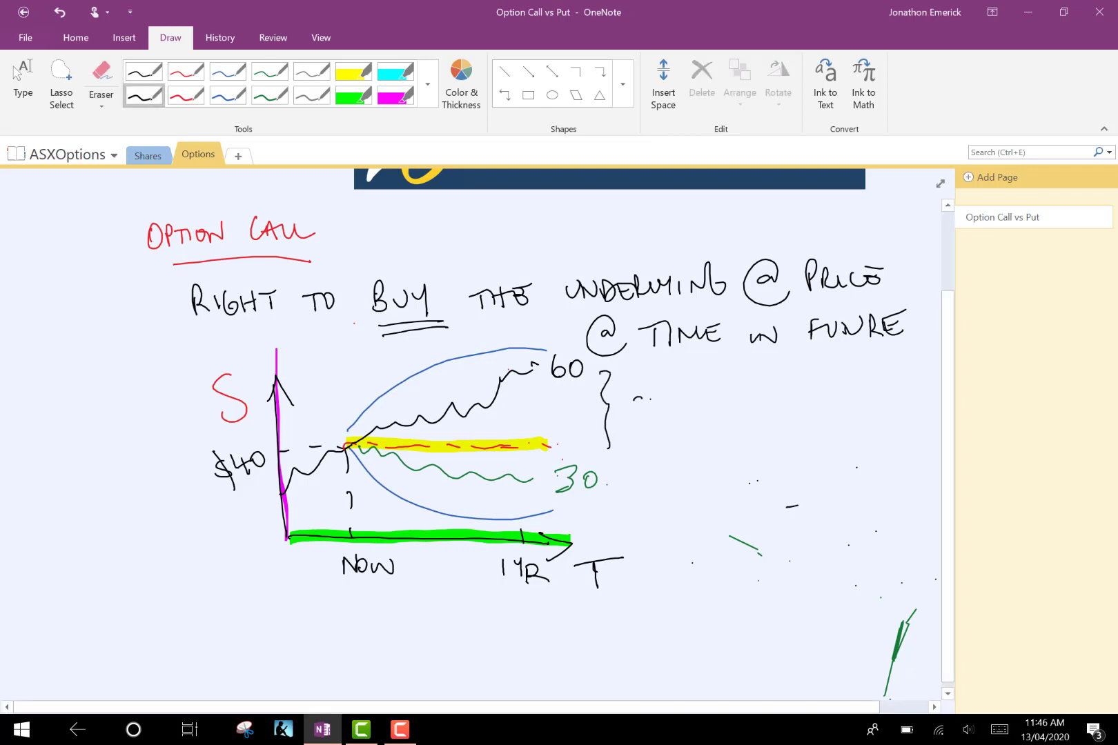
{"action": "left_click_drag", "start_coordinate": [649, 402], "coordinate": [635, 412]}
{"action": "mouse_move", "coordinate": [639, 388]}
{"action": "left_mouse_down"}
{"action": "mouse_move", "coordinate": [641, 430]}
{"action": "mouse_move", "coordinate": [668, 416]}
{"action": "left_mouse_up"}
{"action": "left_click_drag", "start_coordinate": [677, 402], "coordinate": [678, 403]}
{"action": "left_click", "coordinate": [691, 414]}
- Draw a green brace spanning from the highlighted $40 line down to 30 and label it "-$10"
{"action": "left_click", "coordinate": [270, 95]}
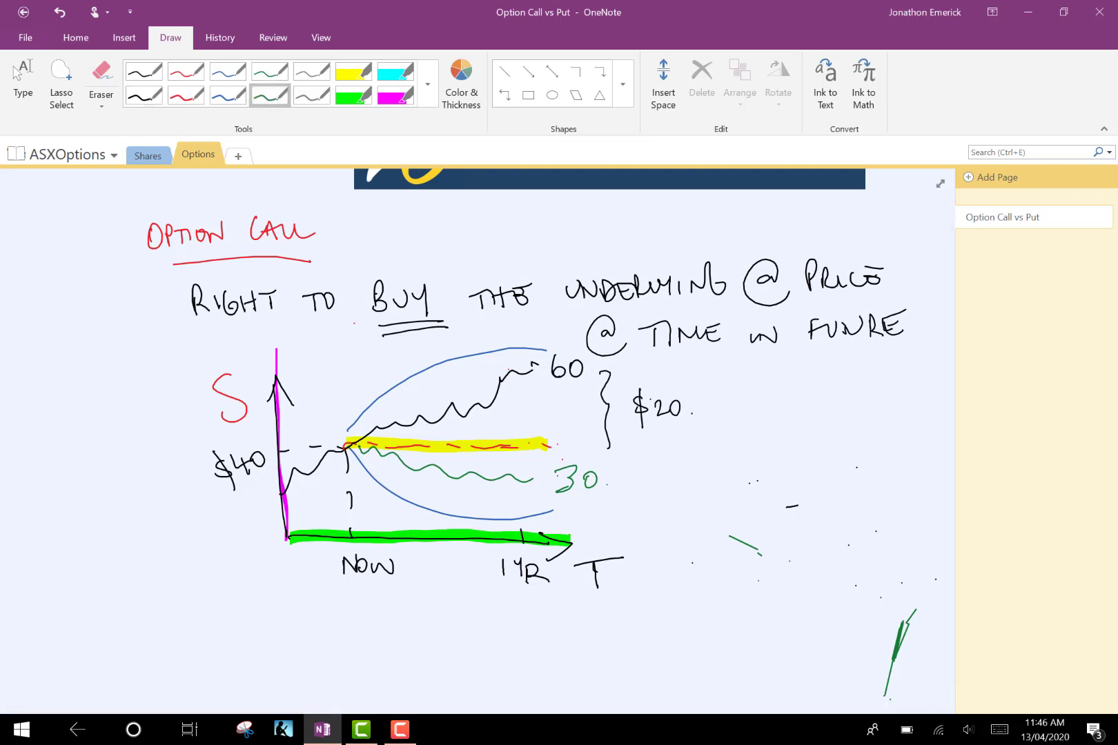
{"action": "mouse_move", "coordinate": [608, 449]}
{"action": "left_mouse_down"}
{"action": "mouse_move", "coordinate": [619, 485]}
{"action": "mouse_move", "coordinate": [654, 462]}
{"action": "mouse_move", "coordinate": [663, 469]}
{"action": "left_mouse_up"}
{"action": "mouse_move", "coordinate": [674, 446]}
{"action": "left_mouse_down"}
{"action": "mouse_move", "coordinate": [671, 475]}
{"action": "mouse_move", "coordinate": [687, 473]}
{"action": "left_mouse_up"}
{"action": "left_click_drag", "start_coordinate": [695, 458], "coordinate": [734, 480]}
{"action": "left_click", "coordinate": [720, 464]}
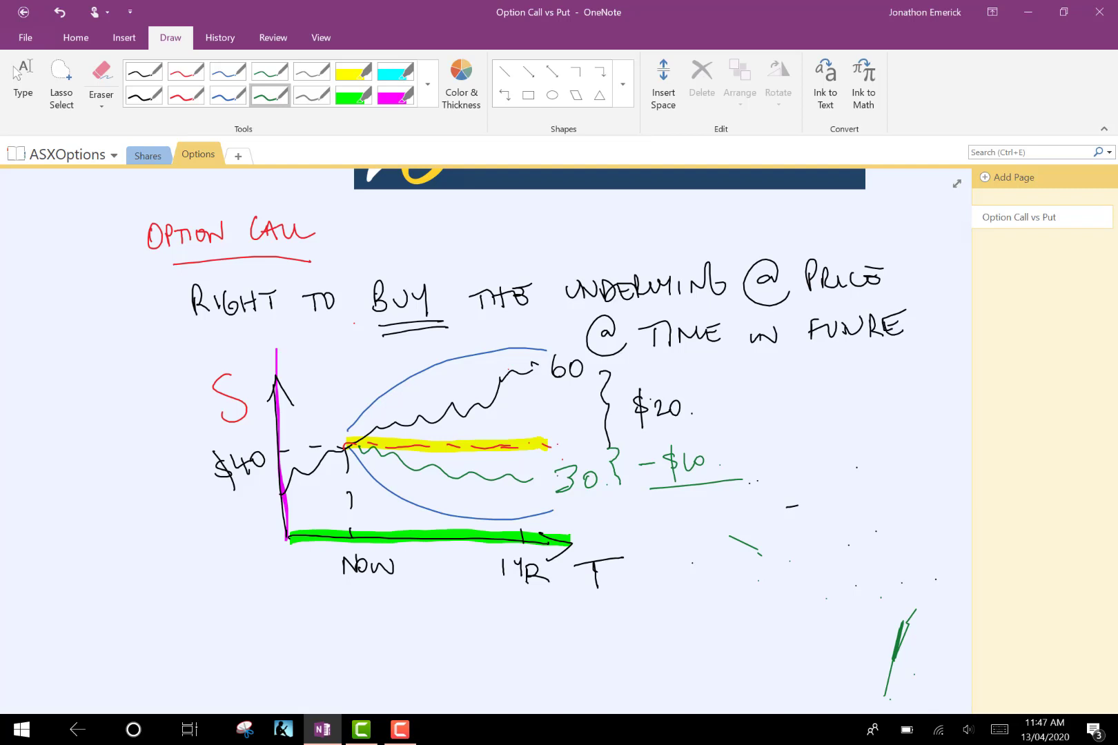
- Sketch a green arrow pointing at 30, and erase it together with the "-$10" underline and the stray marks beside the graph
{"action": "mouse_move", "coordinate": [640, 534]}
{"action": "left_mouse_down"}
{"action": "mouse_move", "coordinate": [602, 500]}
{"action": "mouse_move", "coordinate": [620, 510]}
{"action": "left_mouse_up"}
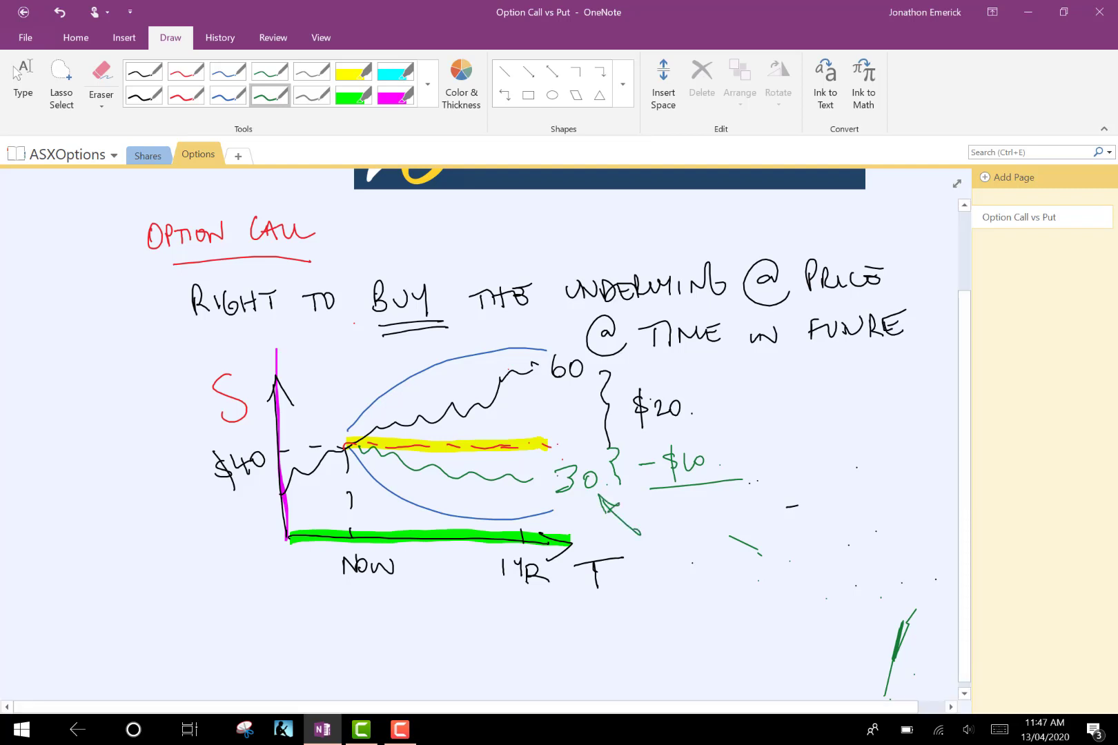
{"action": "left_click", "coordinate": [101, 77]}
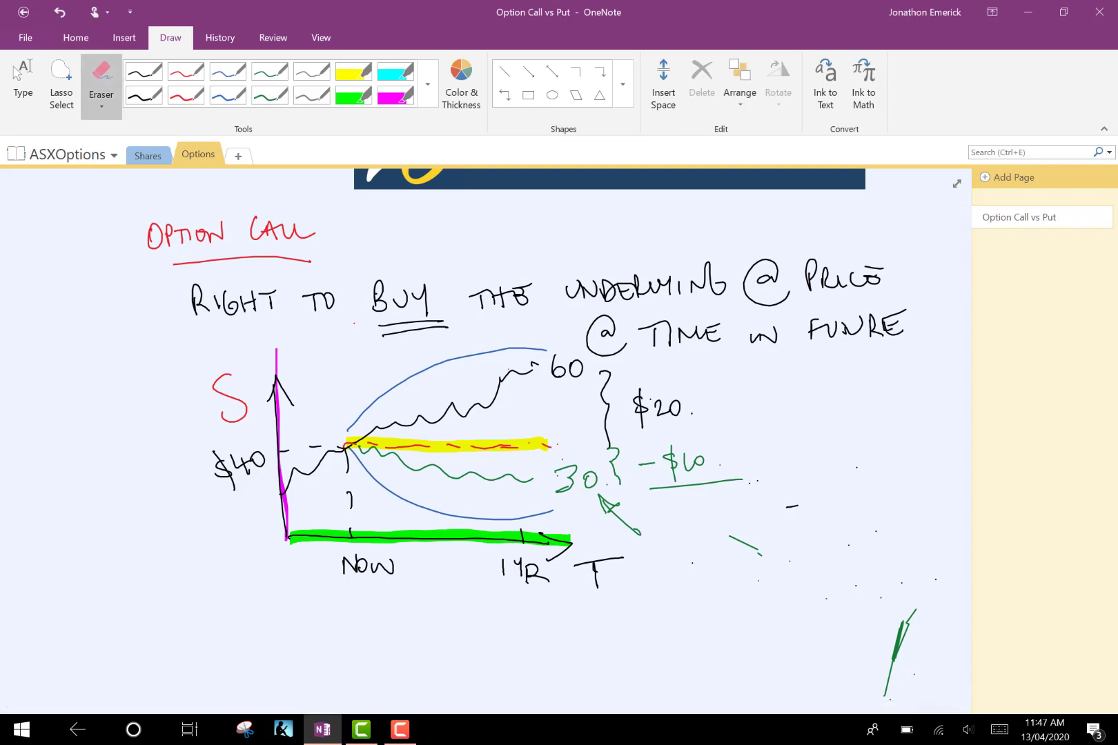
{"action": "mouse_move", "coordinate": [629, 526]}
{"action": "left_mouse_down"}
{"action": "mouse_move", "coordinate": [813, 494]}
{"action": "mouse_move", "coordinate": [789, 601]}
{"action": "mouse_move", "coordinate": [905, 655]}
{"action": "mouse_move", "coordinate": [818, 580]}
{"action": "left_mouse_up"}
{"action": "left_click", "coordinate": [728, 487]}
{"action": "left_click", "coordinate": [609, 504]}
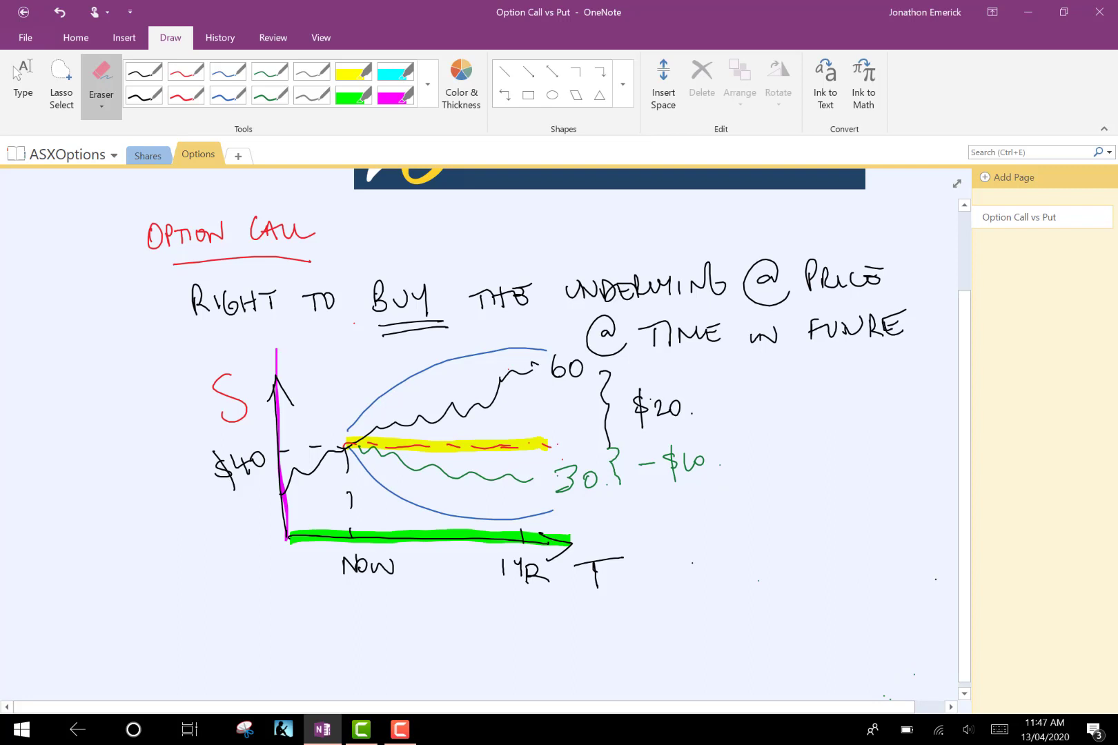
{"action": "left_click", "coordinate": [186, 96]}
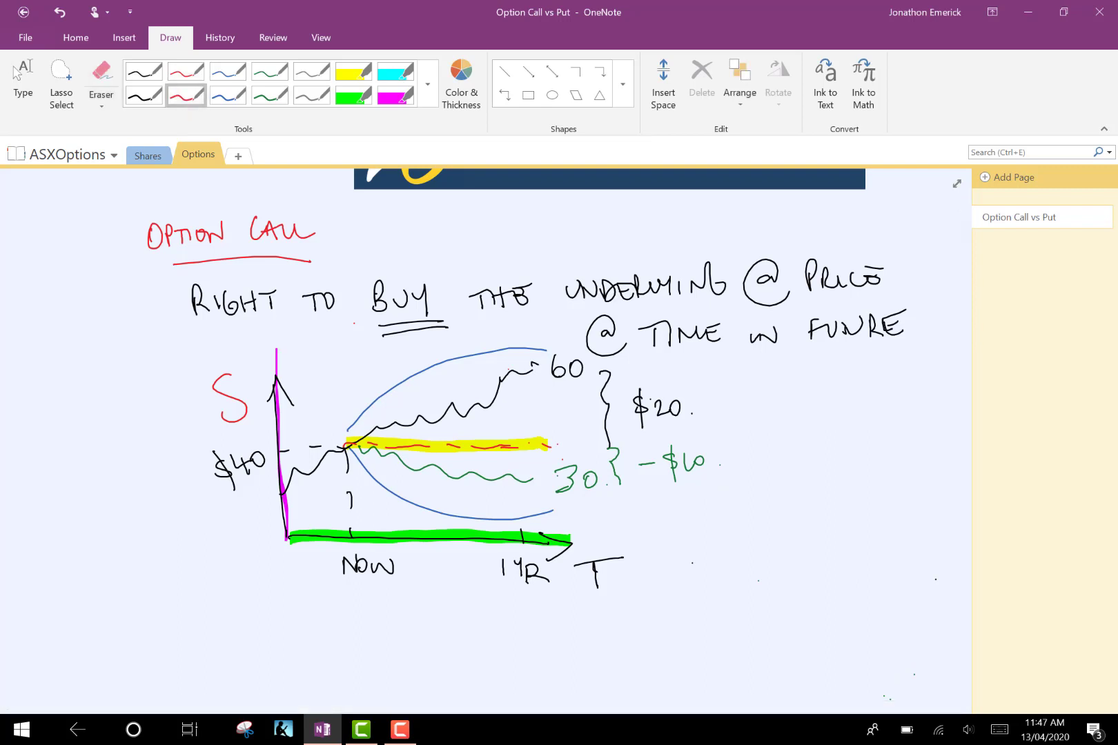
{"action": "left_click_drag", "start_coordinate": [744, 582], "coordinate": [753, 395]}
{"action": "left_click", "coordinate": [102, 81]}
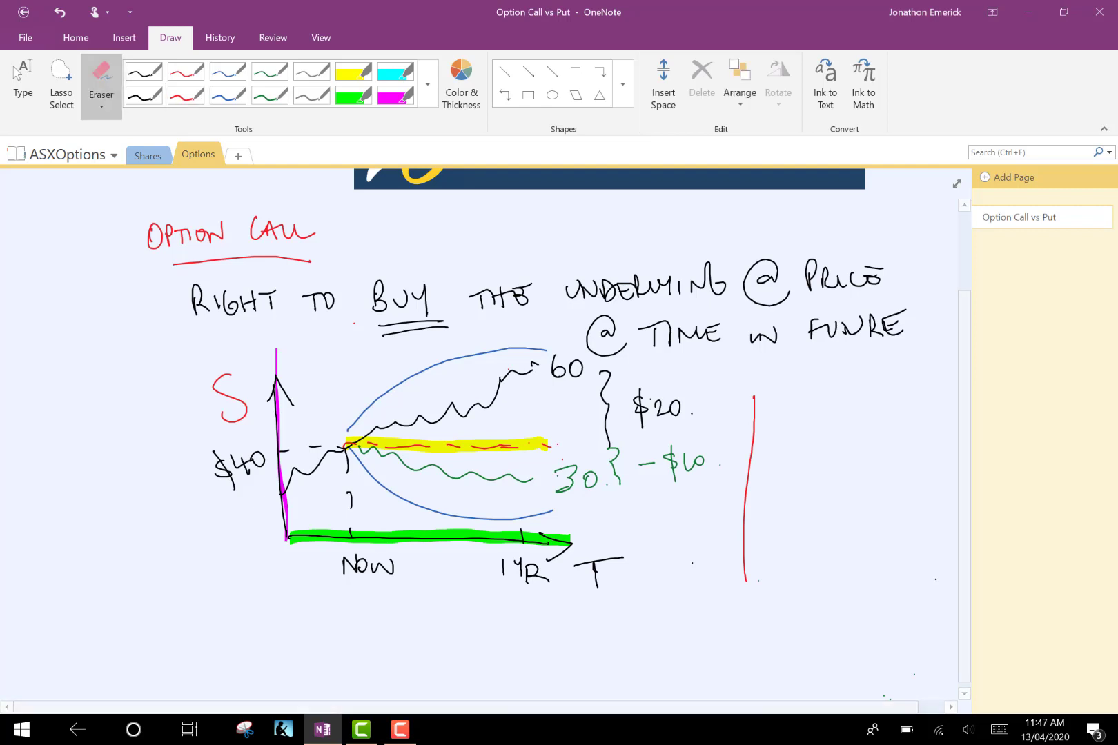
{"action": "left_click", "coordinate": [747, 487]}
- Handwrite the underlined heading "PUT OPTION" in red below the call option graph
{"action": "left_click", "coordinate": [23, 83]}
{"action": "scroll", "coordinate": [483, 414], "scroll_direction": "down", "scroll_amount": 5}
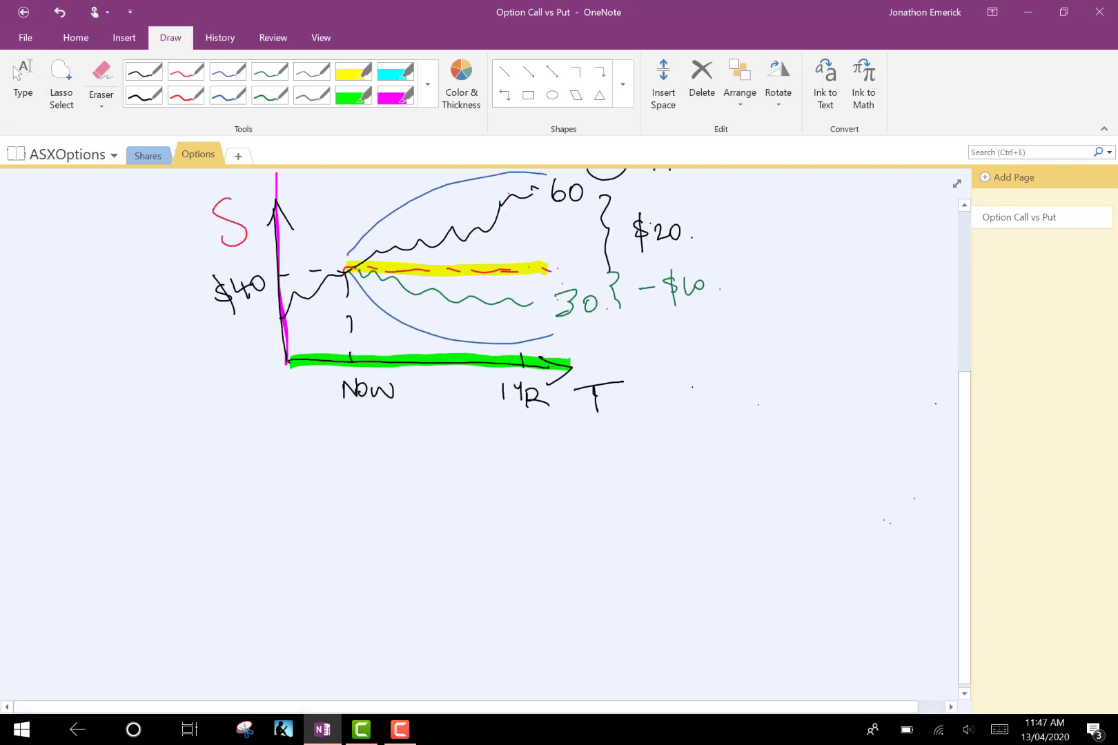
{"action": "left_click", "coordinate": [186, 96]}
{"action": "left_click_drag", "start_coordinate": [524, 595], "coordinate": [525, 563]}
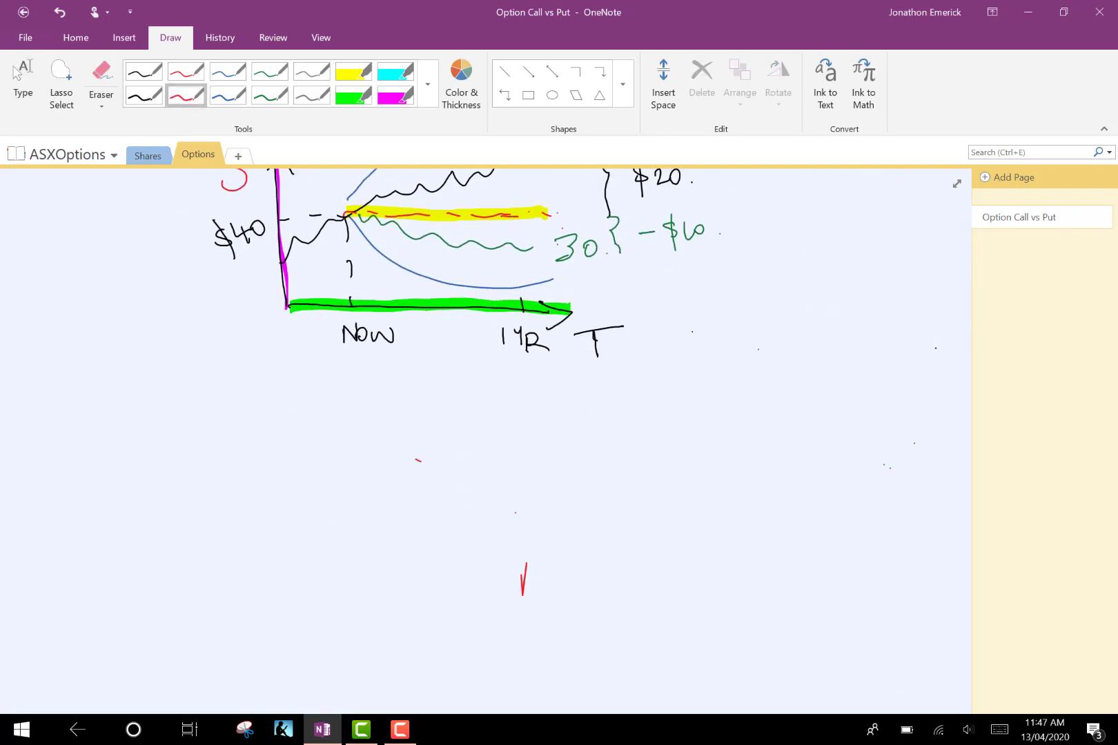
{"action": "mouse_move", "coordinate": [167, 366]}
{"action": "left_mouse_down"}
{"action": "mouse_move", "coordinate": [171, 417]}
{"action": "mouse_move", "coordinate": [169, 397]}
{"action": "mouse_move", "coordinate": [208, 414]}
{"action": "left_mouse_up"}
{"action": "left_click_drag", "start_coordinate": [197, 386], "coordinate": [255, 387]}
{"action": "mouse_move", "coordinate": [271, 376]}
{"action": "left_mouse_down"}
{"action": "mouse_move", "coordinate": [272, 408]}
{"action": "mouse_move", "coordinate": [274, 399]}
{"action": "left_mouse_up"}
{"action": "mouse_move", "coordinate": [283, 381]}
{"action": "left_mouse_down"}
{"action": "mouse_move", "coordinate": [308, 378]}
{"action": "mouse_move", "coordinate": [312, 399]}
{"action": "left_mouse_up"}
{"action": "left_click_drag", "start_coordinate": [322, 387], "coordinate": [352, 379]}
{"action": "left_click_drag", "start_coordinate": [189, 433], "coordinate": [321, 428]}
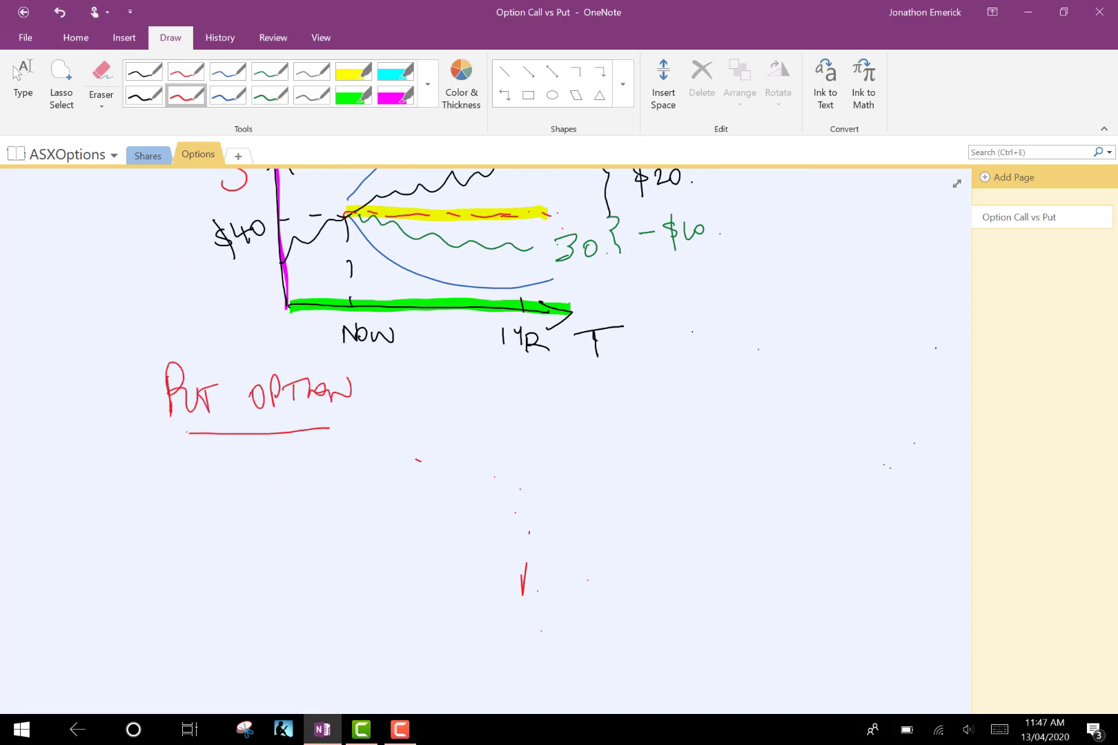
- Handwrite "RIGHT TO SELL @ PRICE @ TIME" in black beneath the PUT OPTION heading
{"action": "left_click", "coordinate": [145, 95]}
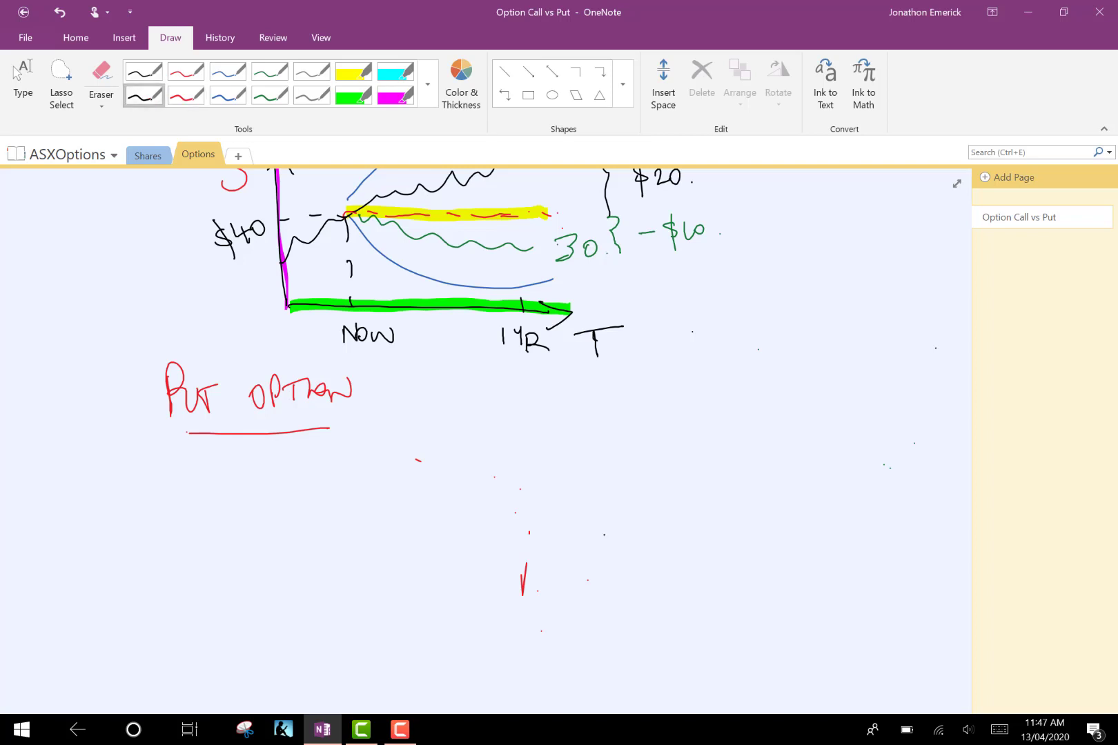
{"action": "mouse_move", "coordinate": [250, 450]}
{"action": "left_mouse_down"}
{"action": "mouse_move", "coordinate": [250, 486]}
{"action": "mouse_move", "coordinate": [273, 480]}
{"action": "left_mouse_up"}
{"action": "mouse_move", "coordinate": [285, 458]}
{"action": "left_mouse_down"}
{"action": "mouse_move", "coordinate": [282, 477]}
{"action": "mouse_move", "coordinate": [314, 482]}
{"action": "mouse_move", "coordinate": [324, 467]}
{"action": "left_mouse_up"}
{"action": "mouse_move", "coordinate": [312, 462]}
{"action": "left_mouse_down"}
{"action": "mouse_move", "coordinate": [381, 479]}
{"action": "mouse_move", "coordinate": [447, 472]}
{"action": "left_mouse_up"}
{"action": "mouse_move", "coordinate": [464, 464]}
{"action": "left_mouse_down"}
{"action": "mouse_move", "coordinate": [479, 475]}
{"action": "mouse_move", "coordinate": [575, 475]}
{"action": "left_mouse_up"}
{"action": "mouse_move", "coordinate": [600, 449]}
{"action": "left_mouse_down"}
{"action": "mouse_move", "coordinate": [600, 470]}
{"action": "mouse_move", "coordinate": [602, 457]}
{"action": "left_mouse_up"}
{"action": "mouse_move", "coordinate": [607, 449]}
{"action": "left_mouse_down"}
{"action": "mouse_move", "coordinate": [610, 468]}
{"action": "mouse_move", "coordinate": [627, 467]}
{"action": "left_mouse_up"}
{"action": "left_click_drag", "start_coordinate": [629, 450], "coordinate": [642, 467]}
{"action": "mouse_move", "coordinate": [656, 448]}
{"action": "left_mouse_down"}
{"action": "mouse_move", "coordinate": [668, 464]}
{"action": "mouse_move", "coordinate": [672, 445]}
{"action": "left_mouse_up"}
{"action": "left_click_drag", "start_coordinate": [656, 457], "coordinate": [741, 483]}
{"action": "scroll", "coordinate": [483, 442], "scroll_direction": "up", "scroll_amount": 1}
{"action": "mouse_move", "coordinate": [761, 458]}
{"action": "left_mouse_down"}
{"action": "mouse_move", "coordinate": [763, 477]}
{"action": "mouse_move", "coordinate": [778, 456]}
{"action": "left_mouse_up"}
{"action": "mouse_move", "coordinate": [779, 461]}
{"action": "left_mouse_down"}
{"action": "mouse_move", "coordinate": [791, 476]}
{"action": "mouse_move", "coordinate": [799, 461]}
{"action": "left_mouse_up"}
{"action": "mouse_move", "coordinate": [799, 461]}
{"action": "left_mouse_down"}
{"action": "mouse_move", "coordinate": [815, 475]}
{"action": "mouse_move", "coordinate": [814, 461]}
{"action": "left_mouse_up"}
{"action": "left_click_drag", "start_coordinate": [809, 461], "coordinate": [822, 461]}
{"action": "left_click_drag", "start_coordinate": [813, 466], "coordinate": [825, 466]}
{"action": "left_click_drag", "start_coordinate": [815, 476], "coordinate": [833, 475]}
- Lasso the stray red stroke and dots below the put option definition and delete them
{"action": "left_click", "coordinate": [61, 83]}
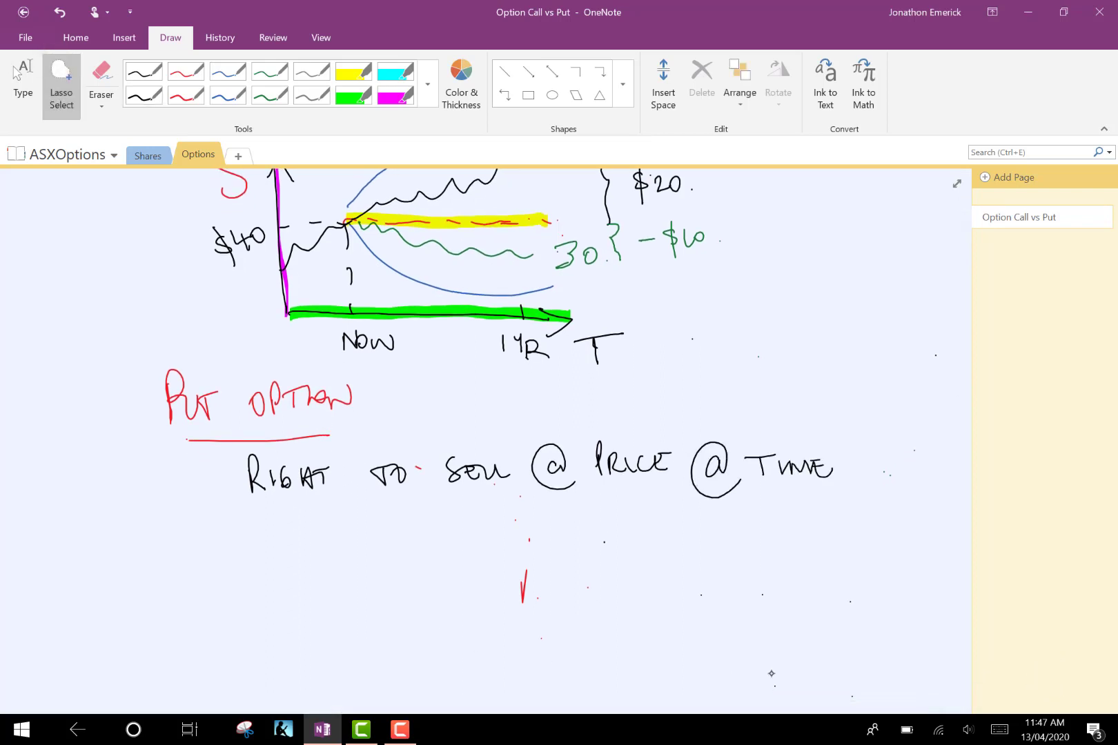
{"action": "mouse_move", "coordinate": [428, 625]}
{"action": "left_mouse_down"}
{"action": "mouse_move", "coordinate": [933, 575]}
{"action": "mouse_move", "coordinate": [517, 501]}
{"action": "mouse_move", "coordinate": [446, 565]}
{"action": "left_mouse_up"}
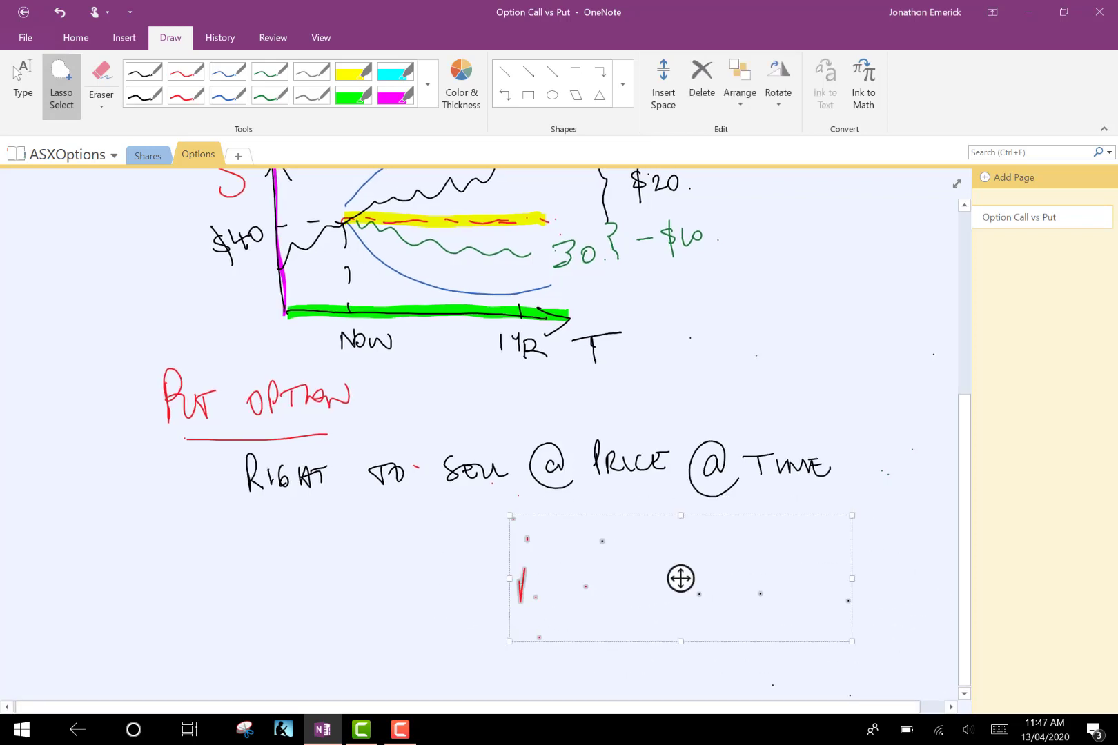
{"action": "right_click", "coordinate": [680, 579]}
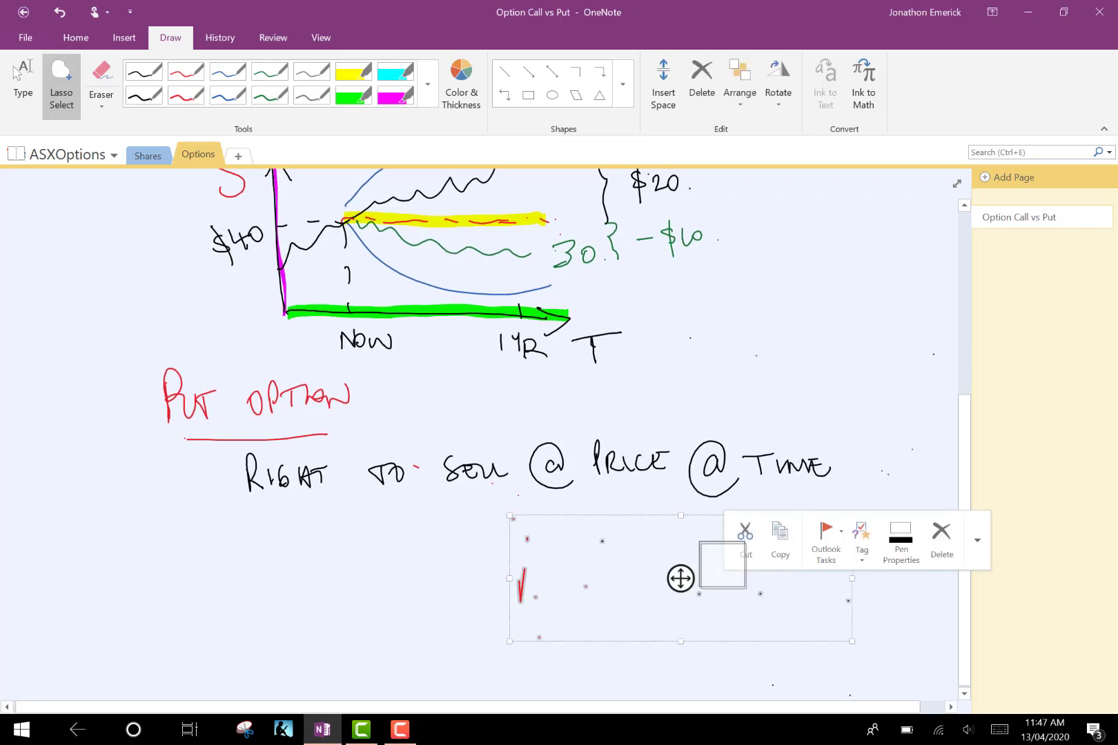
{"action": "left_click", "coordinate": [941, 530]}
- Draw green vertical and horizontal axes for a graph below the put option definition
{"action": "left_click", "coordinate": [144, 96]}
{"action": "left_click", "coordinate": [23, 81]}
{"action": "scroll", "coordinate": [315, 479], "scroll_direction": "down", "scroll_amount": 2}
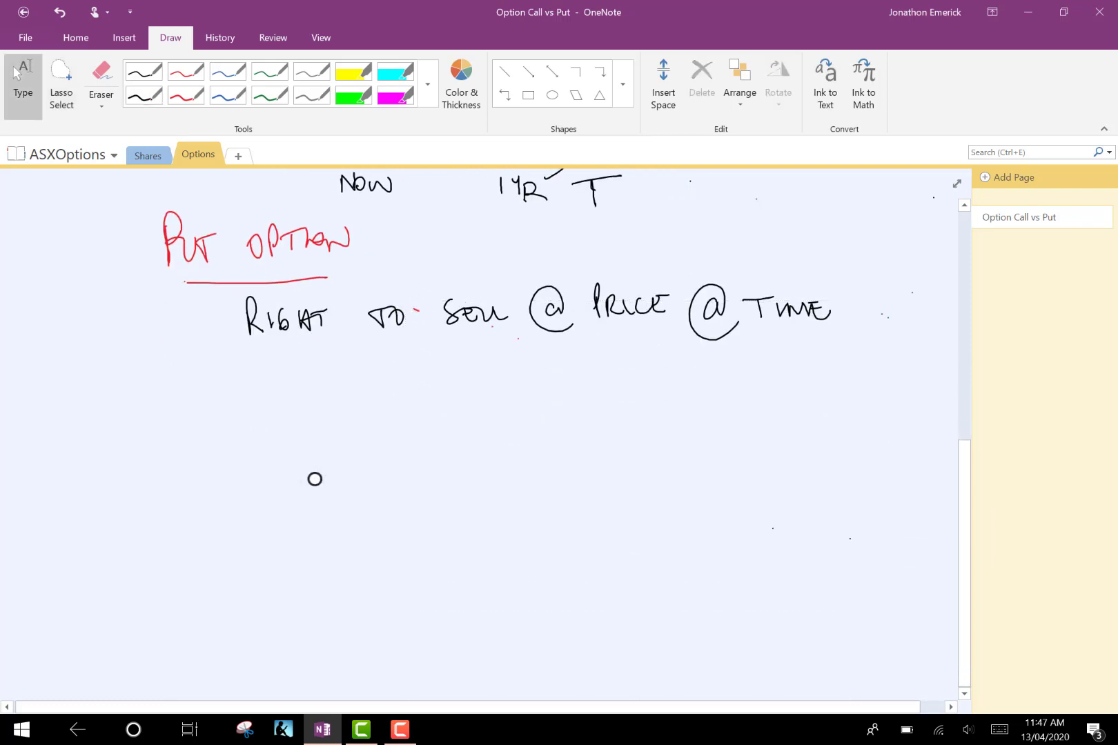
{"action": "left_click", "coordinate": [270, 96]}
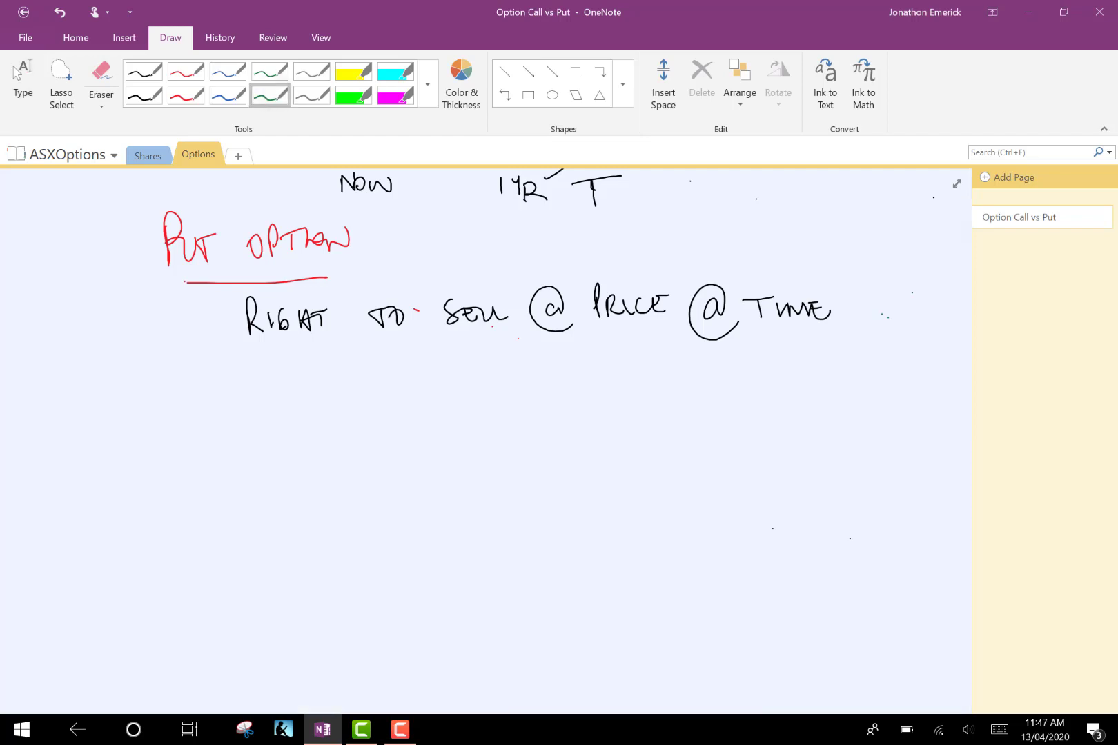
{"action": "mouse_move", "coordinate": [262, 389]}
{"action": "left_mouse_down"}
{"action": "mouse_move", "coordinate": [273, 572]}
{"action": "mouse_move", "coordinate": [561, 577]}
{"action": "left_mouse_up"}
- Highlight the new graph's horizontal axis in yellow and its vertical axis in magenta
{"action": "left_click", "coordinate": [354, 72]}
{"action": "left_click_drag", "start_coordinate": [267, 579], "coordinate": [561, 586]}
{"action": "left_click", "coordinate": [396, 96]}
{"action": "left_click_drag", "start_coordinate": [266, 580], "coordinate": [251, 355]}
{"action": "left_click_drag", "start_coordinate": [263, 370], "coordinate": [272, 580]}
- Draw a short wavy black price line, with blue curves spreading up and down from its end
{"action": "left_click", "coordinate": [143, 97]}
{"action": "mouse_move", "coordinate": [276, 475]}
{"action": "left_mouse_down"}
{"action": "mouse_move", "coordinate": [365, 454]}
{"action": "mouse_move", "coordinate": [564, 358]}
{"action": "left_mouse_up"}
{"action": "left_click", "coordinate": [228, 96]}
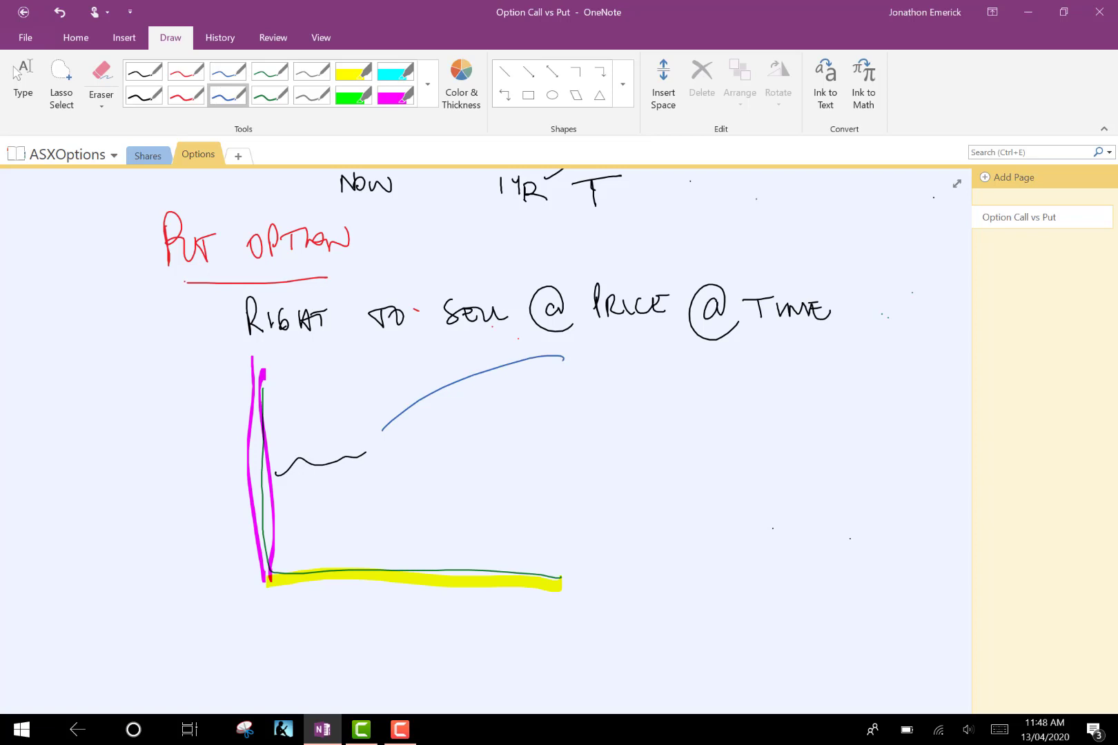
{"action": "left_click_drag", "start_coordinate": [373, 460], "coordinate": [598, 547]}
- Draw a horizontal green highlighter line from the price line's end, and label the vertical axis "40" in black
{"action": "left_click", "coordinate": [359, 102]}
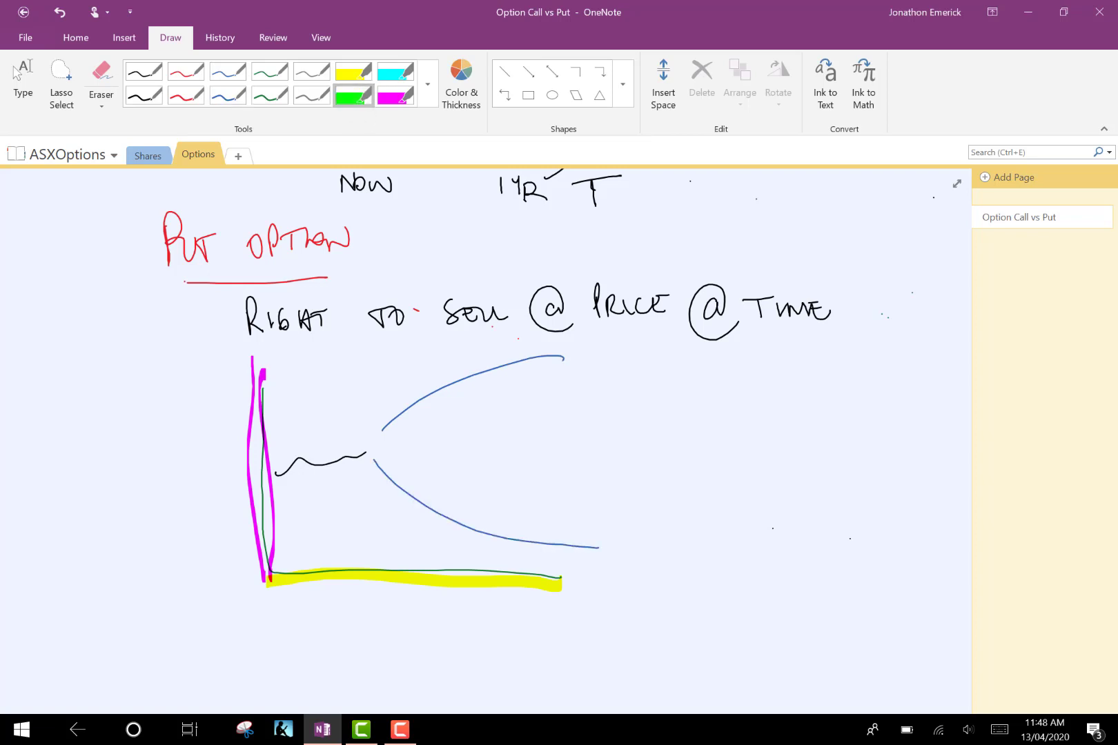
{"action": "left_click_drag", "start_coordinate": [367, 452], "coordinate": [605, 446]}
{"action": "left_click", "coordinate": [144, 96]}
{"action": "left_click_drag", "start_coordinate": [526, 558], "coordinate": [452, 566]}
{"action": "left_click_drag", "start_coordinate": [228, 472], "coordinate": [238, 486]}
{"action": "mouse_move", "coordinate": [234, 478]}
{"action": "left_mouse_down"}
{"action": "mouse_move", "coordinate": [234, 501]}
{"action": "mouse_move", "coordinate": [242, 477]}
{"action": "left_mouse_up"}
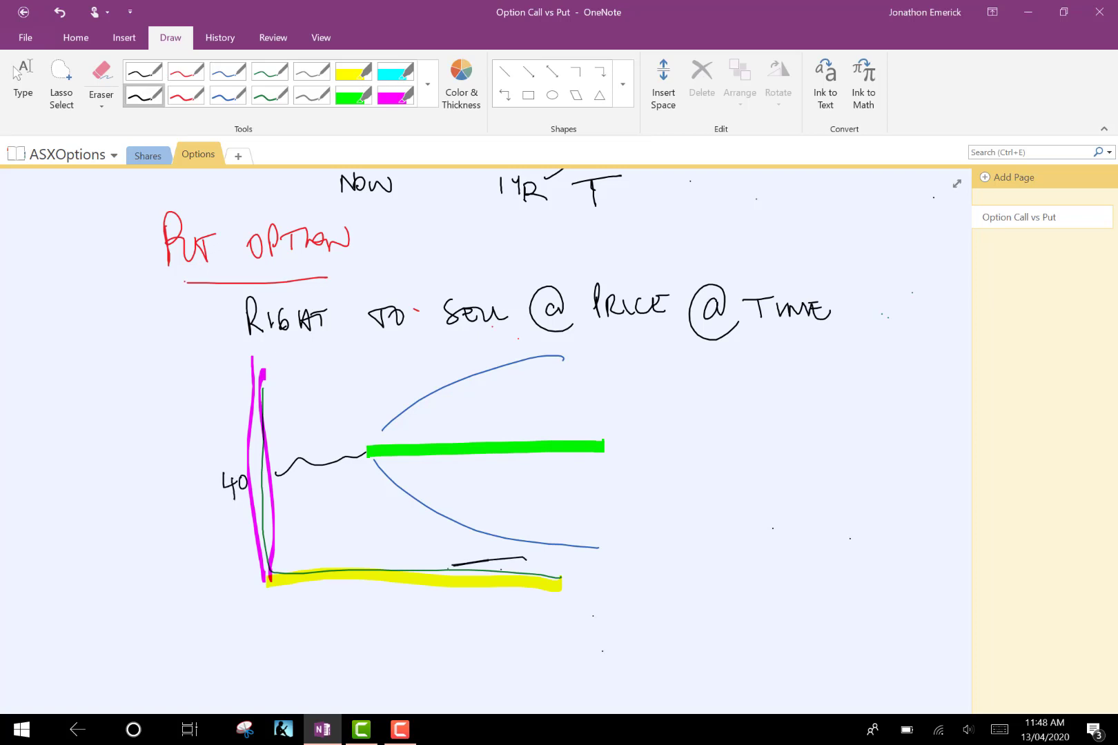
- Mark the put graph's time axis with black ticks labelled "NOW" and "1YR", with a dashed line above NOW
{"action": "left_click_drag", "start_coordinate": [561, 568], "coordinate": [562, 598]}
{"action": "left_click_drag", "start_coordinate": [368, 459], "coordinate": [371, 484]}
{"action": "left_click", "coordinate": [374, 523]}
{"action": "mouse_move", "coordinate": [374, 548]}
{"action": "left_mouse_down"}
{"action": "mouse_move", "coordinate": [371, 619]}
{"action": "mouse_move", "coordinate": [389, 625]}
{"action": "left_mouse_up"}
{"action": "left_click_drag", "start_coordinate": [744, 645], "coordinate": [744, 661]}
{"action": "mouse_move", "coordinate": [391, 597]}
{"action": "left_mouse_down"}
{"action": "mouse_move", "coordinate": [389, 628]}
{"action": "mouse_move", "coordinate": [396, 613]}
{"action": "mouse_move", "coordinate": [423, 608]}
{"action": "left_mouse_up"}
{"action": "left_click", "coordinate": [405, 619]}
{"action": "left_click_drag", "start_coordinate": [551, 613], "coordinate": [551, 626]}
{"action": "left_click_drag", "start_coordinate": [558, 607], "coordinate": [565, 617]}
{"action": "mouse_move", "coordinate": [572, 606]}
{"action": "left_mouse_down"}
{"action": "mouse_move", "coordinate": [563, 626]}
{"action": "mouse_move", "coordinate": [588, 624]}
{"action": "left_mouse_up"}
{"action": "left_click", "coordinate": [593, 617]}
- Draw a falling black price path to "30" with a brace labelled "+ $10", and circle the 40
{"action": "mouse_move", "coordinate": [377, 455]}
{"action": "left_mouse_down"}
{"action": "mouse_move", "coordinate": [482, 478]}
{"action": "mouse_move", "coordinate": [583, 522]}
{"action": "mouse_move", "coordinate": [601, 509]}
{"action": "left_mouse_up"}
{"action": "mouse_move", "coordinate": [629, 447]}
{"action": "left_mouse_down"}
{"action": "mouse_move", "coordinate": [647, 516]}
{"action": "mouse_move", "coordinate": [675, 498]}
{"action": "mouse_move", "coordinate": [706, 507]}
{"action": "left_mouse_up"}
{"action": "mouse_move", "coordinate": [718, 479]}
{"action": "left_mouse_down"}
{"action": "mouse_move", "coordinate": [719, 497]}
{"action": "mouse_move", "coordinate": [729, 481]}
{"action": "left_mouse_up"}
{"action": "left_click", "coordinate": [746, 492]}
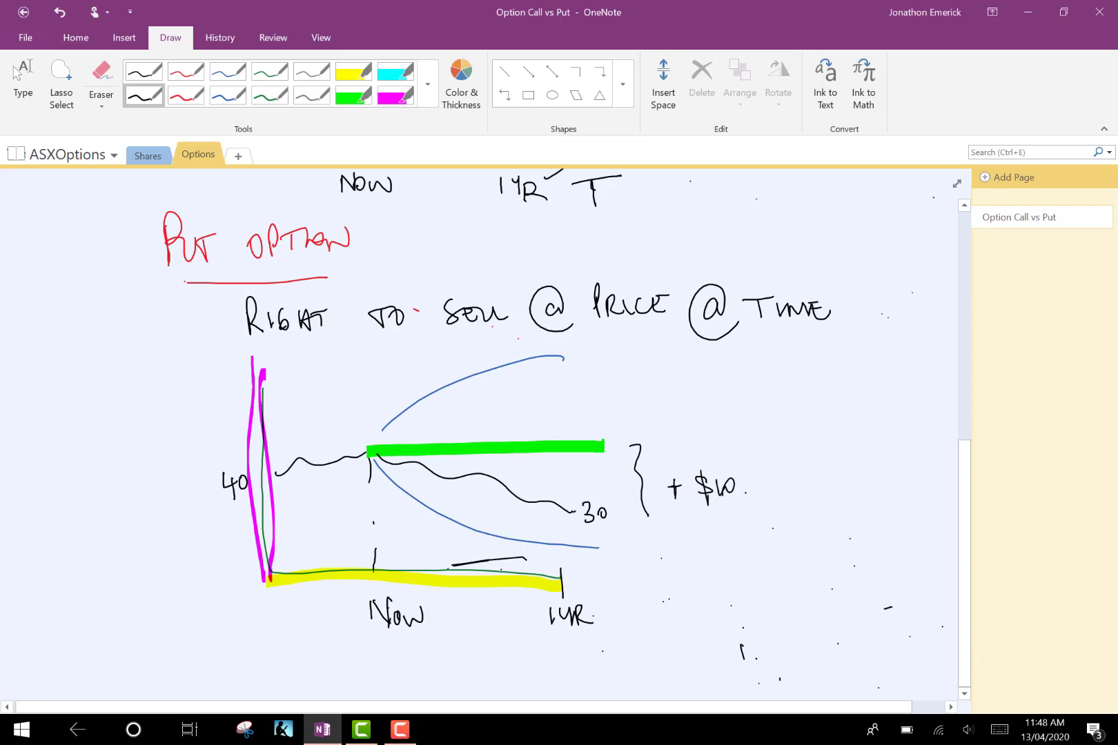
{"action": "mouse_move", "coordinate": [245, 445]}
{"action": "left_mouse_down"}
{"action": "mouse_move", "coordinate": [246, 521]}
{"action": "mouse_move", "coordinate": [241, 443]}
{"action": "left_mouse_up"}
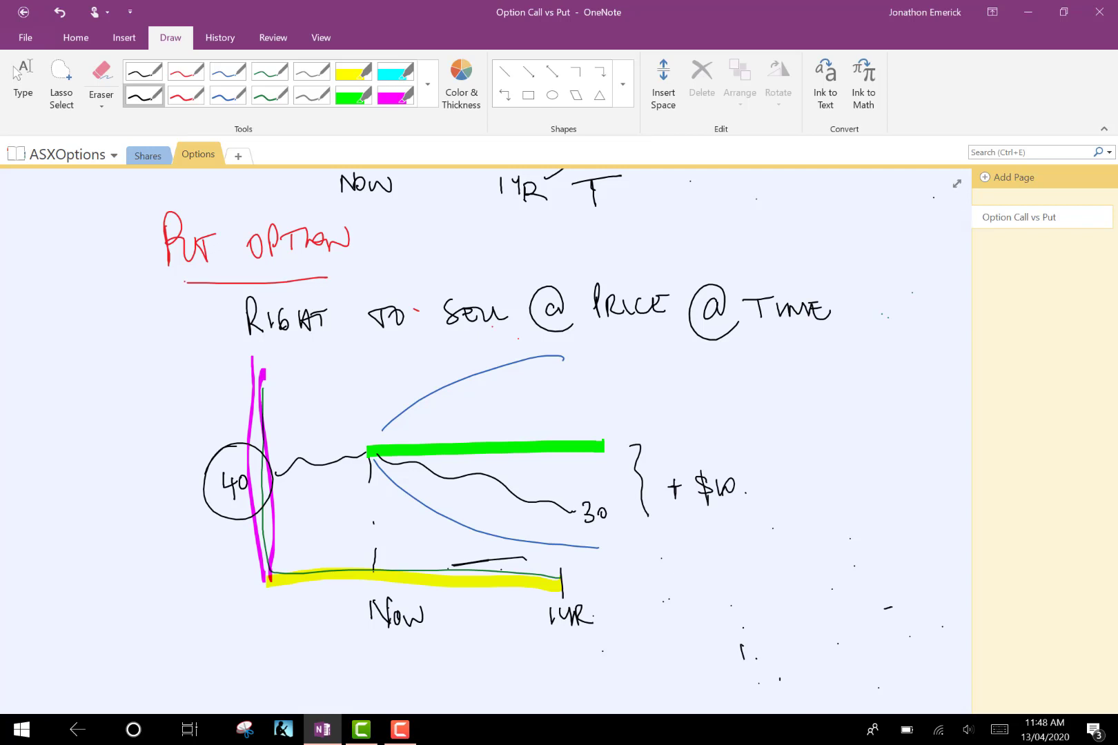
- Draw a rising blue price path to "50" on the put graph, with a brace labelled "- $10"
{"action": "left_click", "coordinate": [228, 95]}
{"action": "mouse_move", "coordinate": [380, 440]}
{"action": "left_mouse_down"}
{"action": "mouse_move", "coordinate": [585, 384]}
{"action": "mouse_move", "coordinate": [622, 394]}
{"action": "mouse_move", "coordinate": [637, 372]}
{"action": "left_mouse_up"}
{"action": "mouse_move", "coordinate": [641, 372]}
{"action": "left_mouse_down"}
{"action": "mouse_move", "coordinate": [692, 446]}
{"action": "mouse_move", "coordinate": [747, 411]}
{"action": "mouse_move", "coordinate": [768, 423]}
{"action": "left_mouse_up"}
{"action": "left_click_drag", "start_coordinate": [777, 392], "coordinate": [778, 432]}
{"action": "left_click_drag", "start_coordinate": [797, 408], "coordinate": [798, 424]}
{"action": "mouse_move", "coordinate": [819, 412]}
{"action": "left_mouse_down"}
{"action": "mouse_move", "coordinate": [814, 422]}
{"action": "mouse_move", "coordinate": [816, 405]}
{"action": "left_mouse_up"}
{"action": "left_click", "coordinate": [846, 416]}
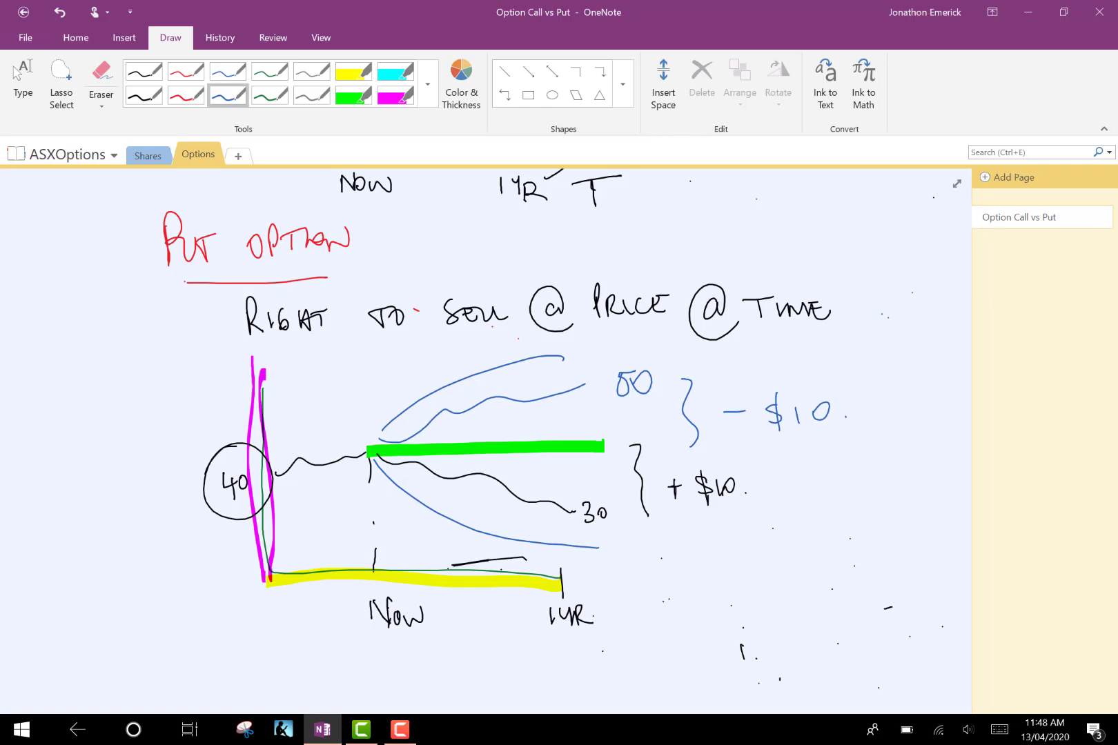
- Circle the blue 50, and erase it together with the blue brace and its "- $10" label
{"action": "mouse_move", "coordinate": [661, 357]}
{"action": "left_mouse_down"}
{"action": "mouse_move", "coordinate": [656, 416]}
{"action": "mouse_move", "coordinate": [646, 351]}
{"action": "left_mouse_up"}
{"action": "left_click", "coordinate": [101, 77]}
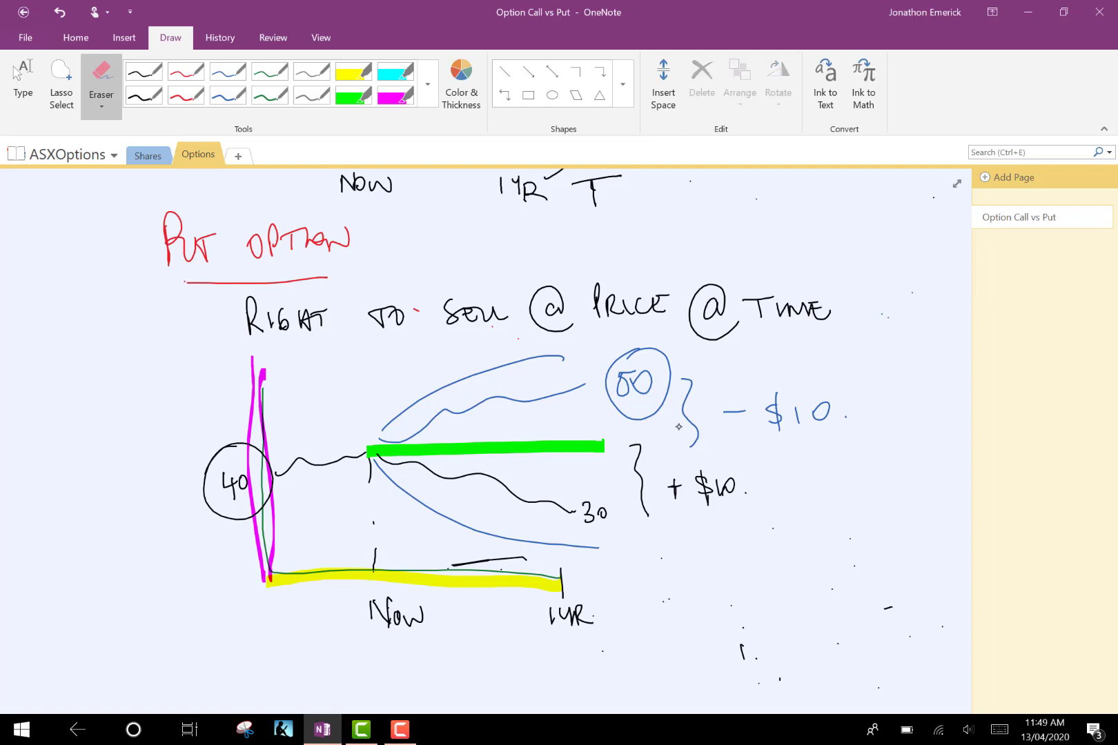
{"action": "left_click_drag", "start_coordinate": [683, 414], "coordinate": [849, 416]}
{"action": "left_click_drag", "start_coordinate": [669, 382], "coordinate": [622, 385]}
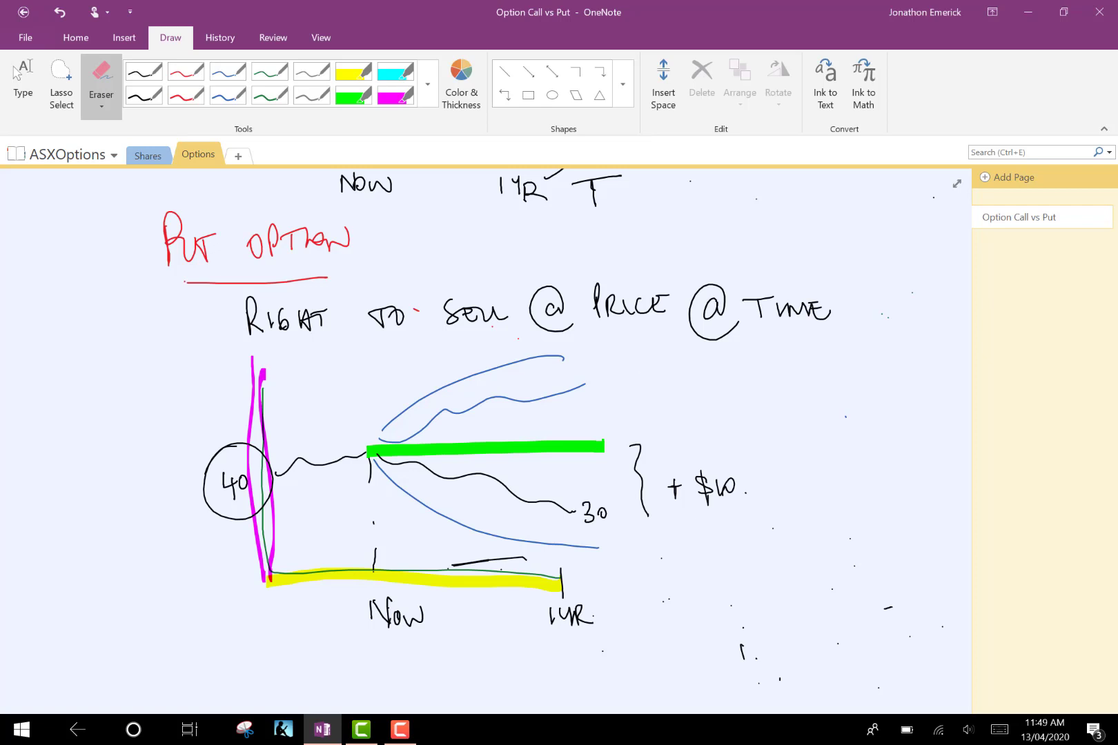
- Compare the call option notes and graph with the put option notes and graph
{"action": "left_click", "coordinate": [144, 95]}
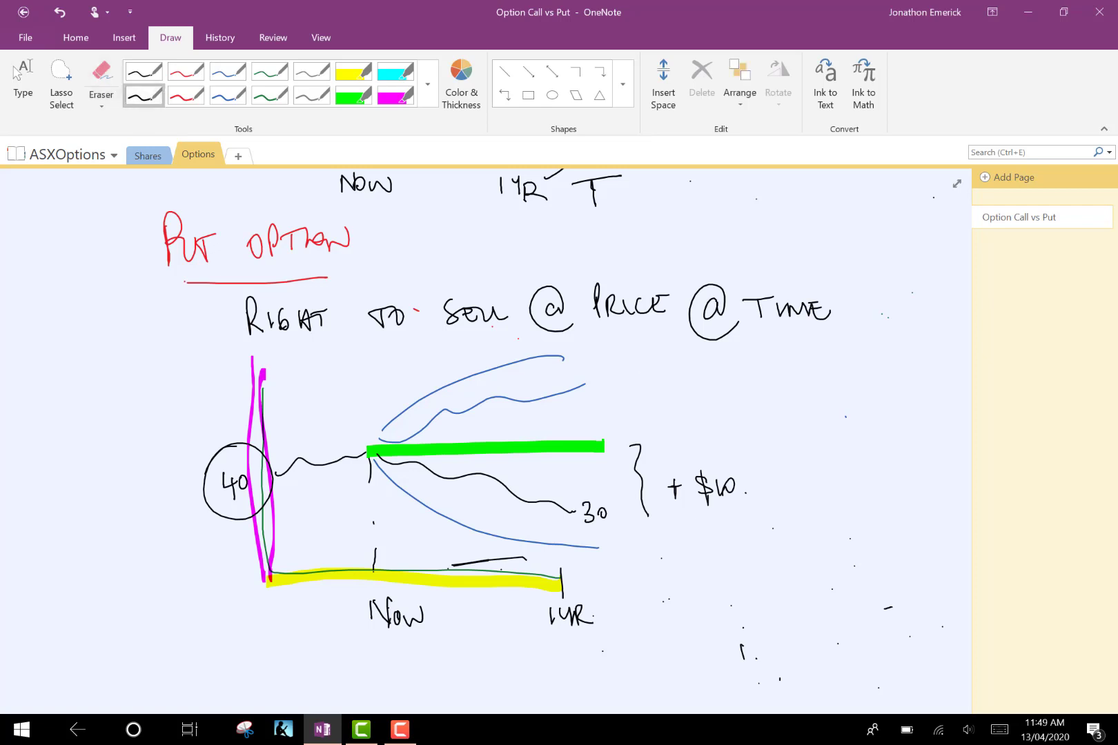
{"action": "left_click", "coordinate": [23, 79]}
{"action": "scroll", "coordinate": [613, 354], "scroll_direction": "up", "scroll_amount": 2}
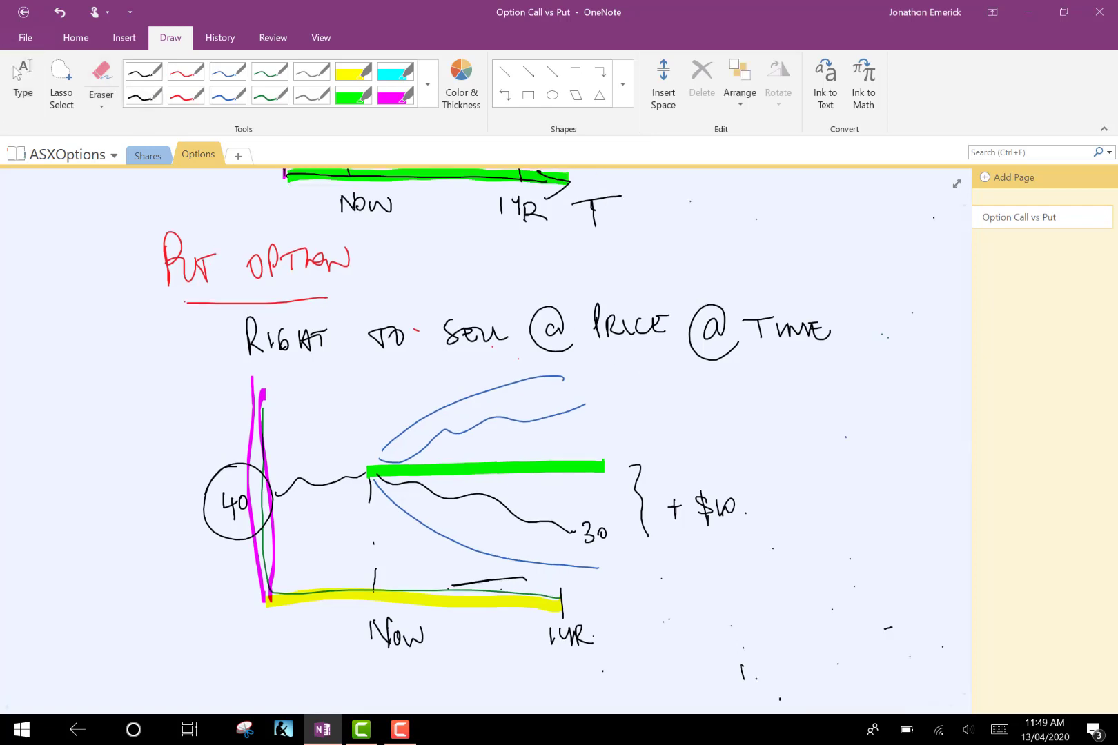
{"action": "scroll", "coordinate": [483, 442], "scroll_direction": "up", "scroll_amount": 2}
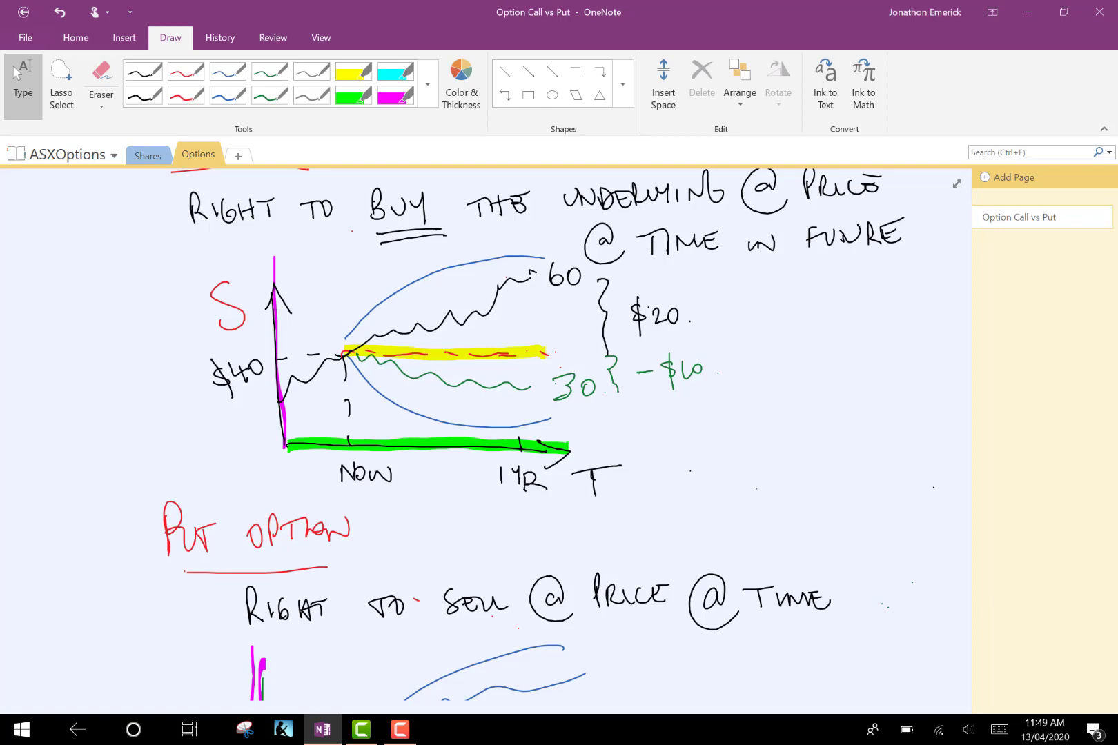
{"action": "scroll", "coordinate": [483, 442], "scroll_direction": "down", "scroll_amount": 3}
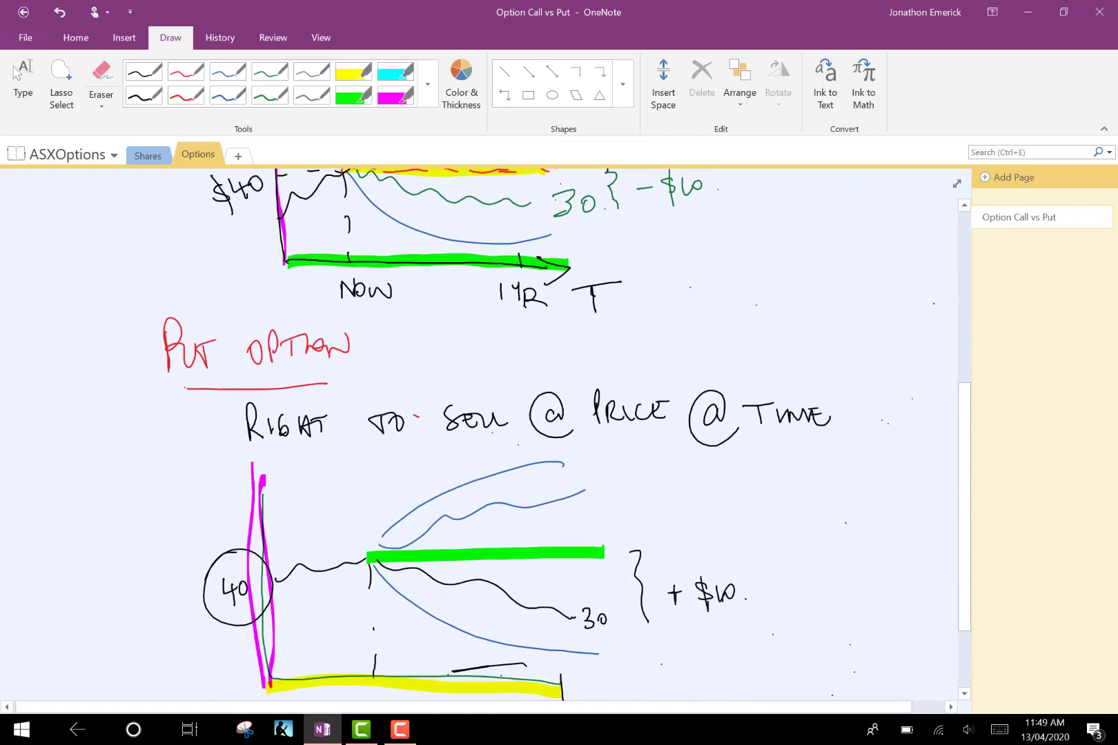
{"action": "scroll", "coordinate": [484, 435], "scroll_direction": "down", "scroll_amount": 1}
{"action": "scroll", "coordinate": [483, 435], "scroll_direction": "up", "scroll_amount": 5}
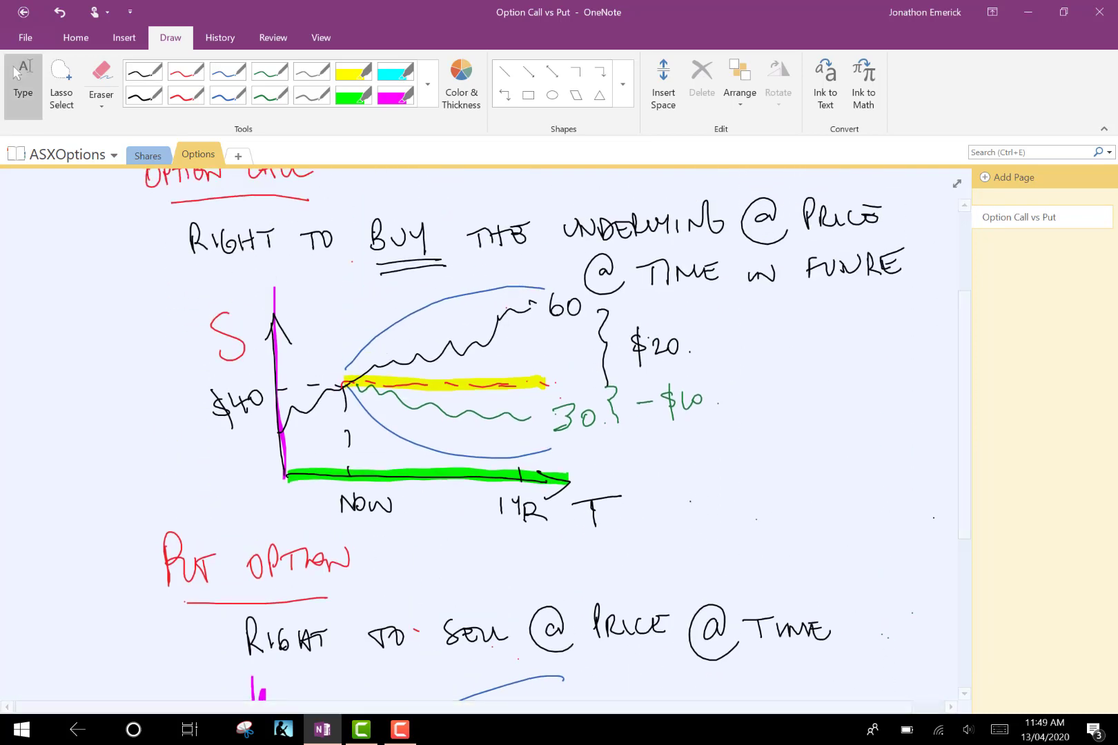
{"action": "scroll", "coordinate": [483, 442], "scroll_direction": "up", "scroll_amount": 1}
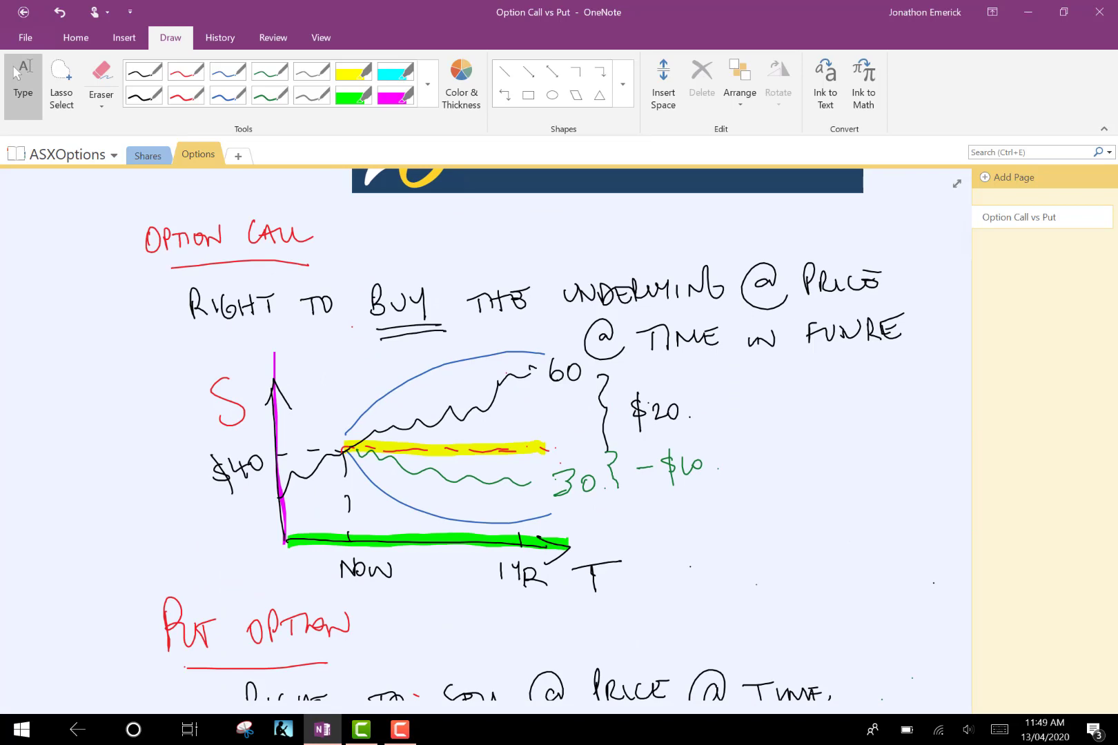
{"action": "scroll", "coordinate": [483, 441], "scroll_direction": "down", "scroll_amount": 5}
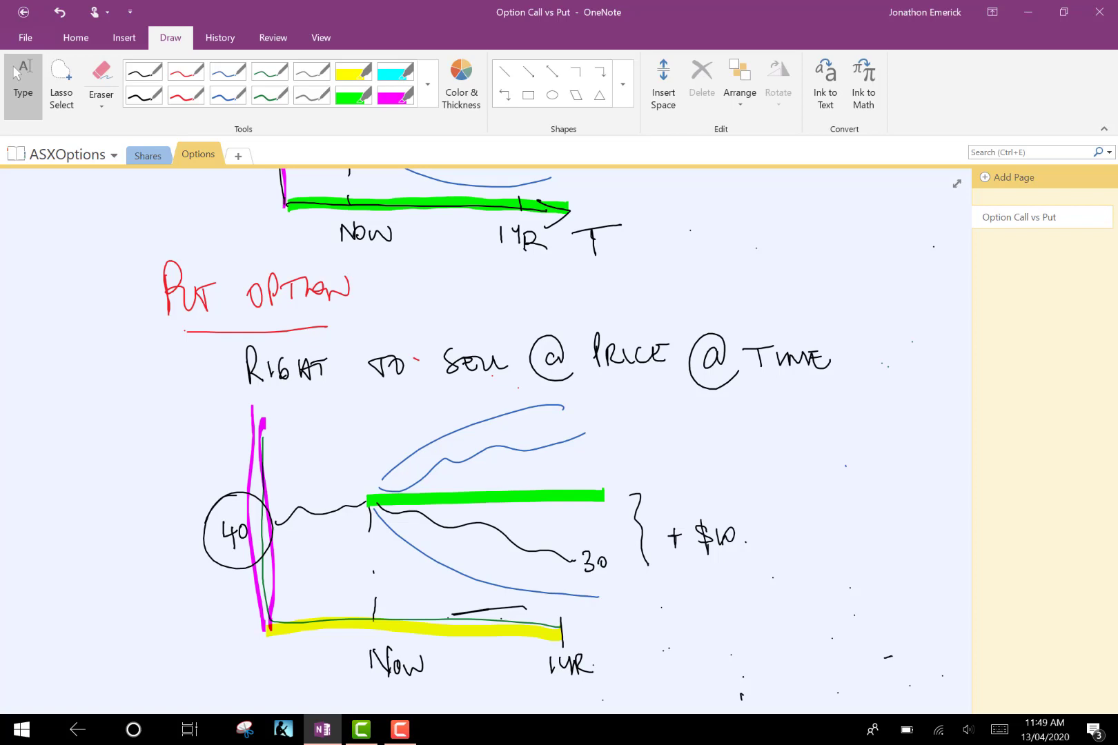
{"action": "scroll", "coordinate": [484, 442], "scroll_direction": "up", "scroll_amount": 3}
{"action": "scroll", "coordinate": [483, 442], "scroll_direction": "up", "scroll_amount": 2}
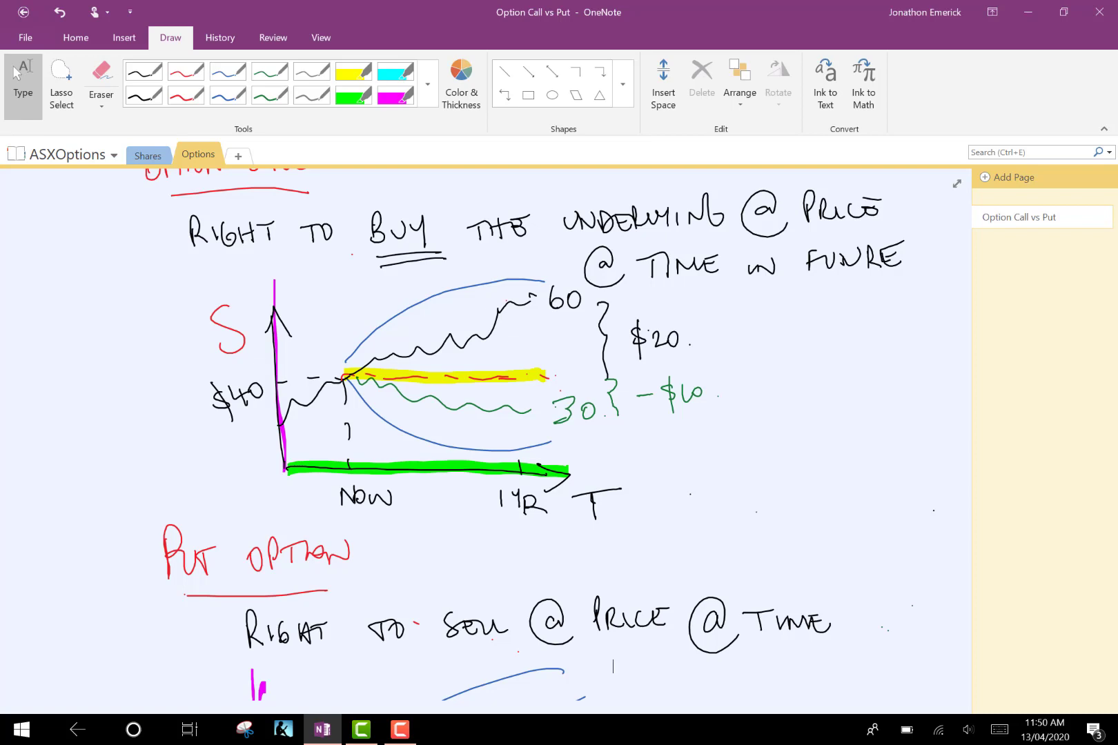
- Draw a long horizontal black divider line below the put option graph
{"action": "scroll", "coordinate": [483, 441], "scroll_direction": "down", "scroll_amount": 3}
{"action": "scroll", "coordinate": [483, 442], "scroll_direction": "down", "scroll_amount": 10}
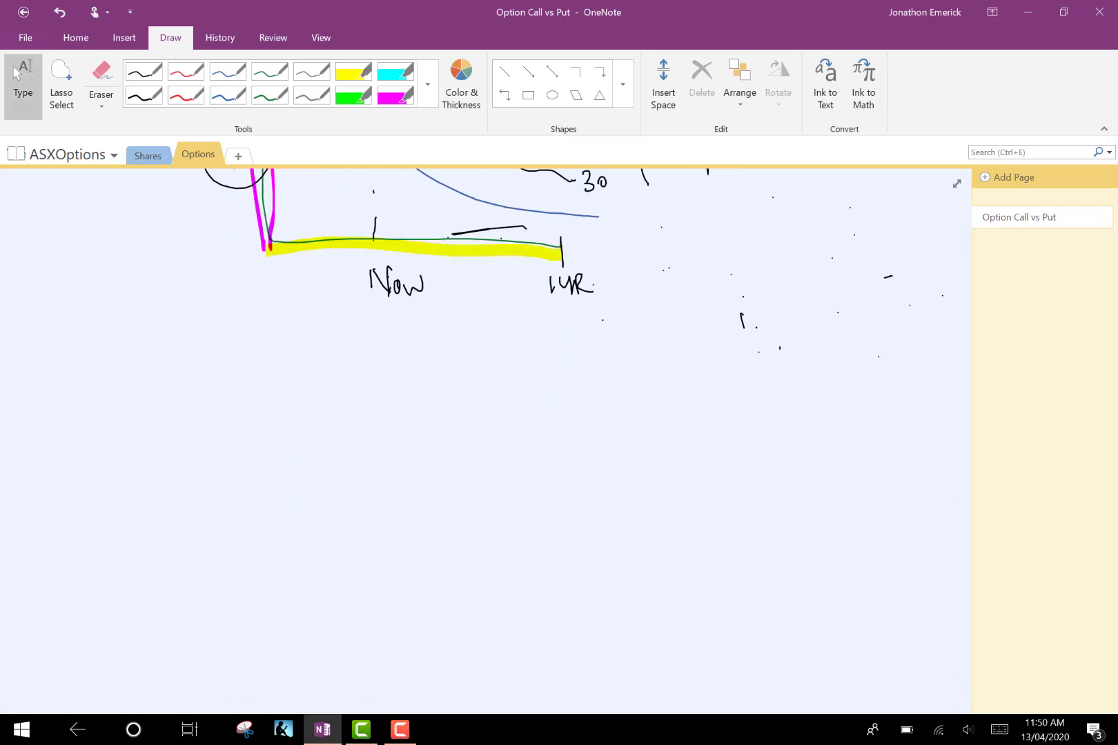
{"action": "left_click", "coordinate": [143, 95]}
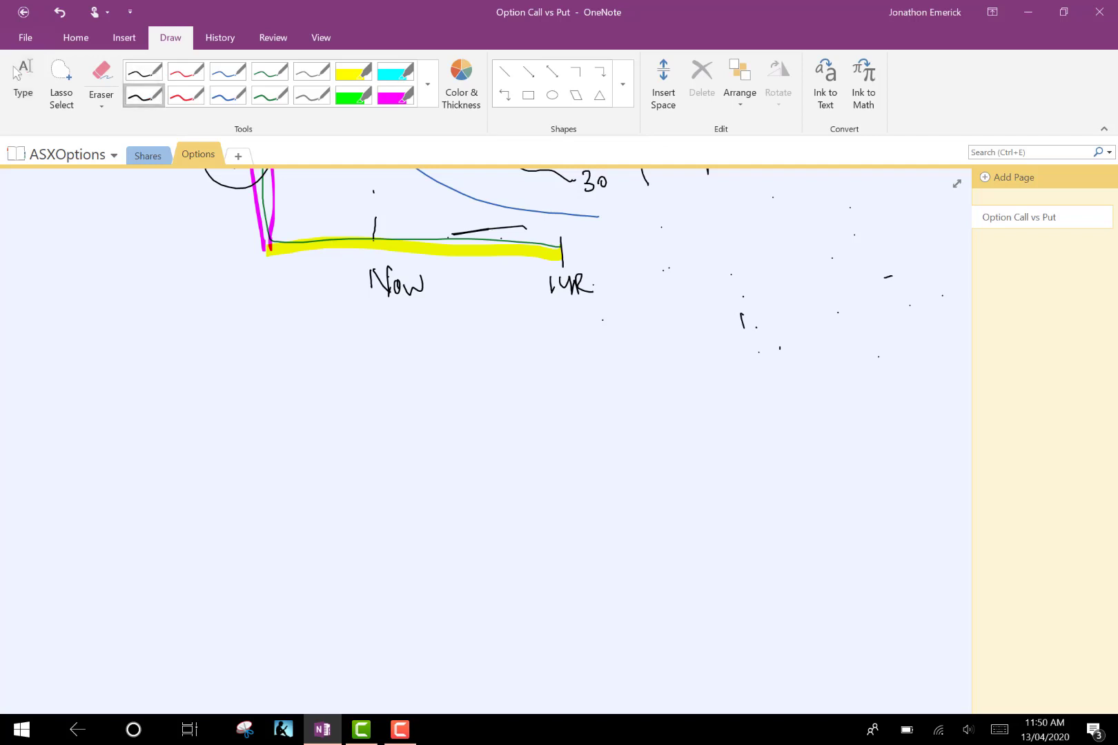
{"action": "left_click_drag", "start_coordinate": [120, 344], "coordinate": [863, 332]}
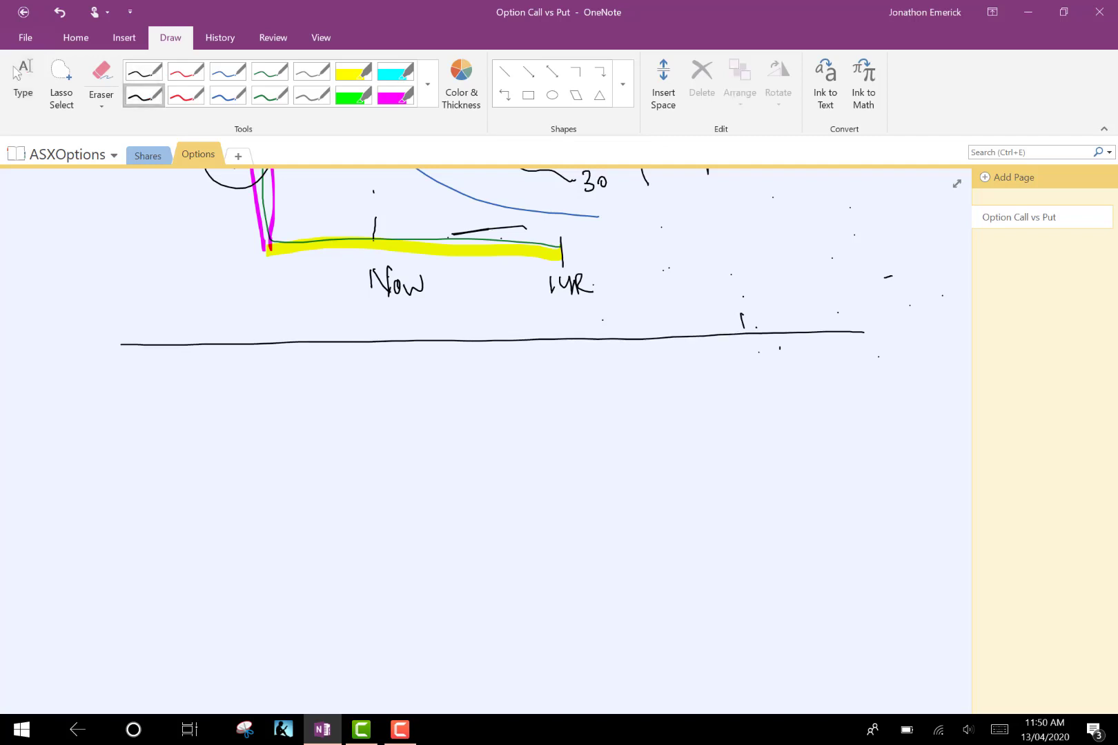
- Handwrite "TRADING - BUYING + SELLING" in black below the divider and highlight it in yellow
{"action": "mouse_move", "coordinate": [176, 378]}
{"action": "left_mouse_down"}
{"action": "mouse_move", "coordinate": [176, 408]}
{"action": "mouse_move", "coordinate": [197, 366]}
{"action": "left_mouse_up"}
{"action": "mouse_move", "coordinate": [193, 370]}
{"action": "left_mouse_down"}
{"action": "mouse_move", "coordinate": [194, 404]}
{"action": "mouse_move", "coordinate": [207, 401]}
{"action": "left_mouse_up"}
{"action": "mouse_move", "coordinate": [216, 379]}
{"action": "left_mouse_down"}
{"action": "mouse_move", "coordinate": [215, 402]}
{"action": "mouse_move", "coordinate": [239, 401]}
{"action": "left_mouse_up"}
{"action": "mouse_move", "coordinate": [214, 391]}
{"action": "left_mouse_down"}
{"action": "mouse_move", "coordinate": [234, 389]}
{"action": "mouse_move", "coordinate": [237, 401]}
{"action": "left_mouse_up"}
{"action": "mouse_move", "coordinate": [237, 378]}
{"action": "left_mouse_down"}
{"action": "mouse_move", "coordinate": [240, 400]}
{"action": "mouse_move", "coordinate": [257, 403]}
{"action": "left_mouse_up"}
{"action": "mouse_move", "coordinate": [269, 400]}
{"action": "left_mouse_down"}
{"action": "mouse_move", "coordinate": [288, 379]}
{"action": "mouse_move", "coordinate": [412, 371]}
{"action": "mouse_move", "coordinate": [407, 390]}
{"action": "left_mouse_up"}
{"action": "mouse_move", "coordinate": [420, 372]}
{"action": "left_mouse_down"}
{"action": "mouse_move", "coordinate": [449, 375]}
{"action": "mouse_move", "coordinate": [446, 389]}
{"action": "left_mouse_up"}
{"action": "left_click_drag", "start_coordinate": [461, 373], "coordinate": [483, 372]}
{"action": "mouse_move", "coordinate": [496, 364]}
{"action": "left_mouse_down"}
{"action": "mouse_move", "coordinate": [486, 385]}
{"action": "mouse_move", "coordinate": [529, 385]}
{"action": "mouse_move", "coordinate": [539, 369]}
{"action": "left_mouse_up"}
{"action": "left_click_drag", "start_coordinate": [576, 357], "coordinate": [567, 384]}
{"action": "left_click_drag", "start_coordinate": [594, 371], "coordinate": [599, 374]}
{"action": "mouse_move", "coordinate": [608, 362]}
{"action": "left_mouse_down"}
{"action": "mouse_move", "coordinate": [620, 380]}
{"action": "mouse_move", "coordinate": [679, 379]}
{"action": "left_mouse_up"}
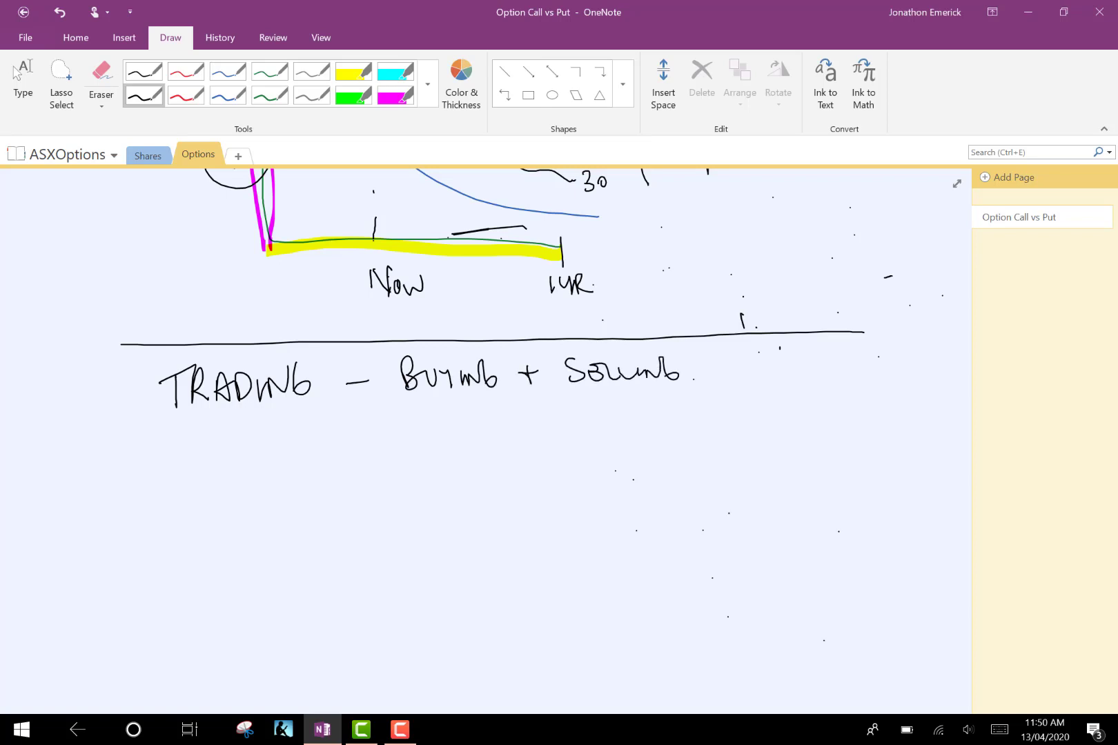
{"action": "left_click", "coordinate": [353, 72]}
{"action": "mouse_move", "coordinate": [138, 392]}
{"action": "left_mouse_down"}
{"action": "mouse_move", "coordinate": [643, 372]}
{"action": "mouse_move", "coordinate": [263, 387]}
{"action": "left_mouse_up"}
- Handwrite "OPEN TRADE" in black on two lines in the space below the highlighted trading heading
{"action": "left_click", "coordinate": [144, 96]}
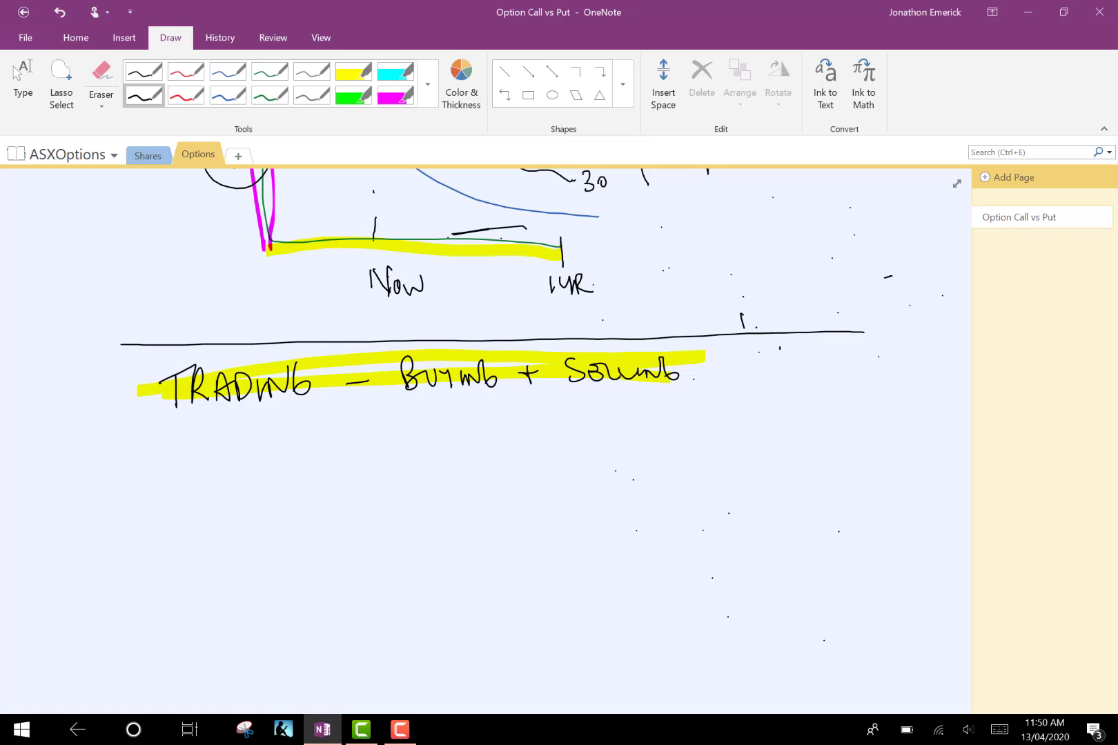
{"action": "left_click", "coordinate": [17, 73]}
{"action": "scroll", "coordinate": [483, 345], "scroll_direction": "down", "scroll_amount": 2}
{"action": "left_click", "coordinate": [144, 96]}
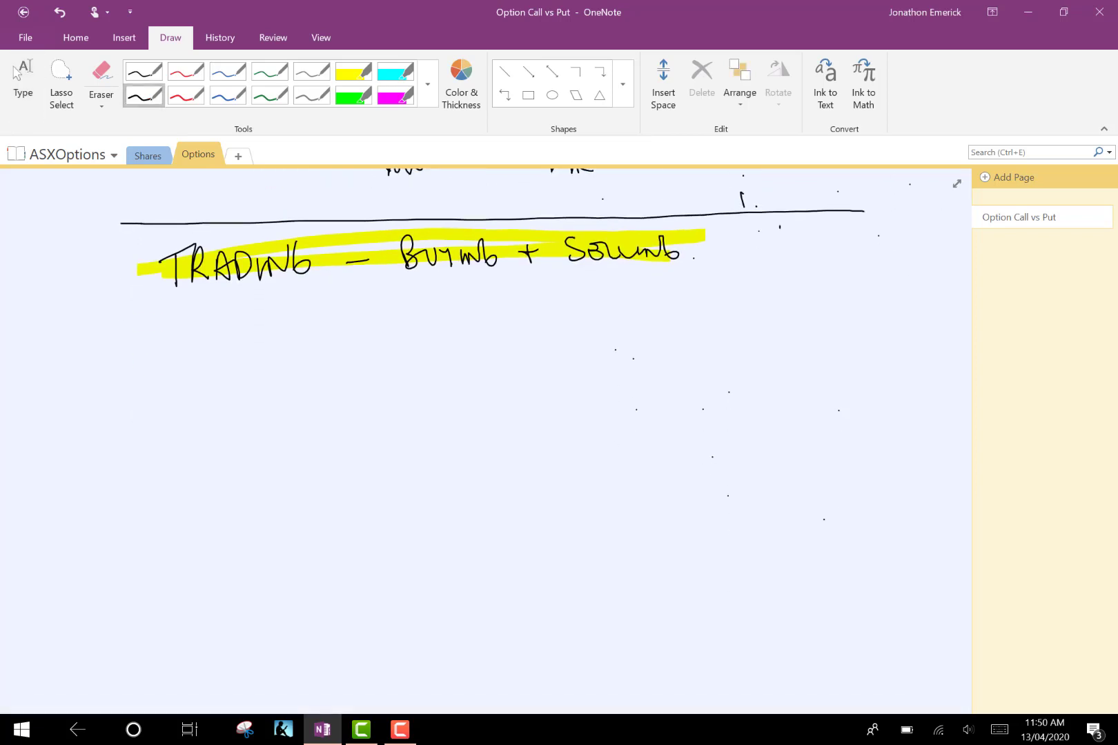
{"action": "mouse_move", "coordinate": [242, 452]}
{"action": "left_mouse_down"}
{"action": "mouse_move", "coordinate": [259, 450]}
{"action": "mouse_move", "coordinate": [260, 463]}
{"action": "mouse_move", "coordinate": [274, 450]}
{"action": "mouse_move", "coordinate": [293, 469]}
{"action": "mouse_move", "coordinate": [279, 458]}
{"action": "mouse_move", "coordinate": [312, 447]}
{"action": "mouse_move", "coordinate": [267, 466]}
{"action": "mouse_move", "coordinate": [273, 499]}
{"action": "mouse_move", "coordinate": [279, 481]}
{"action": "left_mouse_up"}
{"action": "left_click_drag", "start_coordinate": [279, 481], "coordinate": [289, 496]}
{"action": "mouse_move", "coordinate": [294, 485]}
{"action": "left_mouse_down"}
{"action": "mouse_move", "coordinate": [294, 496]}
{"action": "mouse_move", "coordinate": [339, 491]}
{"action": "mouse_move", "coordinate": [342, 472]}
{"action": "left_mouse_up"}
- Draw a red arrow pointing up from OPEN TRADE and write "BUY FIRST" in red above it
{"action": "left_click", "coordinate": [185, 96]}
{"action": "left_click_drag", "start_coordinate": [288, 379], "coordinate": [290, 427]}
{"action": "left_click_drag", "start_coordinate": [278, 388], "coordinate": [295, 388]}
{"action": "left_click_drag", "start_coordinate": [263, 319], "coordinate": [269, 345]}
{"action": "left_click_drag", "start_coordinate": [280, 330], "coordinate": [288, 342]}
{"action": "mouse_move", "coordinate": [293, 327]}
{"action": "left_mouse_down"}
{"action": "mouse_move", "coordinate": [303, 342]}
{"action": "mouse_move", "coordinate": [291, 345]}
{"action": "left_mouse_up"}
{"action": "left_click_drag", "start_coordinate": [282, 361], "coordinate": [294, 348]}
{"action": "mouse_move", "coordinate": [295, 348]}
{"action": "left_mouse_down"}
{"action": "mouse_move", "coordinate": [323, 356]}
{"action": "mouse_move", "coordinate": [332, 335]}
{"action": "left_mouse_up"}
- Draw a blue arrow pointing down from OPEN TRADE and write "SELL FIRST" in blue below it
{"action": "left_click", "coordinate": [228, 97]}
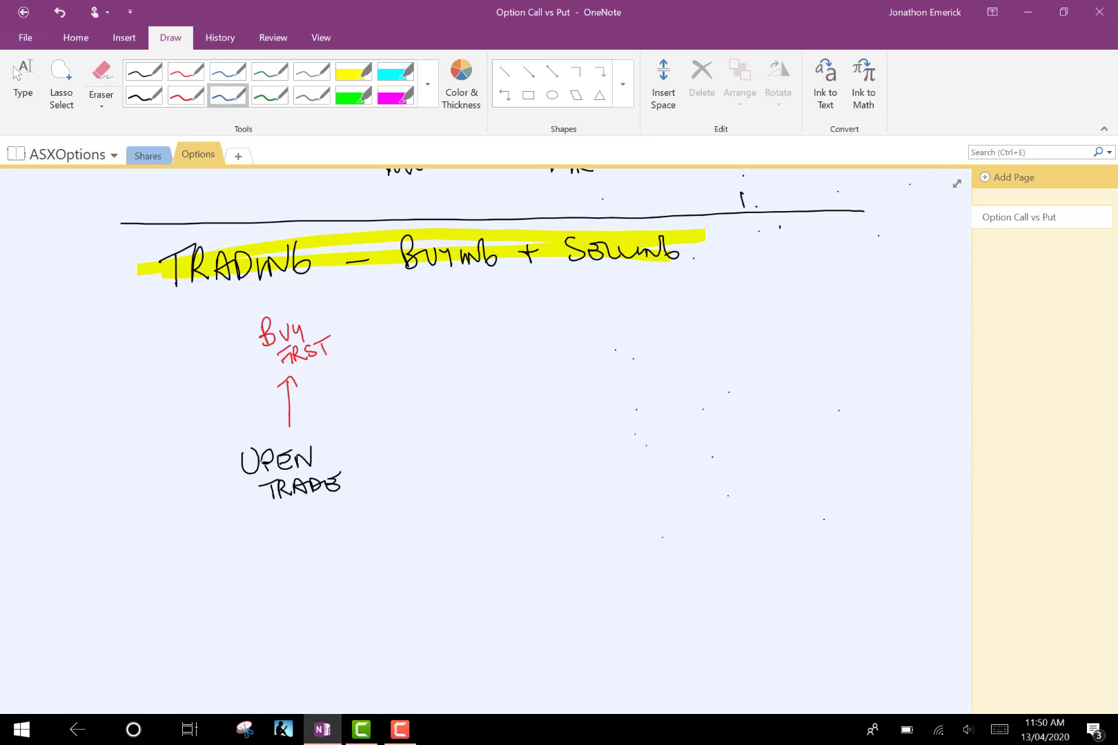
{"action": "left_click_drag", "start_coordinate": [293, 514], "coordinate": [294, 592]}
{"action": "left_click_drag", "start_coordinate": [312, 572], "coordinate": [297, 601]}
{"action": "left_click", "coordinate": [15, 72]}
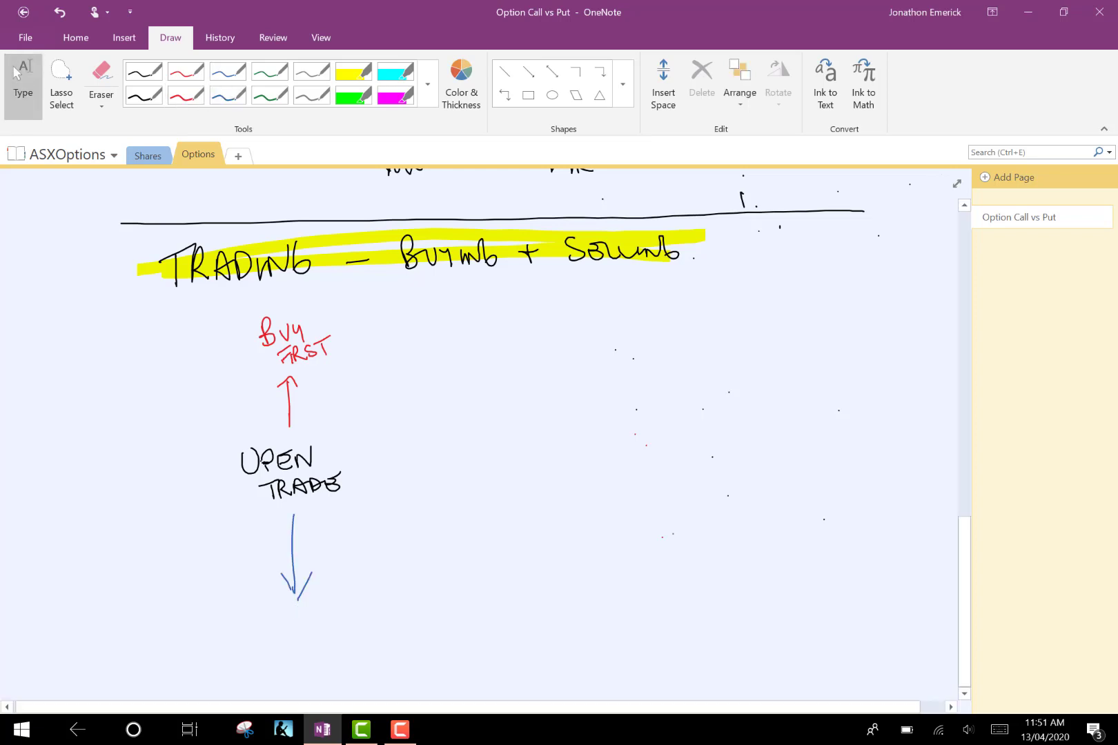
{"action": "left_click", "coordinate": [144, 96]}
{"action": "left_click", "coordinate": [228, 97]}
{"action": "mouse_move", "coordinate": [266, 623]}
{"action": "left_mouse_down"}
{"action": "mouse_move", "coordinate": [259, 639]}
{"action": "mouse_move", "coordinate": [288, 636]}
{"action": "mouse_move", "coordinate": [287, 625]}
{"action": "left_mouse_up"}
{"action": "mouse_move", "coordinate": [290, 622]}
{"action": "left_mouse_down"}
{"action": "mouse_move", "coordinate": [298, 641]}
{"action": "mouse_move", "coordinate": [318, 641]}
{"action": "mouse_move", "coordinate": [302, 648]}
{"action": "mouse_move", "coordinate": [346, 656]}
{"action": "left_mouse_up"}
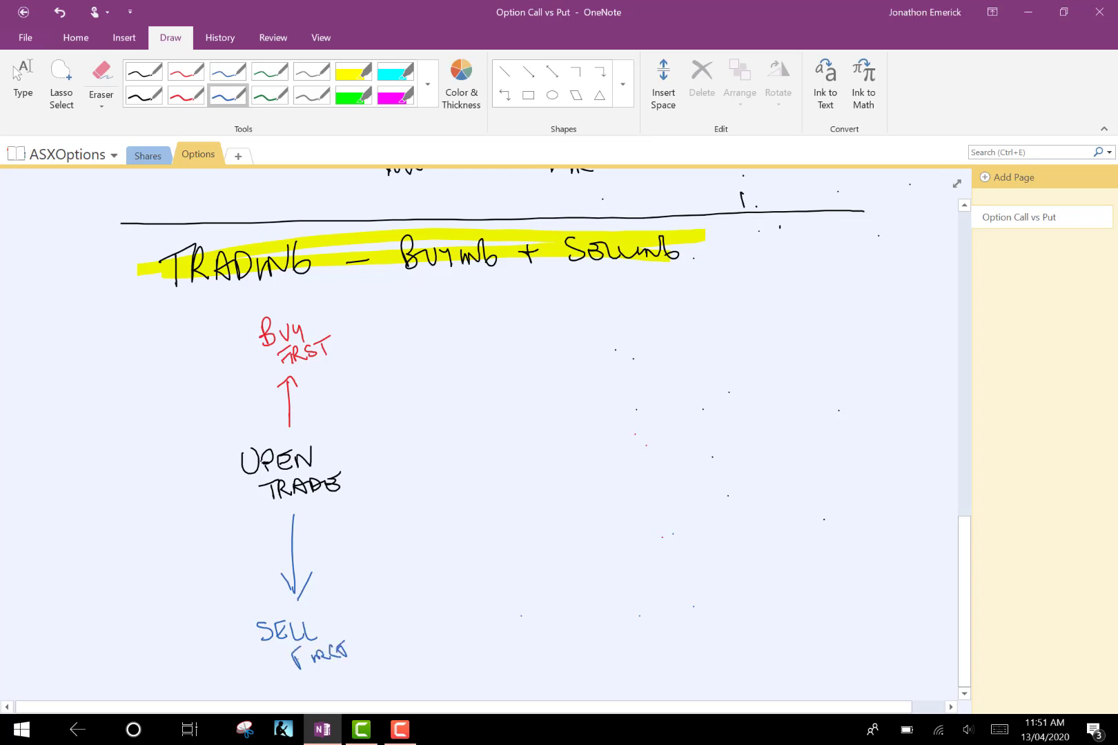
{"action": "left_click", "coordinate": [145, 95]}
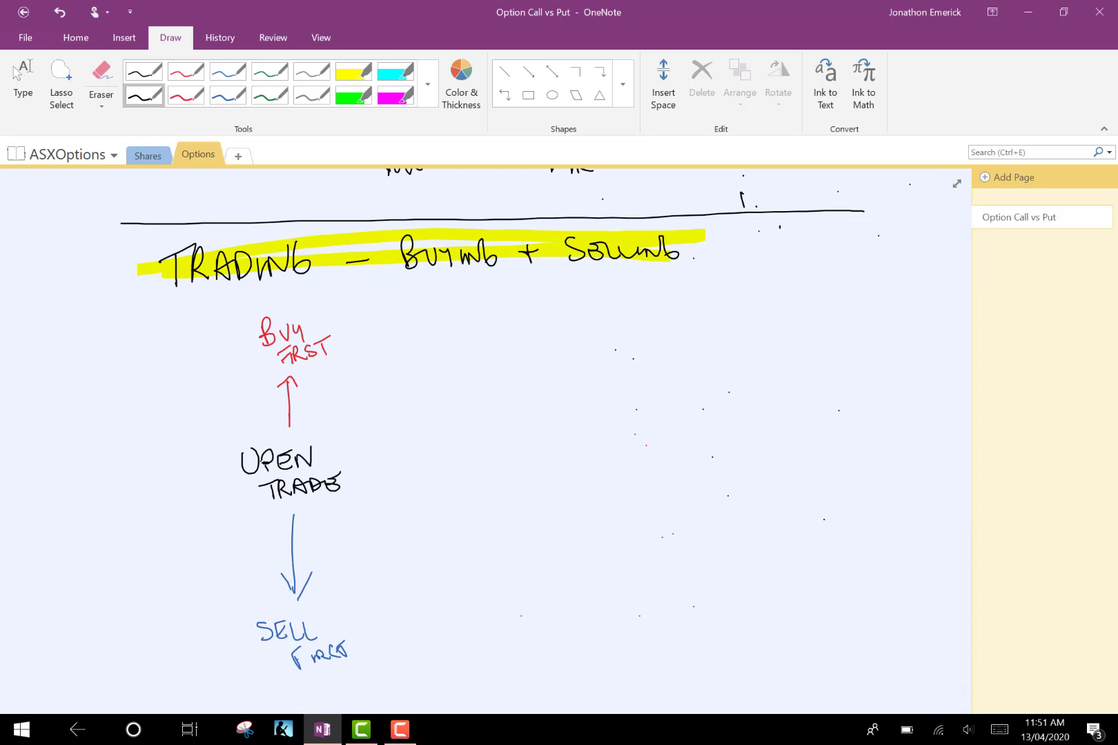
- Draw a black arrow from BUY FIRST, write "OPEN LONG POSITION" in black on two lines, and continue it with another black arrow
{"action": "mouse_move", "coordinate": [359, 336]}
{"action": "left_mouse_down"}
{"action": "mouse_move", "coordinate": [445, 340]}
{"action": "mouse_move", "coordinate": [455, 325]}
{"action": "left_mouse_up"}
{"action": "left_click_drag", "start_coordinate": [465, 323], "coordinate": [466, 334]}
{"action": "mouse_move", "coordinate": [476, 324]}
{"action": "left_mouse_down"}
{"action": "mouse_move", "coordinate": [477, 339]}
{"action": "mouse_move", "coordinate": [492, 321]}
{"action": "left_mouse_up"}
{"action": "mouse_move", "coordinate": [478, 330]}
{"action": "left_mouse_down"}
{"action": "mouse_move", "coordinate": [493, 337]}
{"action": "mouse_move", "coordinate": [508, 311]}
{"action": "mouse_move", "coordinate": [556, 335]}
{"action": "left_mouse_up"}
{"action": "mouse_move", "coordinate": [560, 318]}
{"action": "left_mouse_down"}
{"action": "mouse_move", "coordinate": [555, 334]}
{"action": "mouse_move", "coordinate": [588, 310]}
{"action": "left_mouse_up"}
{"action": "mouse_move", "coordinate": [605, 312]}
{"action": "left_mouse_down"}
{"action": "mouse_move", "coordinate": [600, 335]}
{"action": "mouse_move", "coordinate": [599, 325]}
{"action": "left_mouse_up"}
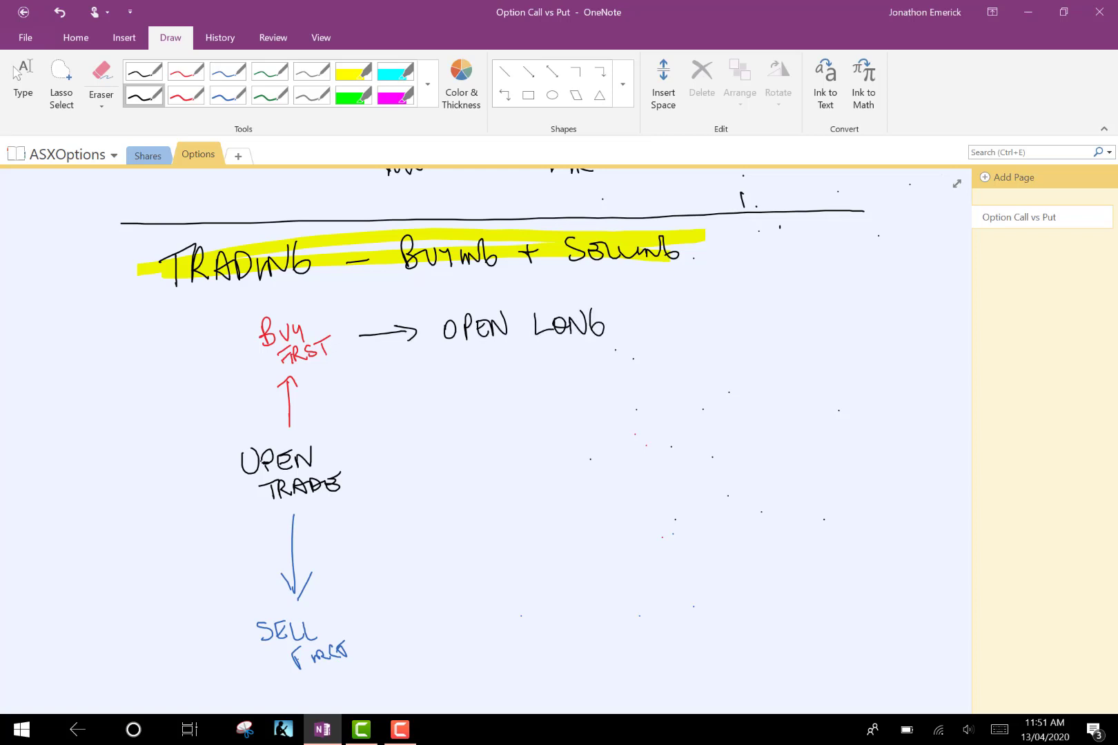
{"action": "left_click_drag", "start_coordinate": [495, 348], "coordinate": [496, 370]}
{"action": "left_click_drag", "start_coordinate": [493, 347], "coordinate": [522, 365]}
{"action": "left_click_drag", "start_coordinate": [539, 354], "coordinate": [548, 366]}
{"action": "left_click_drag", "start_coordinate": [541, 355], "coordinate": [555, 355]}
{"action": "mouse_move", "coordinate": [555, 356]}
{"action": "left_mouse_down"}
{"action": "mouse_move", "coordinate": [720, 321]}
{"action": "mouse_move", "coordinate": [715, 339]}
{"action": "left_mouse_up"}
- Handwrite "SELL LATER" in red on two lines at the end of the arrow from OPEN LONG POSITION
{"action": "left_click", "coordinate": [186, 96]}
{"action": "mouse_move", "coordinate": [755, 294]}
{"action": "left_mouse_down"}
{"action": "mouse_move", "coordinate": [739, 312]}
{"action": "mouse_move", "coordinate": [782, 308]}
{"action": "left_mouse_up"}
{"action": "mouse_move", "coordinate": [781, 297]}
{"action": "left_mouse_down"}
{"action": "mouse_move", "coordinate": [788, 311]}
{"action": "mouse_move", "coordinate": [810, 306]}
{"action": "mouse_move", "coordinate": [779, 341]}
{"action": "mouse_move", "coordinate": [816, 323]}
{"action": "left_mouse_up"}
{"action": "left_click_drag", "start_coordinate": [801, 325], "coordinate": [805, 341]}
{"action": "mouse_move", "coordinate": [805, 331]}
{"action": "left_mouse_down"}
{"action": "mouse_move", "coordinate": [826, 338]}
{"action": "mouse_move", "coordinate": [828, 319]}
{"action": "left_mouse_up"}
{"action": "left_click_drag", "start_coordinate": [829, 319], "coordinate": [842, 340]}
- Draw a green arrow pointing down from SELL LATER and write "CLOSE TRADE" in green below it
{"action": "left_click", "coordinate": [269, 97]}
{"action": "scroll", "coordinate": [483, 428], "scroll_direction": "up", "scroll_amount": 1}
{"action": "mouse_move", "coordinate": [780, 395]}
{"action": "left_mouse_down"}
{"action": "mouse_move", "coordinate": [781, 469]}
{"action": "mouse_move", "coordinate": [802, 439]}
{"action": "left_mouse_up"}
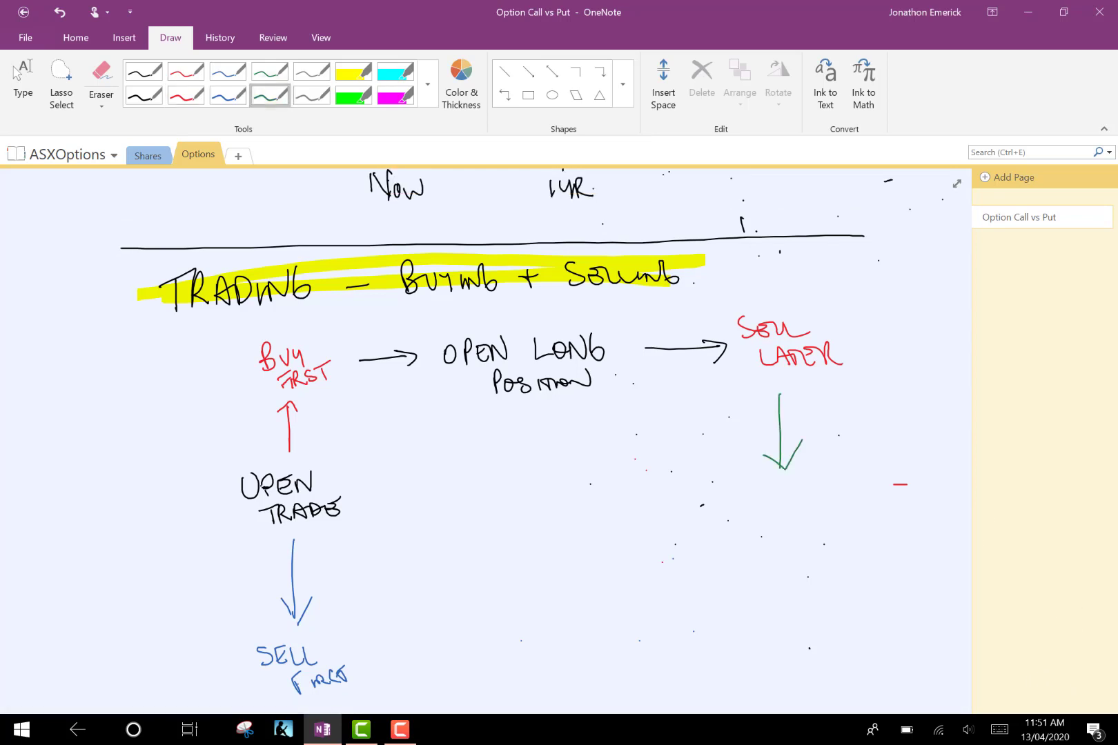
{"action": "mouse_move", "coordinate": [741, 496]}
{"action": "left_mouse_down"}
{"action": "mouse_move", "coordinate": [738, 519]}
{"action": "mouse_move", "coordinate": [749, 518]}
{"action": "left_mouse_up"}
{"action": "left_click_drag", "start_coordinate": [757, 508], "coordinate": [768, 516]}
{"action": "left_click_drag", "start_coordinate": [791, 502], "coordinate": [801, 521]}
{"action": "mouse_move", "coordinate": [800, 507]}
{"action": "left_mouse_down"}
{"action": "mouse_move", "coordinate": [817, 518]}
{"action": "mouse_move", "coordinate": [811, 511]}
{"action": "left_mouse_up"}
{"action": "left_click_drag", "start_coordinate": [801, 504], "coordinate": [850, 502]}
{"action": "mouse_move", "coordinate": [842, 504]}
{"action": "left_mouse_down"}
{"action": "mouse_move", "coordinate": [843, 520]}
{"action": "mouse_move", "coordinate": [890, 517]}
{"action": "left_mouse_up"}
{"action": "mouse_move", "coordinate": [874, 511]}
{"action": "left_mouse_down"}
{"action": "mouse_move", "coordinate": [892, 507]}
{"action": "mouse_move", "coordinate": [892, 518]}
{"action": "left_mouse_up"}
{"action": "mouse_move", "coordinate": [892, 498]}
{"action": "left_mouse_down"}
{"action": "mouse_move", "coordinate": [894, 518]}
{"action": "mouse_move", "coordinate": [921, 518]}
{"action": "left_mouse_up"}
{"action": "left_click_drag", "start_coordinate": [903, 512], "coordinate": [912, 511]}
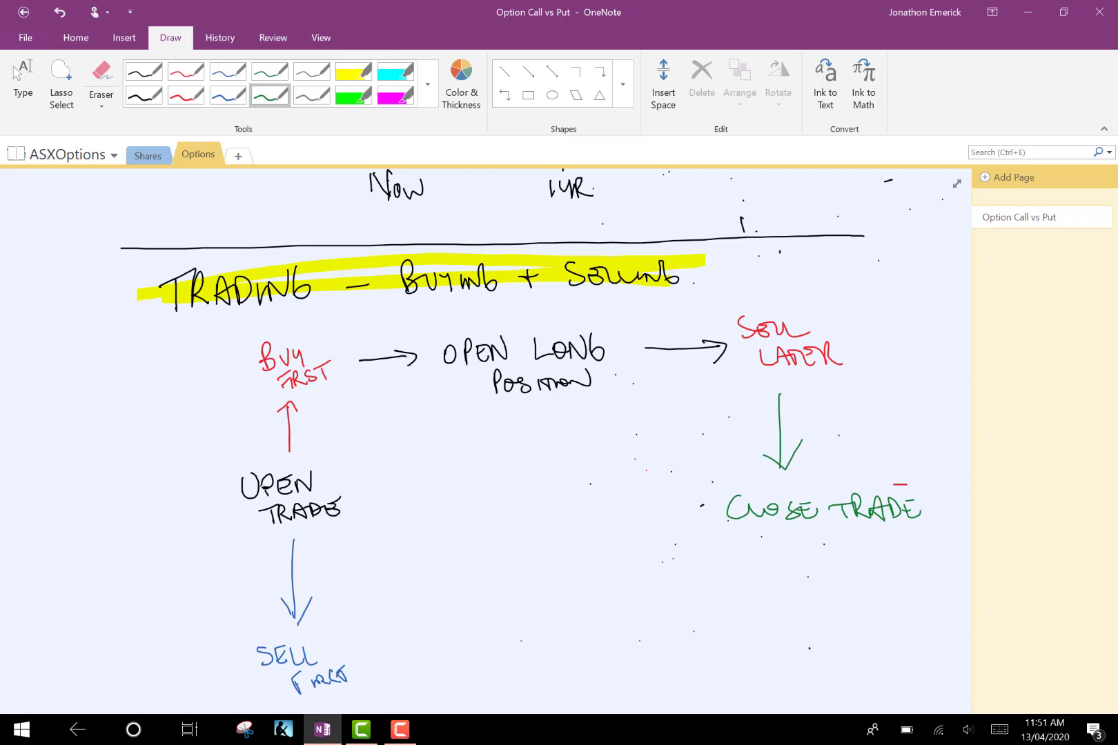
- Draw a black arrow from SELL FIRST and write "OPEN SHORT POSITION" in black on two lines at its end
{"action": "left_click", "coordinate": [17, 73]}
{"action": "scroll", "coordinate": [483, 441], "scroll_direction": "down", "scroll_amount": 3}
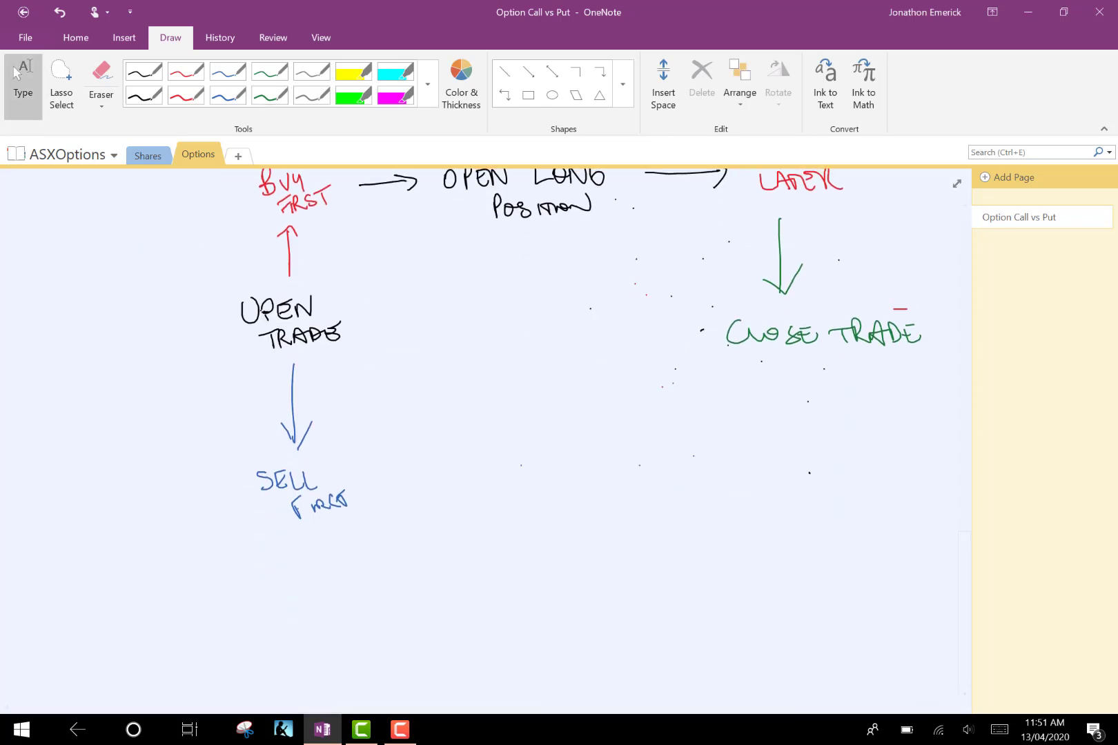
{"action": "left_click", "coordinate": [144, 97]}
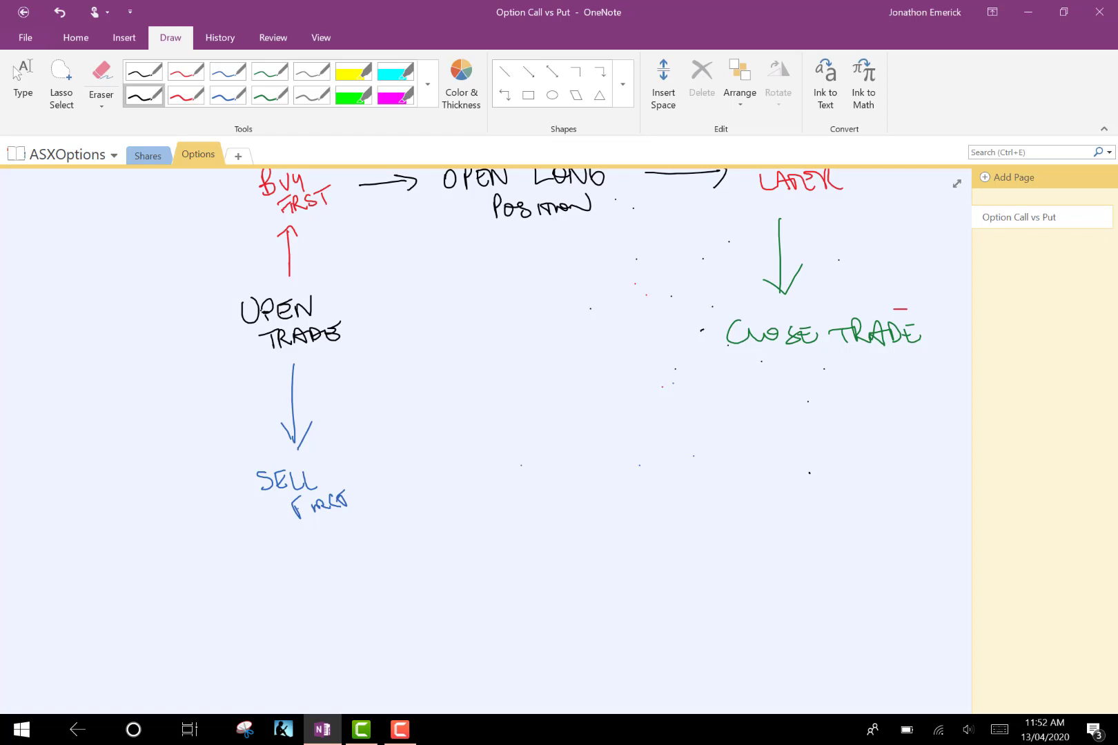
{"action": "mouse_move", "coordinate": [392, 475]}
{"action": "left_mouse_down"}
{"action": "mouse_move", "coordinate": [444, 484]}
{"action": "mouse_move", "coordinate": [434, 500]}
{"action": "left_mouse_up"}
{"action": "mouse_move", "coordinate": [486, 461]}
{"action": "left_mouse_down"}
{"action": "mouse_move", "coordinate": [519, 476]}
{"action": "mouse_move", "coordinate": [538, 453]}
{"action": "mouse_move", "coordinate": [584, 480]}
{"action": "left_mouse_up"}
{"action": "mouse_move", "coordinate": [591, 457]}
{"action": "left_mouse_down"}
{"action": "mouse_move", "coordinate": [593, 483]}
{"action": "mouse_move", "coordinate": [601, 472]}
{"action": "left_mouse_up"}
{"action": "left_click_drag", "start_coordinate": [595, 466], "coordinate": [607, 476]}
{"action": "left_click_drag", "start_coordinate": [609, 464], "coordinate": [625, 475]}
{"action": "left_click_drag", "start_coordinate": [621, 458], "coordinate": [636, 455]}
{"action": "left_click_drag", "start_coordinate": [516, 499], "coordinate": [518, 511]}
{"action": "left_click_drag", "start_coordinate": [533, 508], "coordinate": [545, 518]}
{"action": "left_click_drag", "start_coordinate": [564, 504], "coordinate": [563, 516]}
{"action": "mouse_move", "coordinate": [571, 501]}
{"action": "left_mouse_down"}
{"action": "mouse_move", "coordinate": [572, 513]}
{"action": "mouse_move", "coordinate": [576, 501]}
{"action": "left_mouse_up"}
{"action": "mouse_move", "coordinate": [579, 501]}
{"action": "left_mouse_down"}
{"action": "mouse_move", "coordinate": [589, 514]}
{"action": "mouse_move", "coordinate": [595, 498]}
{"action": "left_mouse_up"}
{"action": "mouse_move", "coordinate": [595, 502]}
{"action": "left_mouse_down"}
{"action": "mouse_move", "coordinate": [610, 513]}
{"action": "mouse_move", "coordinate": [609, 492]}
{"action": "left_mouse_up"}
- Draw a black arrow from OPEN SHORT POSITION and write "BUY LATER" in black on two lines at its end
{"action": "mouse_move", "coordinate": [666, 481]}
{"action": "left_mouse_down"}
{"action": "mouse_move", "coordinate": [735, 477]}
{"action": "mouse_move", "coordinate": [733, 492]}
{"action": "mouse_move", "coordinate": [766, 482]}
{"action": "left_mouse_up"}
{"action": "mouse_move", "coordinate": [764, 452]}
{"action": "left_mouse_down"}
{"action": "mouse_move", "coordinate": [768, 482]}
{"action": "mouse_move", "coordinate": [800, 461]}
{"action": "left_mouse_up"}
{"action": "mouse_move", "coordinate": [806, 461]}
{"action": "left_mouse_down"}
{"action": "mouse_move", "coordinate": [817, 461]}
{"action": "mouse_move", "coordinate": [818, 484]}
{"action": "mouse_move", "coordinate": [799, 514]}
{"action": "mouse_move", "coordinate": [809, 514]}
{"action": "left_mouse_up"}
{"action": "left_click_drag", "start_coordinate": [807, 493], "coordinate": [825, 492]}
{"action": "left_click_drag", "start_coordinate": [825, 493], "coordinate": [836, 513]}
{"action": "left_click_drag", "start_coordinate": [841, 513], "coordinate": [863, 513]}
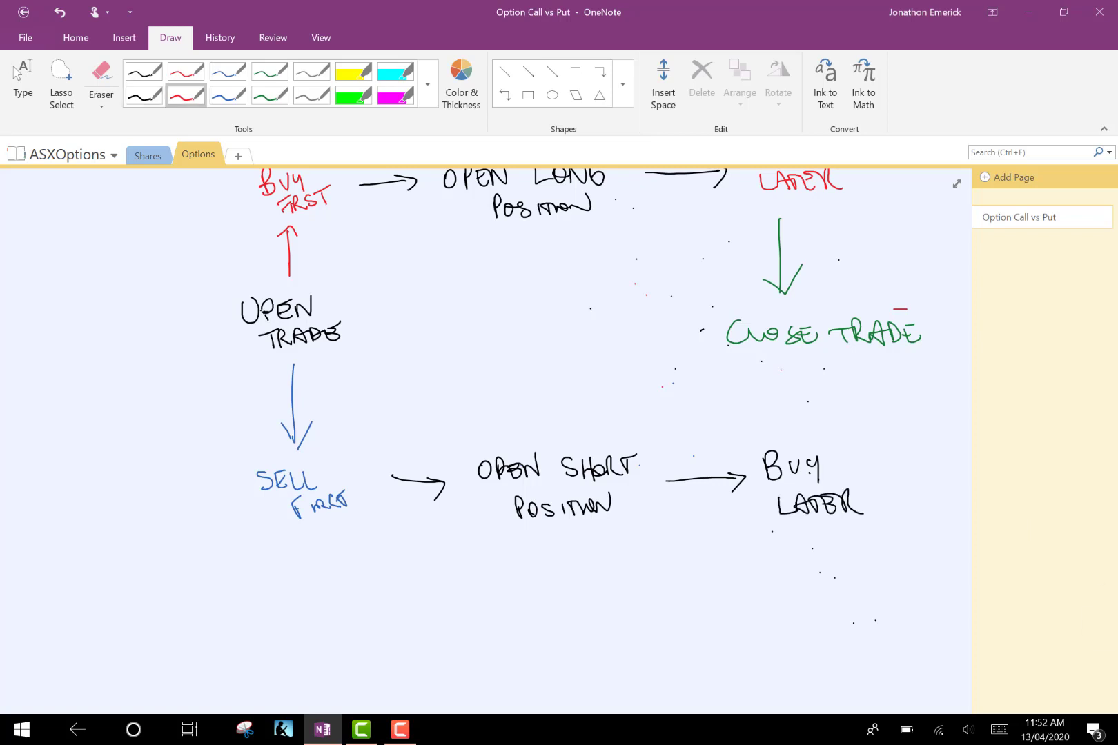
- Draw a red arrow pointing up from BUY LATER to CLOSE TRADE
{"action": "left_click_drag", "start_coordinate": [781, 371], "coordinate": [788, 450]}
{"action": "mouse_move", "coordinate": [768, 385]}
{"action": "left_mouse_down"}
{"action": "mouse_move", "coordinate": [776, 367]}
{"action": "mouse_move", "coordinate": [800, 381]}
{"action": "left_mouse_up"}
{"action": "left_click", "coordinate": [23, 83]}
{"action": "scroll", "coordinate": [483, 441], "scroll_direction": "up", "scroll_amount": 3}
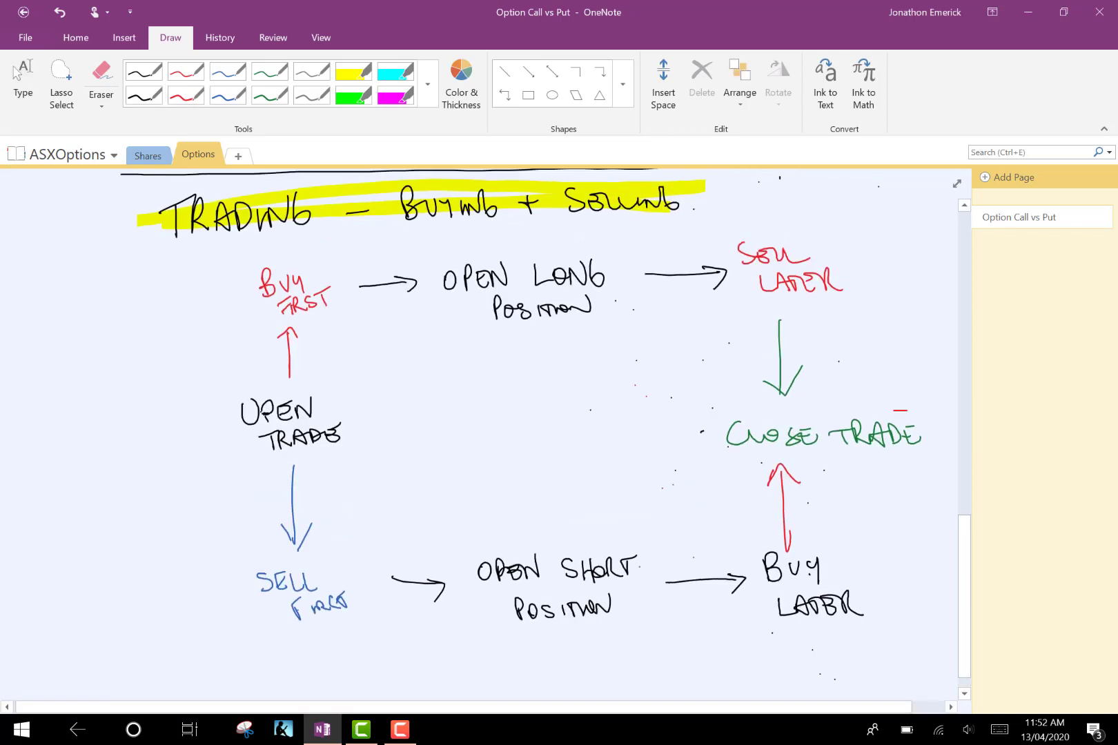
{"action": "left_click", "coordinate": [765, 490]}
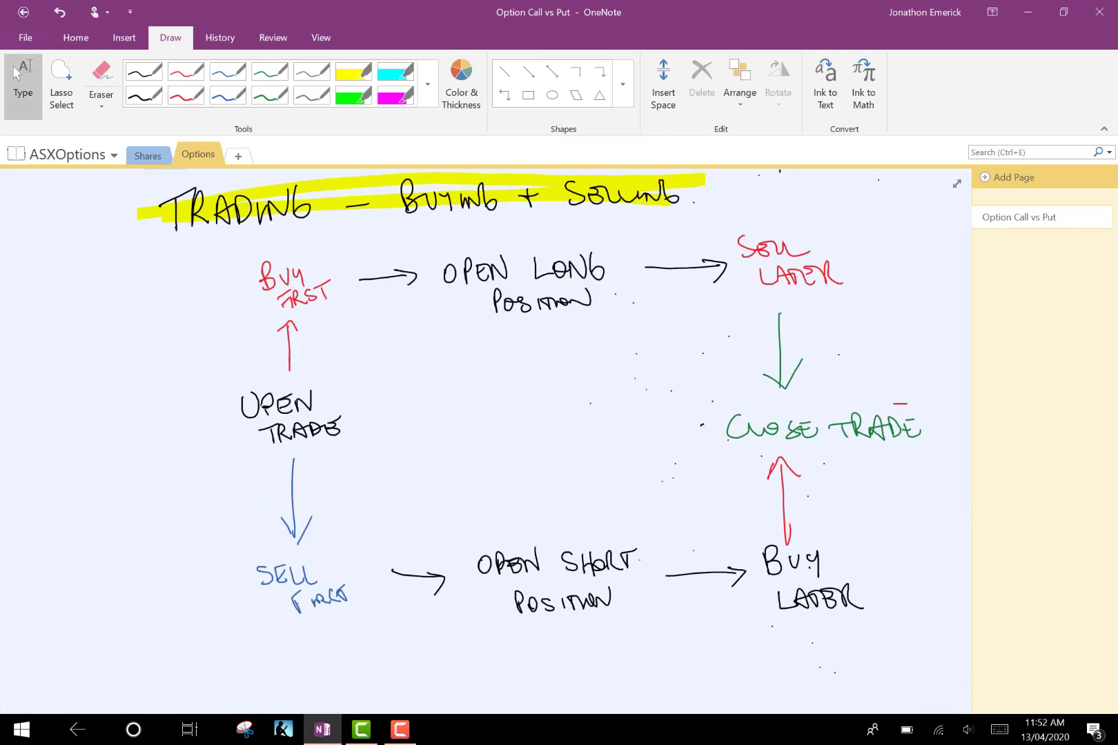
- Outline BUY FIRST with a yellow highlighter box and write a circled "1." in black beside it
{"action": "left_click", "coordinate": [353, 73]}
{"action": "mouse_move", "coordinate": [254, 253]}
{"action": "left_mouse_down"}
{"action": "mouse_move", "coordinate": [268, 335]}
{"action": "mouse_move", "coordinate": [260, 238]}
{"action": "mouse_move", "coordinate": [238, 238]}
{"action": "left_mouse_up"}
{"action": "left_click", "coordinate": [143, 97]}
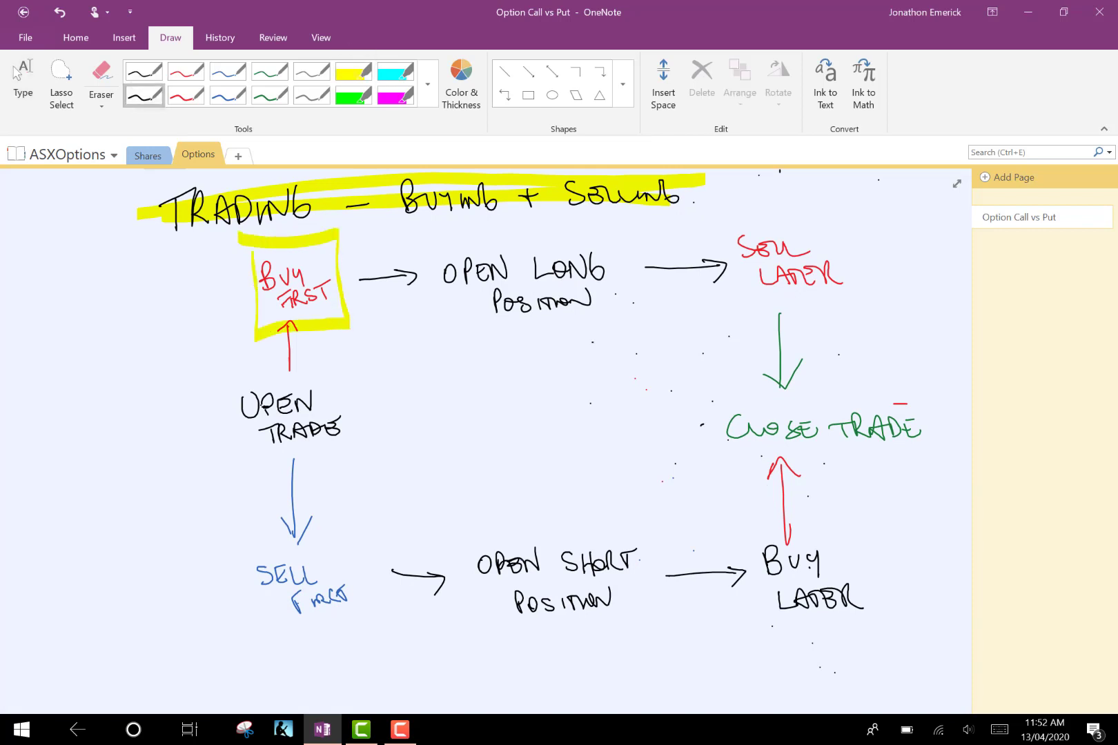
{"action": "left_click", "coordinate": [223, 299]}
{"action": "mouse_move", "coordinate": [212, 288]}
{"action": "left_mouse_down"}
{"action": "mouse_move", "coordinate": [213, 307]}
{"action": "mouse_move", "coordinate": [234, 276]}
{"action": "left_mouse_up"}
- Write a circled "2." in black beside SELL FIRST and highlight SELL FIRST in green
{"action": "left_click_drag", "start_coordinate": [502, 545], "coordinate": [529, 541]}
{"action": "left_click_drag", "start_coordinate": [202, 581], "coordinate": [219, 604]}
{"action": "mouse_move", "coordinate": [205, 545]}
{"action": "left_mouse_down"}
{"action": "mouse_move", "coordinate": [219, 629]}
{"action": "mouse_move", "coordinate": [190, 548]}
{"action": "left_mouse_up"}
{"action": "left_click", "coordinate": [225, 592]}
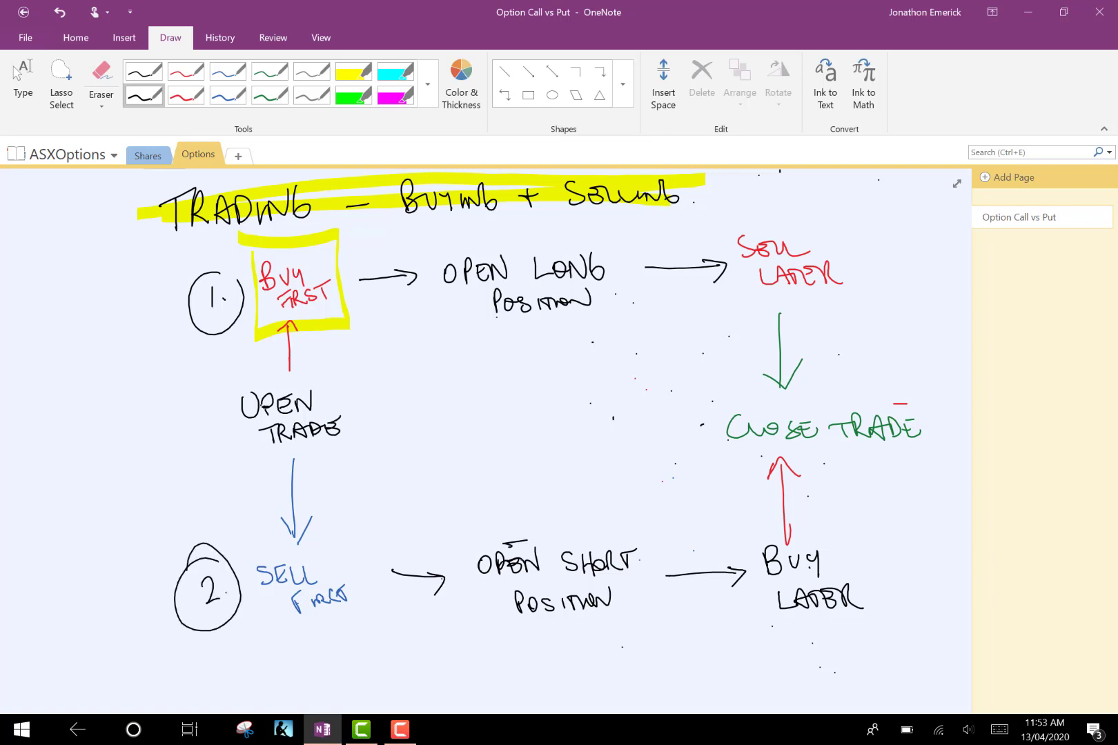
{"action": "left_click", "coordinate": [353, 95]}
{"action": "mouse_move", "coordinate": [256, 579]}
{"action": "left_mouse_down"}
{"action": "mouse_move", "coordinate": [297, 561]}
{"action": "mouse_move", "coordinate": [369, 582]}
{"action": "left_mouse_up"}
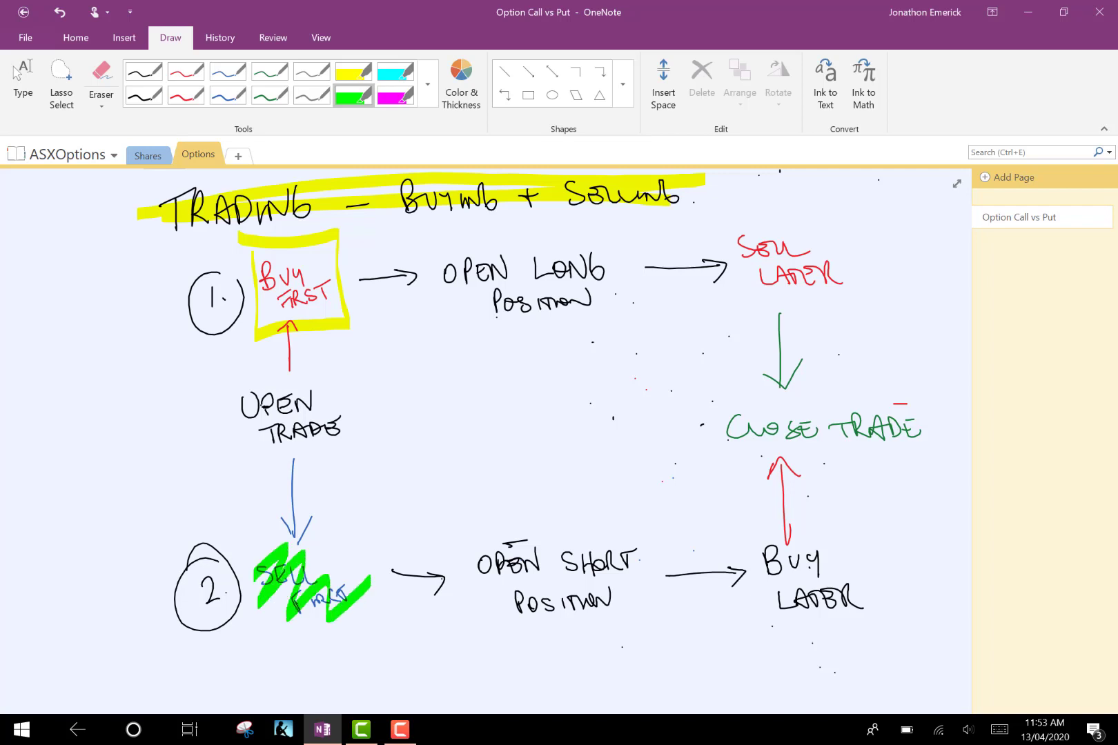
- Handwrite "BUY" and "SELL" side by side in black in the blank space below the diagram, and erase the stray line beneath them
{"action": "left_click", "coordinate": [23, 83]}
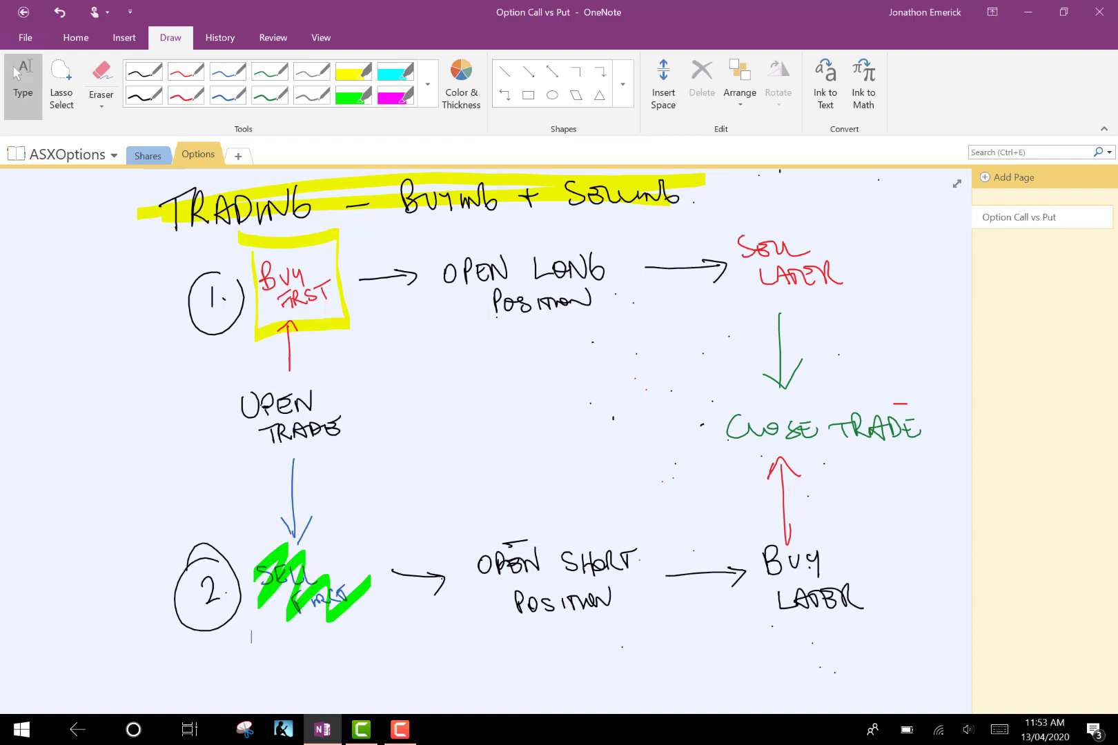
{"action": "scroll", "coordinate": [483, 442], "scroll_direction": "up", "scroll_amount": 10}
{"action": "scroll", "coordinate": [483, 442], "scroll_direction": "up", "scroll_amount": 4}
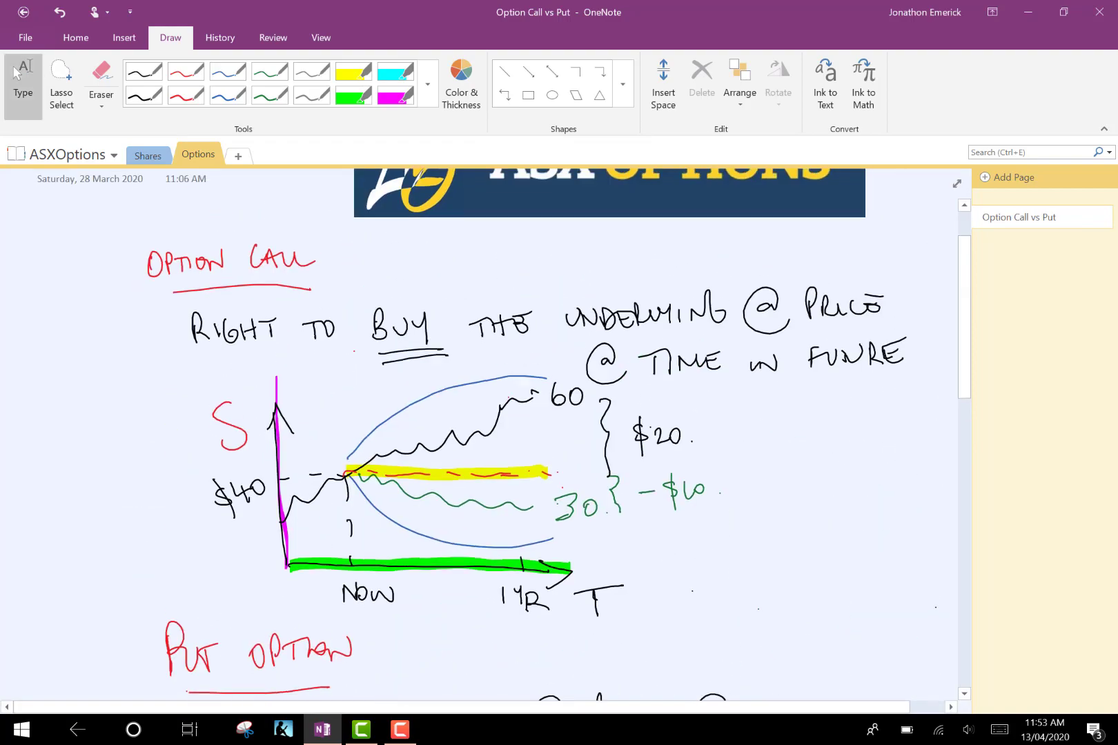
{"action": "scroll", "coordinate": [484, 442], "scroll_direction": "down", "scroll_amount": 5}
{"action": "scroll", "coordinate": [484, 442], "scroll_direction": "down", "scroll_amount": 15}
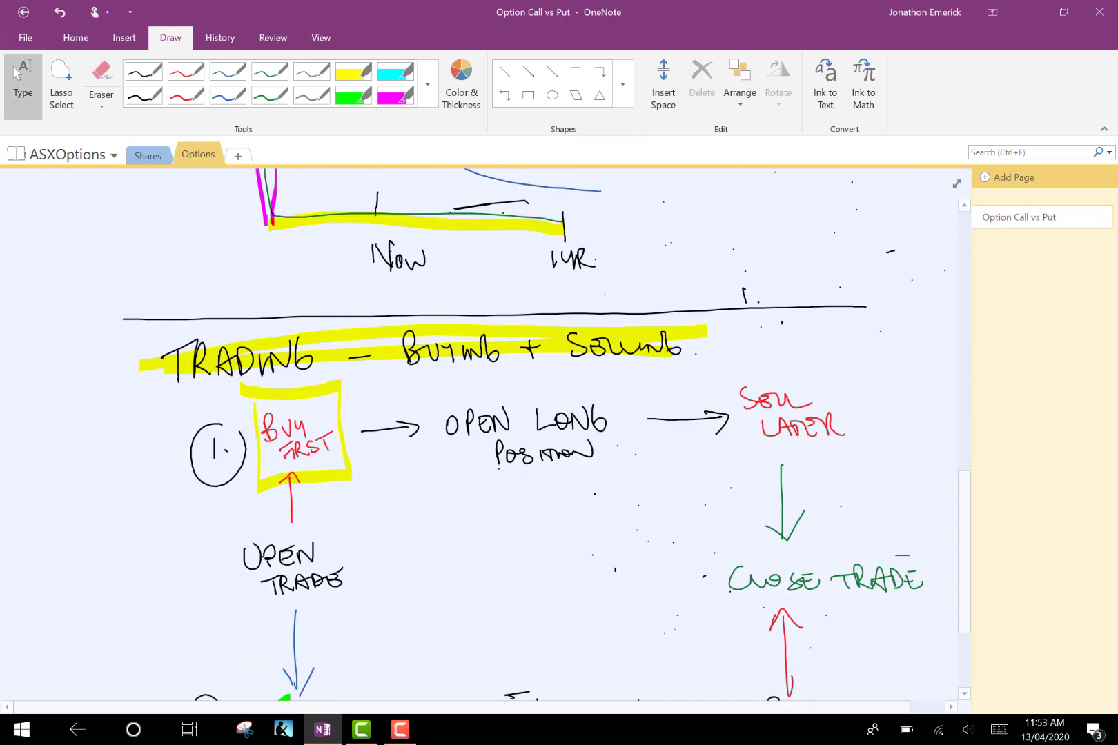
{"action": "scroll", "coordinate": [483, 441], "scroll_direction": "down", "scroll_amount": 1}
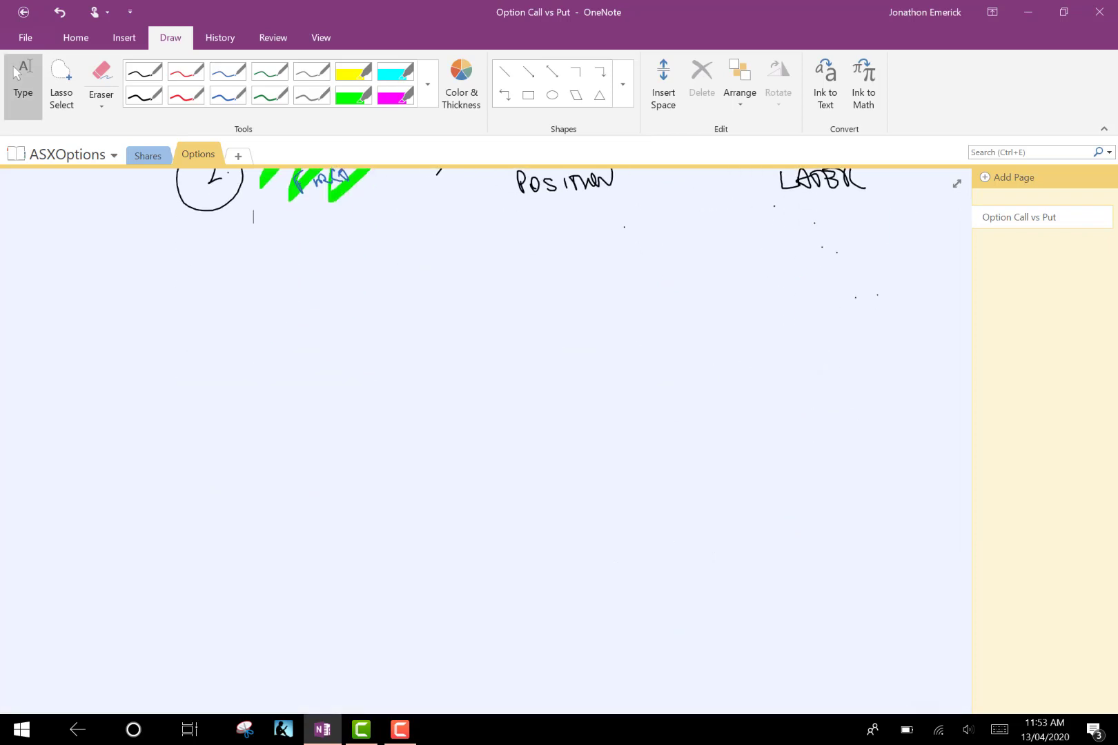
{"action": "left_click", "coordinate": [144, 95]}
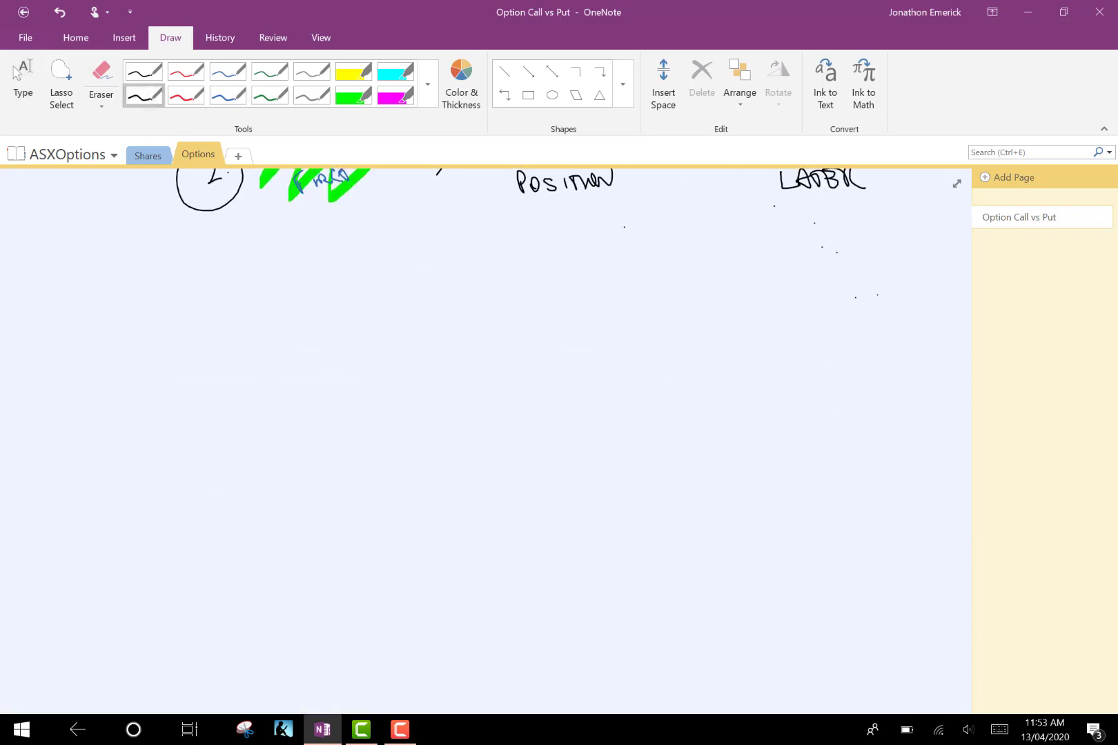
{"action": "left_click_drag", "start_coordinate": [578, 436], "coordinate": [674, 464]}
{"action": "mouse_move", "coordinate": [353, 319]}
{"action": "left_mouse_down"}
{"action": "mouse_move", "coordinate": [355, 345]}
{"action": "mouse_move", "coordinate": [394, 317]}
{"action": "mouse_move", "coordinate": [415, 352]}
{"action": "left_mouse_up"}
{"action": "mouse_move", "coordinate": [572, 311]}
{"action": "left_mouse_down"}
{"action": "mouse_move", "coordinate": [549, 338]}
{"action": "mouse_move", "coordinate": [584, 340]}
{"action": "mouse_move", "coordinate": [605, 315]}
{"action": "mouse_move", "coordinate": [621, 339]}
{"action": "left_mouse_up"}
{"action": "left_click_drag", "start_coordinate": [616, 313], "coordinate": [640, 339]}
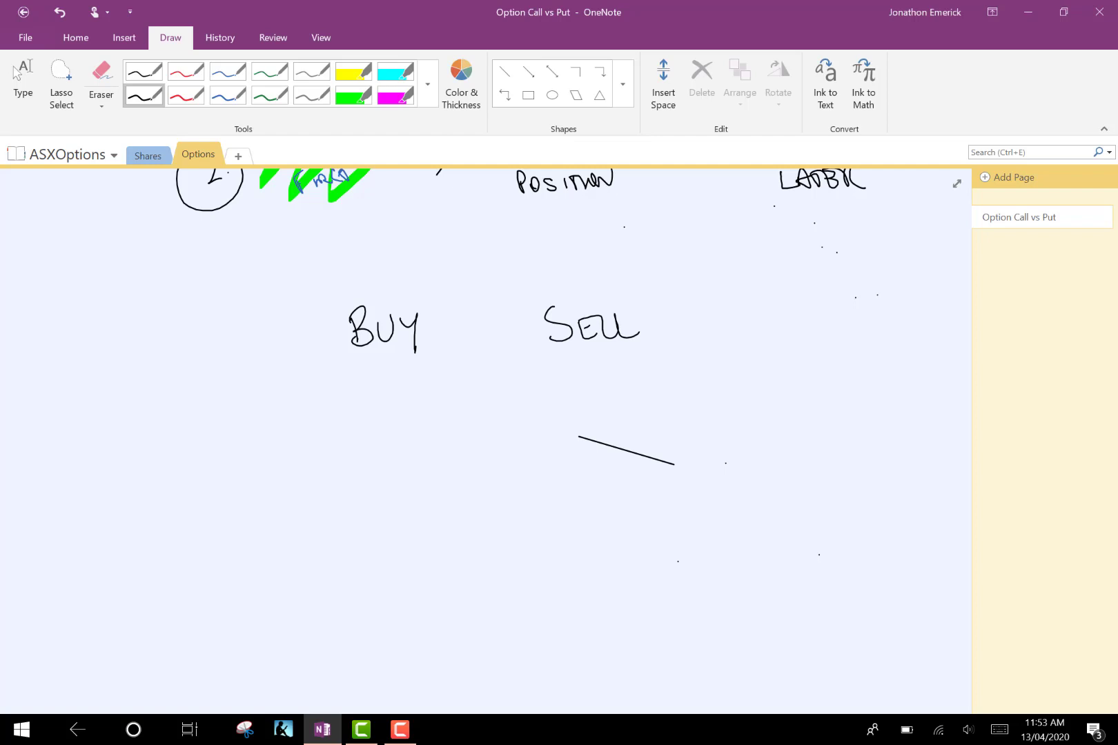
{"action": "left_click", "coordinate": [102, 87]}
{"action": "left_click_drag", "start_coordinate": [645, 452], "coordinate": [649, 470]}
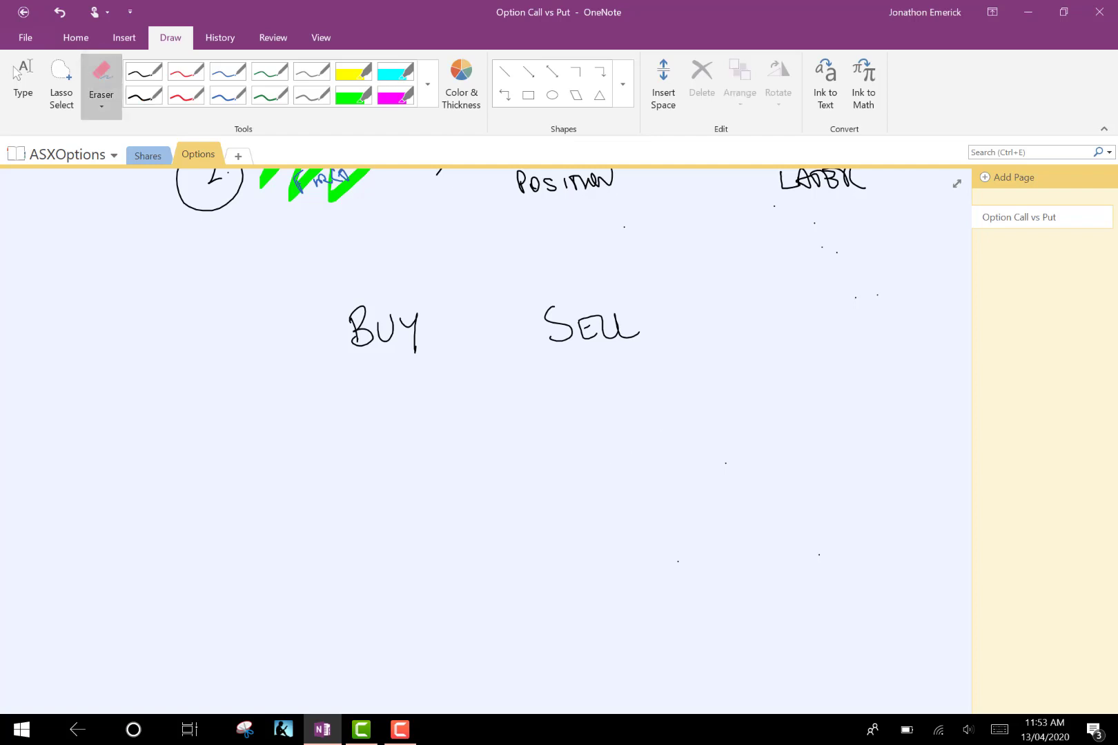
- Draw a red vertical line between BUY and SELL and a red horizontal line under both headings
{"action": "left_click", "coordinate": [187, 97]}
{"action": "left_click_drag", "start_coordinate": [470, 278], "coordinate": [494, 606]}
{"action": "left_click_drag", "start_coordinate": [256, 371], "coordinate": [692, 356]}
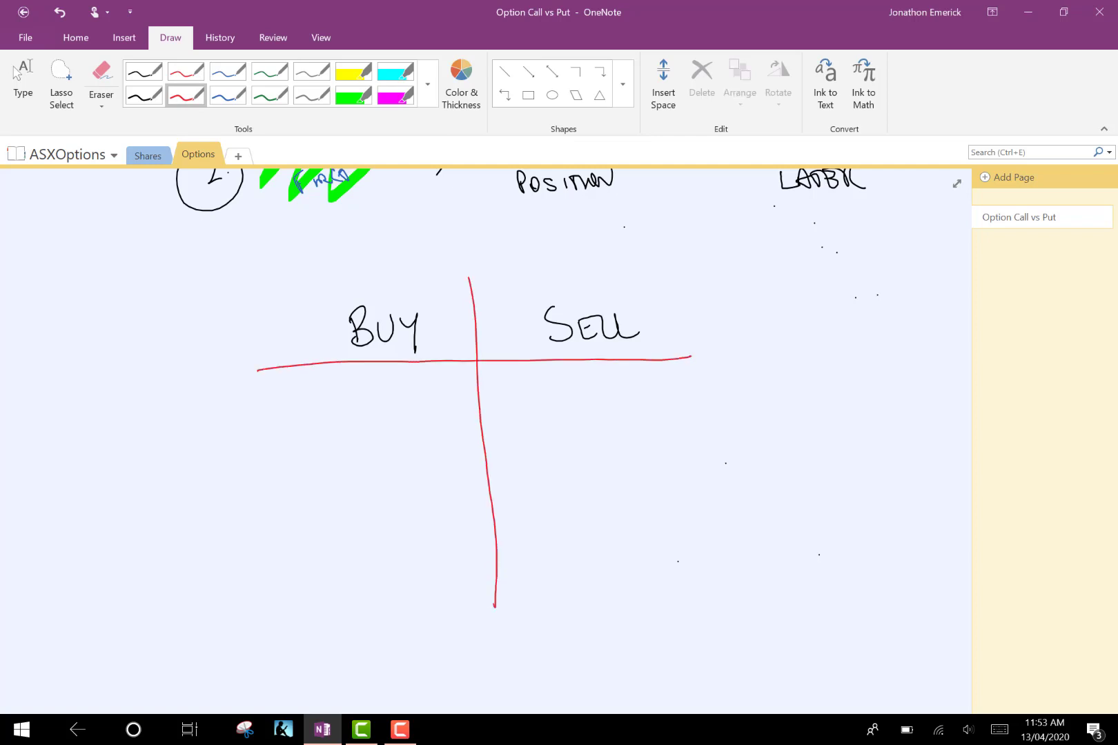
{"action": "left_click_drag", "start_coordinate": [184, 369], "coordinate": [284, 364]}
- Write "CALL" in black as a row label and separate it from the BUY column with a black vertical line
{"action": "left_click", "coordinate": [144, 96]}
{"action": "mouse_move", "coordinate": [185, 414]}
{"action": "left_mouse_down"}
{"action": "mouse_move", "coordinate": [186, 441]}
{"action": "mouse_move", "coordinate": [212, 422]}
{"action": "mouse_move", "coordinate": [240, 437]}
{"action": "left_mouse_up"}
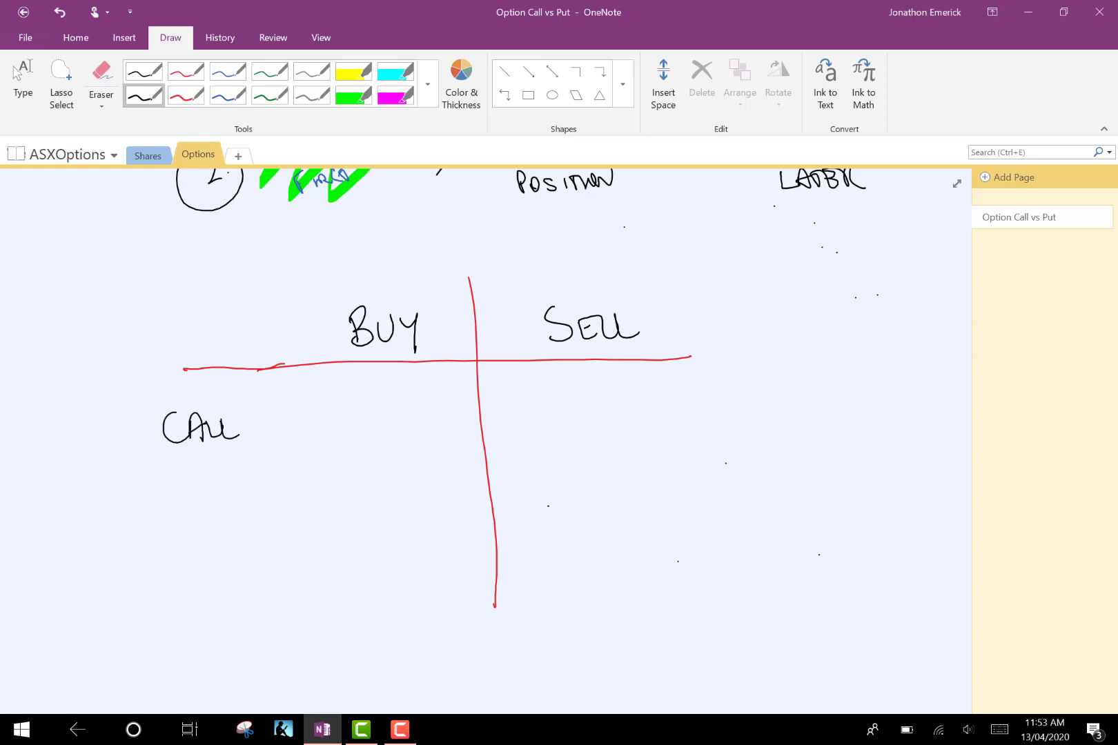
{"action": "left_click_drag", "start_coordinate": [270, 311], "coordinate": [269, 623]}
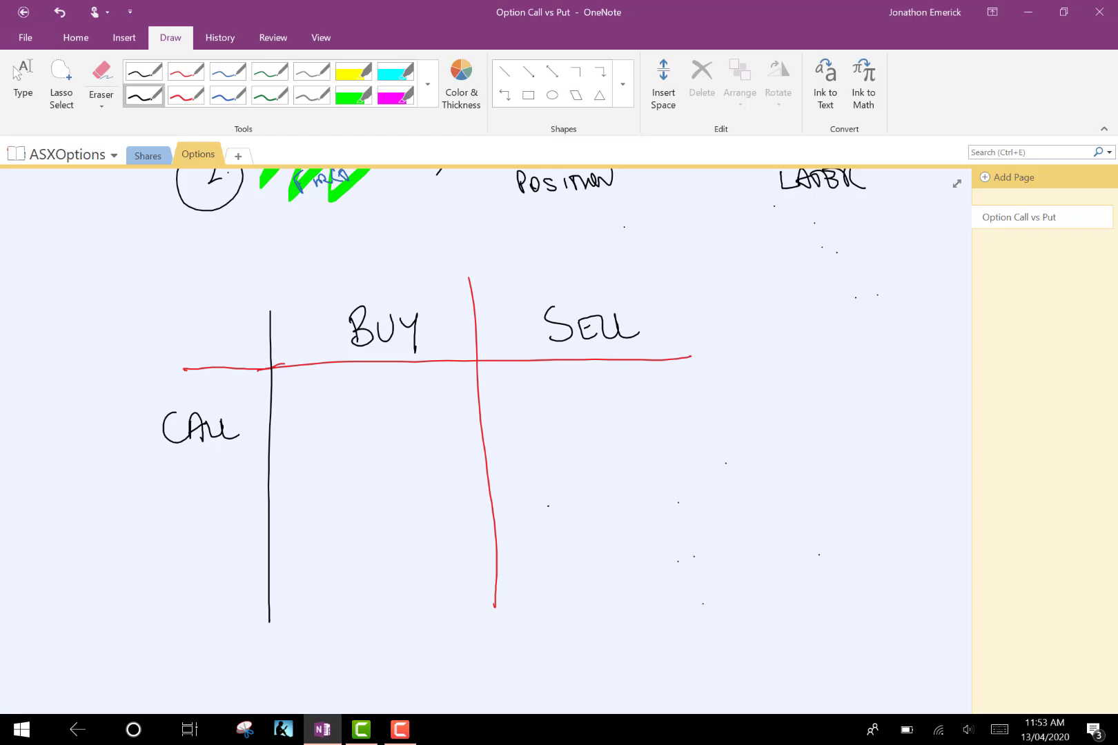
- Draw black graph axes in the CALL row under BUY and add red arrowheads and the red labels S and T
{"action": "mouse_move", "coordinate": [305, 385]}
{"action": "left_mouse_down"}
{"action": "mouse_move", "coordinate": [308, 475]}
{"action": "mouse_move", "coordinate": [360, 504]}
{"action": "mouse_move", "coordinate": [456, 503]}
{"action": "left_mouse_up"}
{"action": "left_click", "coordinate": [23, 83]}
{"action": "scroll", "coordinate": [483, 442], "scroll_direction": "up", "scroll_amount": 10}
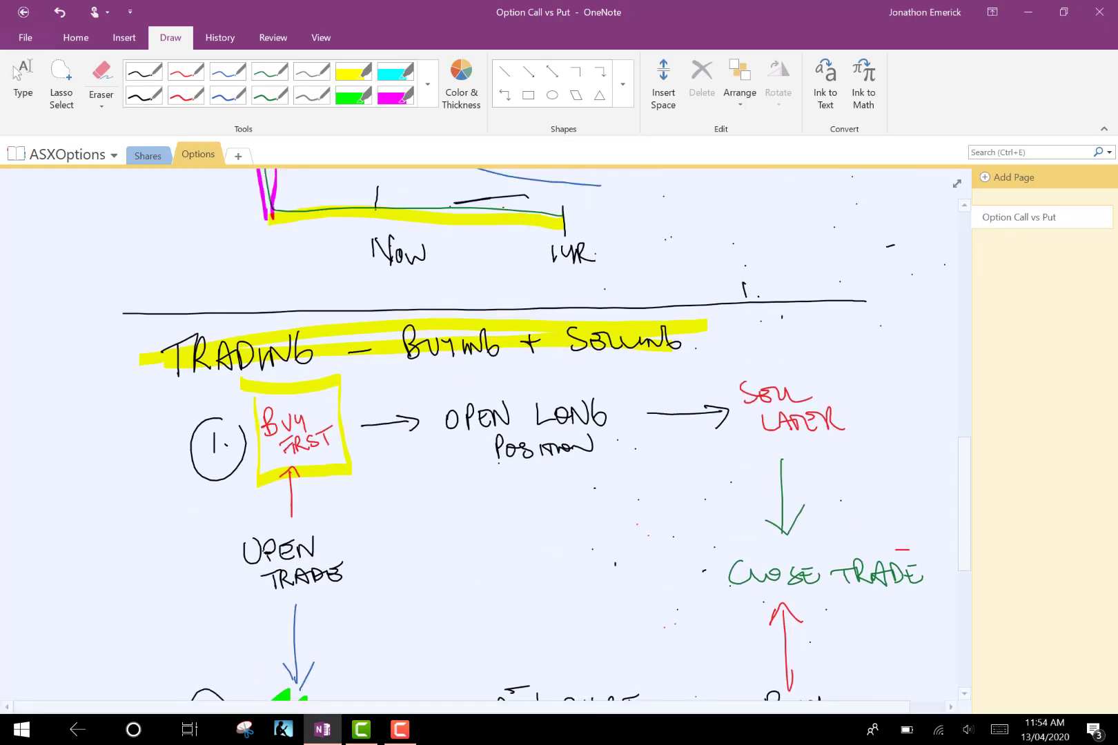
{"action": "scroll", "coordinate": [484, 441], "scroll_direction": "up", "scroll_amount": 5}
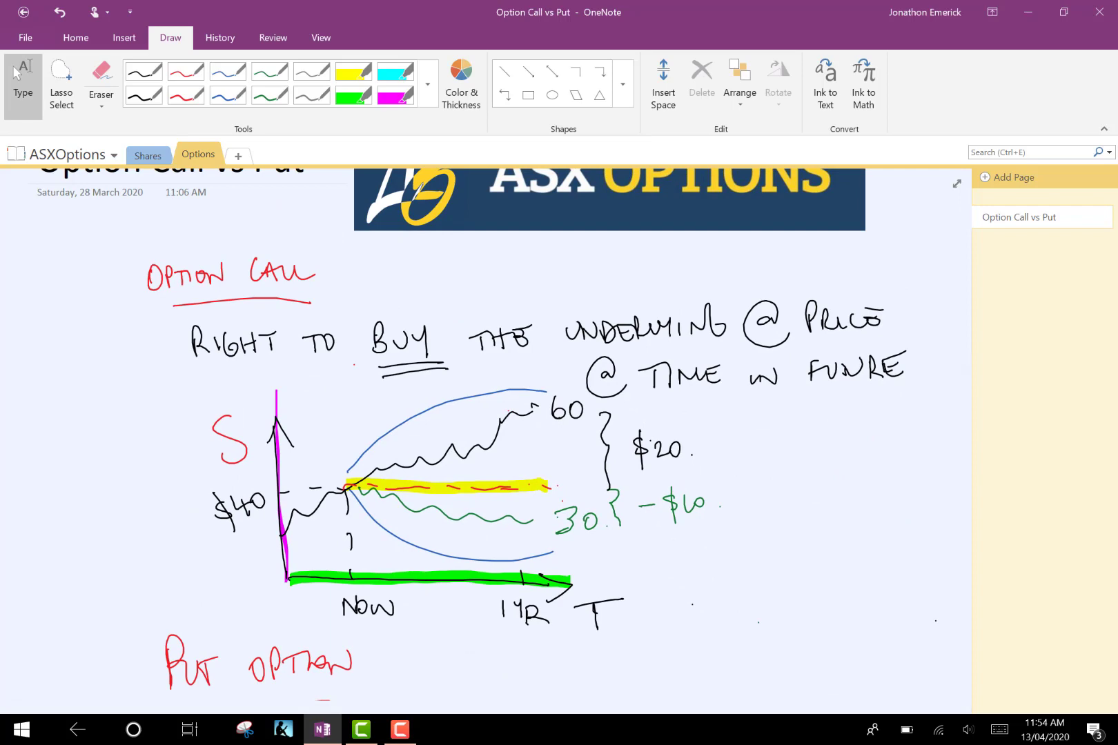
{"action": "scroll", "coordinate": [483, 441], "scroll_direction": "down", "scroll_amount": 15}
{"action": "scroll", "coordinate": [483, 442], "scroll_direction": "down", "scroll_amount": 5}
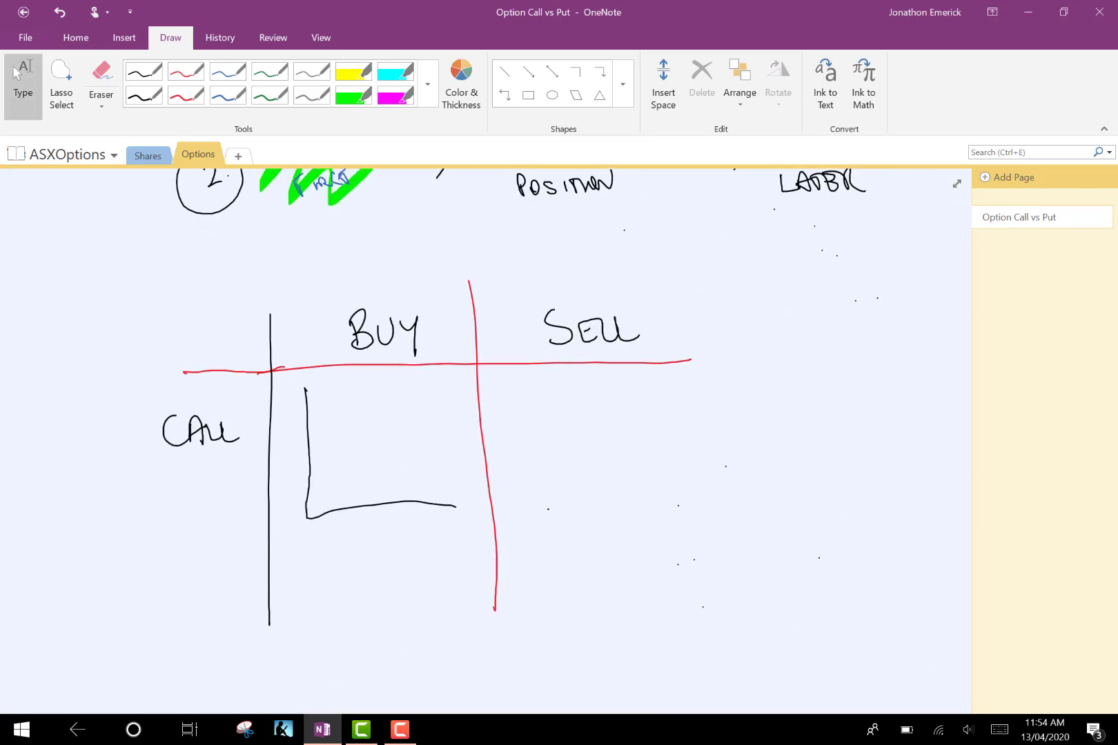
{"action": "left_click", "coordinate": [192, 96]}
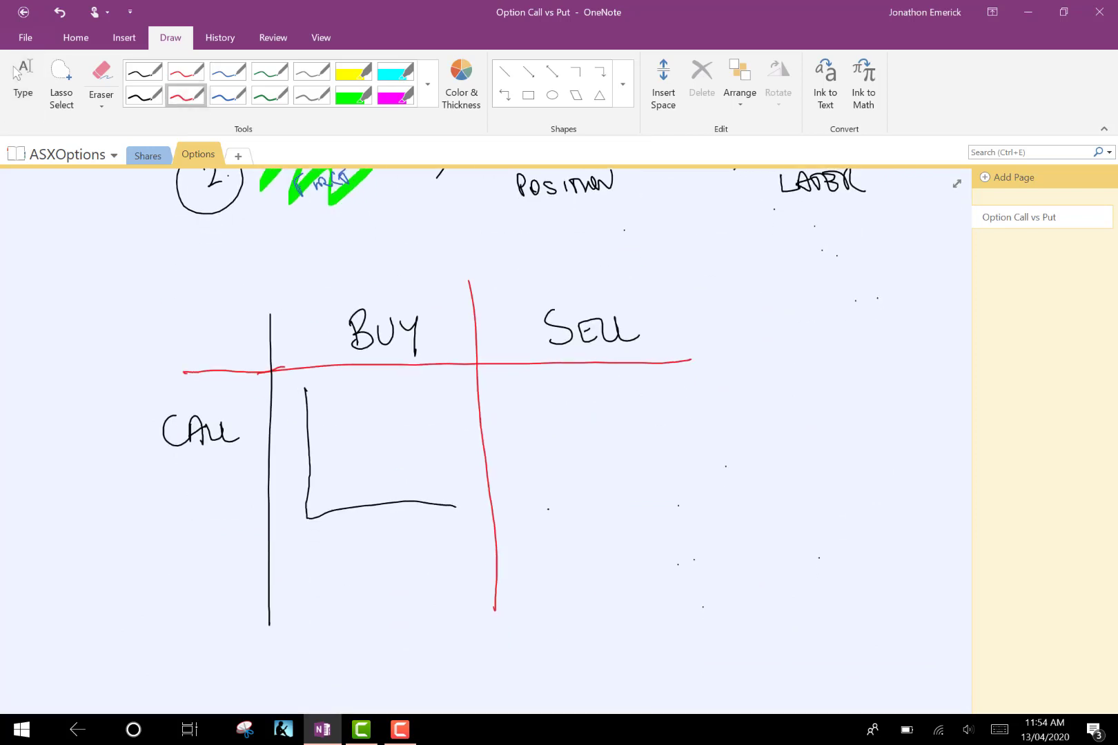
{"action": "left_click_drag", "start_coordinate": [294, 429], "coordinate": [279, 448]}
{"action": "left_click_drag", "start_coordinate": [301, 398], "coordinate": [309, 397]}
{"action": "mouse_move", "coordinate": [443, 502]}
{"action": "left_mouse_down"}
{"action": "mouse_move", "coordinate": [470, 530]}
{"action": "mouse_move", "coordinate": [481, 512]}
{"action": "left_mouse_up"}
- Sketch a rising red price line on the BUY CALL graph and draw a horizontal yellow highlighter line across it
{"action": "left_click_drag", "start_coordinate": [310, 473], "coordinate": [437, 392]}
{"action": "left_click", "coordinate": [353, 71]}
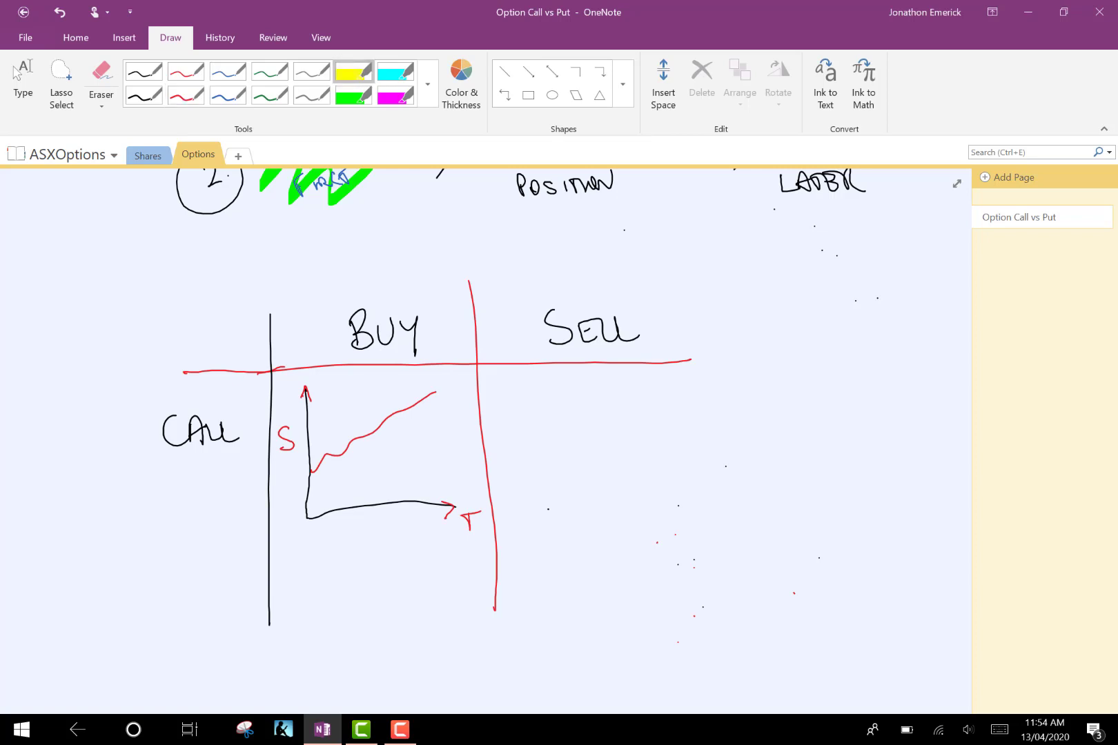
{"action": "left_click_drag", "start_coordinate": [312, 464], "coordinate": [460, 456]}
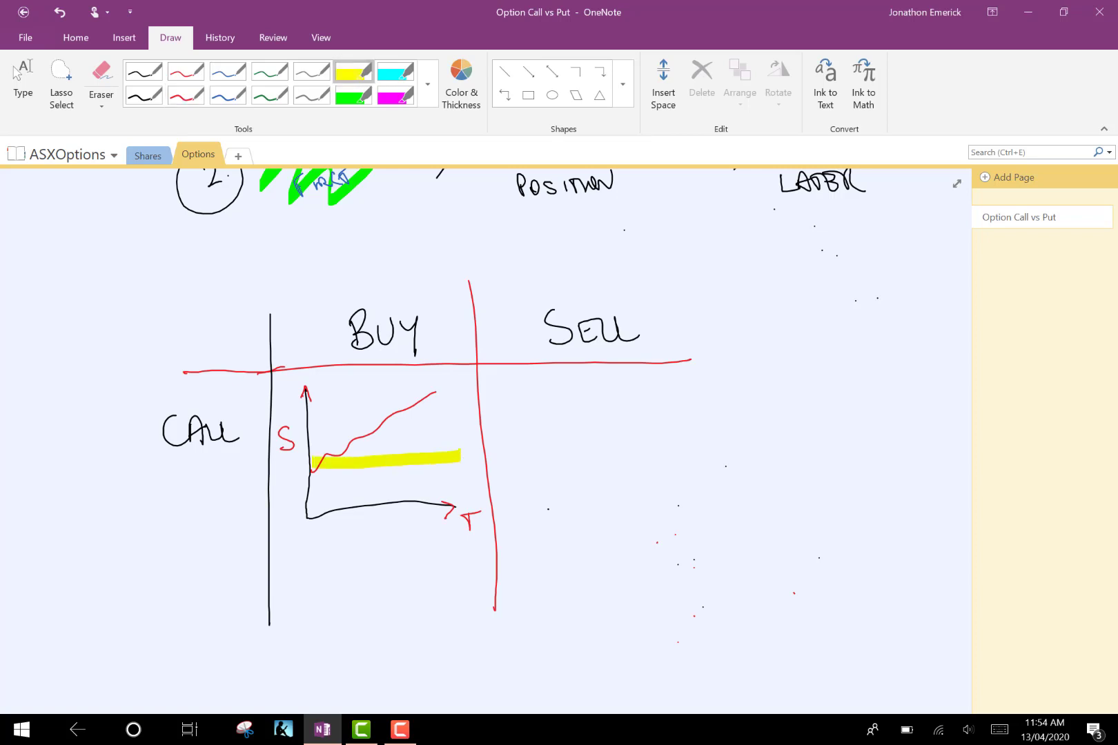
- Label the yellow line K in blue and draw a blue arrow pointing up from it toward the price line
{"action": "left_click", "coordinate": [228, 96]}
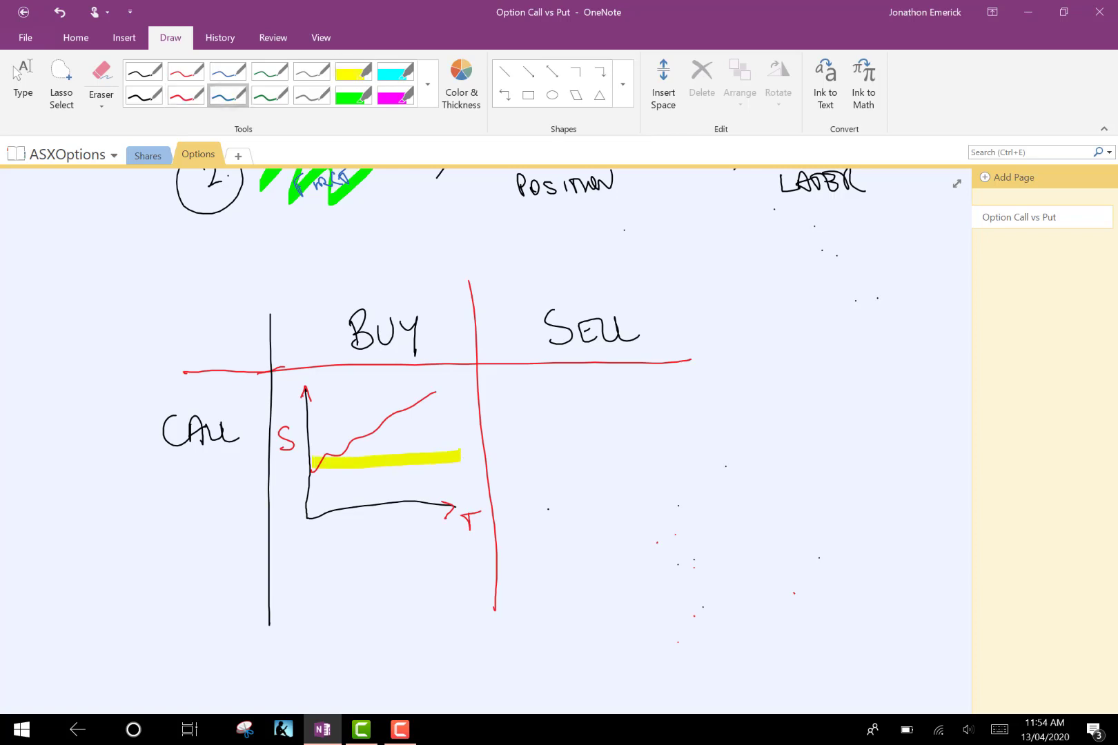
{"action": "left_click_drag", "start_coordinate": [814, 597], "coordinate": [814, 627]}
{"action": "left_click_drag", "start_coordinate": [461, 445], "coordinate": [464, 469]}
{"action": "mouse_move", "coordinate": [462, 456]}
{"action": "left_mouse_down"}
{"action": "mouse_move", "coordinate": [473, 445]}
{"action": "mouse_move", "coordinate": [477, 465]}
{"action": "left_mouse_up"}
{"action": "mouse_move", "coordinate": [436, 402]}
{"action": "left_mouse_down"}
{"action": "mouse_move", "coordinate": [437, 456]}
{"action": "mouse_move", "coordinate": [448, 414]}
{"action": "left_mouse_up"}
- Draw black arrowed graph axes in the CALL row under SELL and label them S and T in red
{"action": "left_click", "coordinate": [144, 95]}
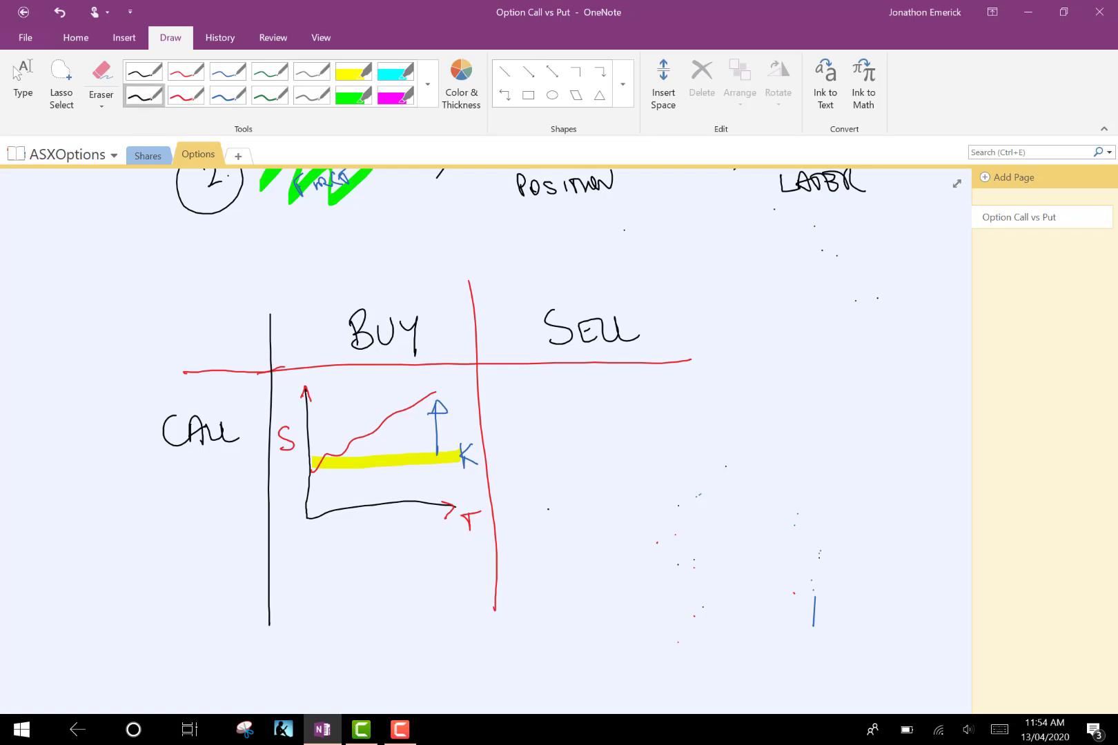
{"action": "mouse_move", "coordinate": [533, 377]}
{"action": "left_mouse_down"}
{"action": "mouse_move", "coordinate": [545, 510]}
{"action": "mouse_move", "coordinate": [735, 509]}
{"action": "mouse_move", "coordinate": [525, 387]}
{"action": "left_mouse_up"}
{"action": "left_click", "coordinate": [187, 95]}
{"action": "left_click_drag", "start_coordinate": [789, 460], "coordinate": [856, 481]}
{"action": "mouse_move", "coordinate": [514, 386]}
{"action": "left_mouse_down"}
{"action": "mouse_move", "coordinate": [515, 400]}
{"action": "mouse_move", "coordinate": [494, 404]}
{"action": "left_mouse_up"}
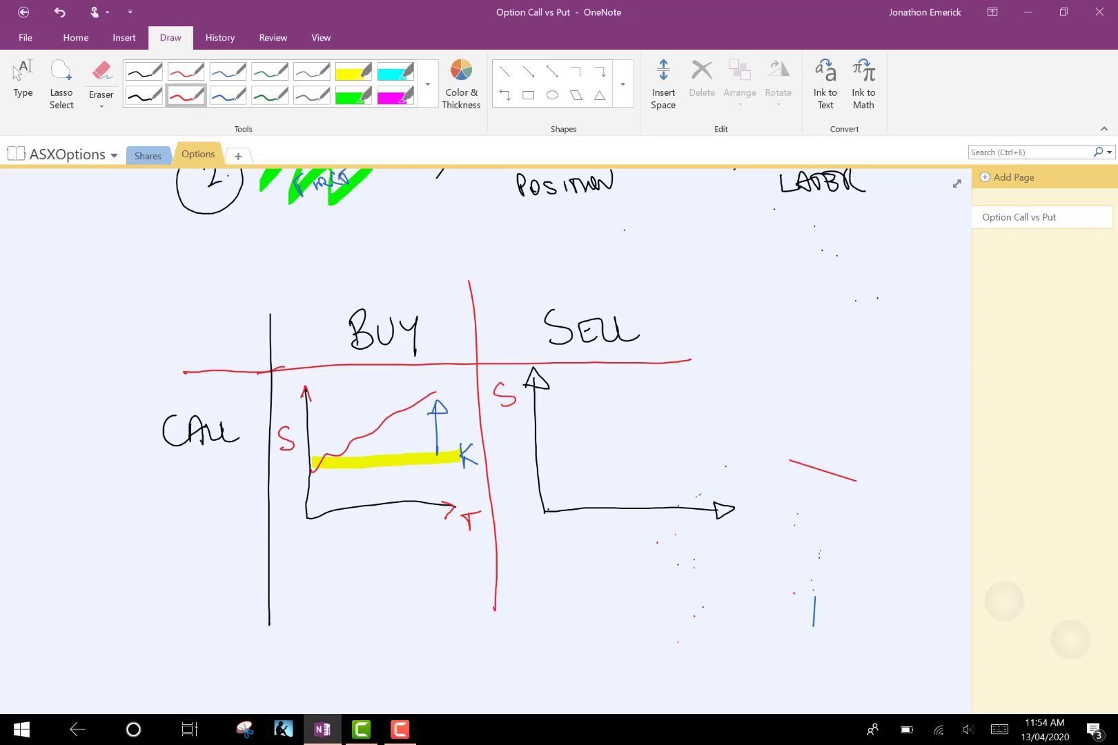
{"action": "left_click_drag", "start_coordinate": [738, 526], "coordinate": [741, 548]}
{"action": "left_click_drag", "start_coordinate": [728, 531], "coordinate": [752, 521]}
- Erase the stray red and blue strokes beside the table and redraw the SELL graph's axis lines in black
{"action": "left_click", "coordinate": [228, 97]}
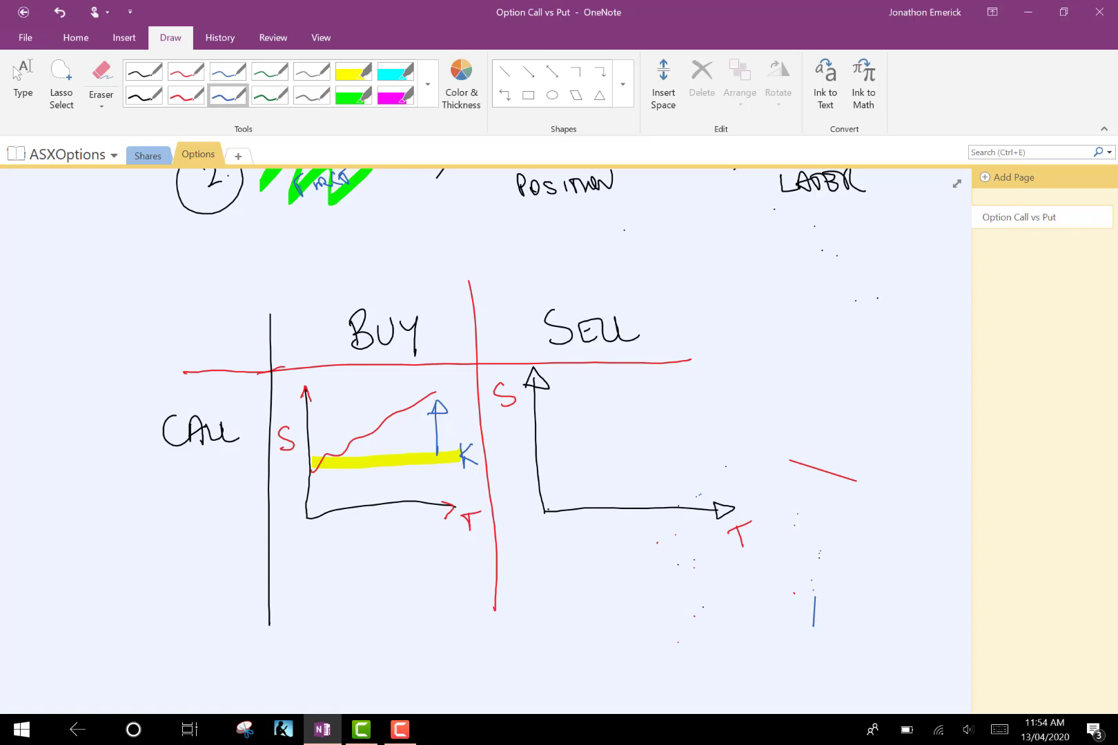
{"action": "left_click", "coordinate": [102, 83]}
{"action": "left_click", "coordinate": [823, 470]}
{"action": "left_click", "coordinate": [815, 612]}
{"action": "left_click_drag", "start_coordinate": [694, 617], "coordinate": [673, 509]}
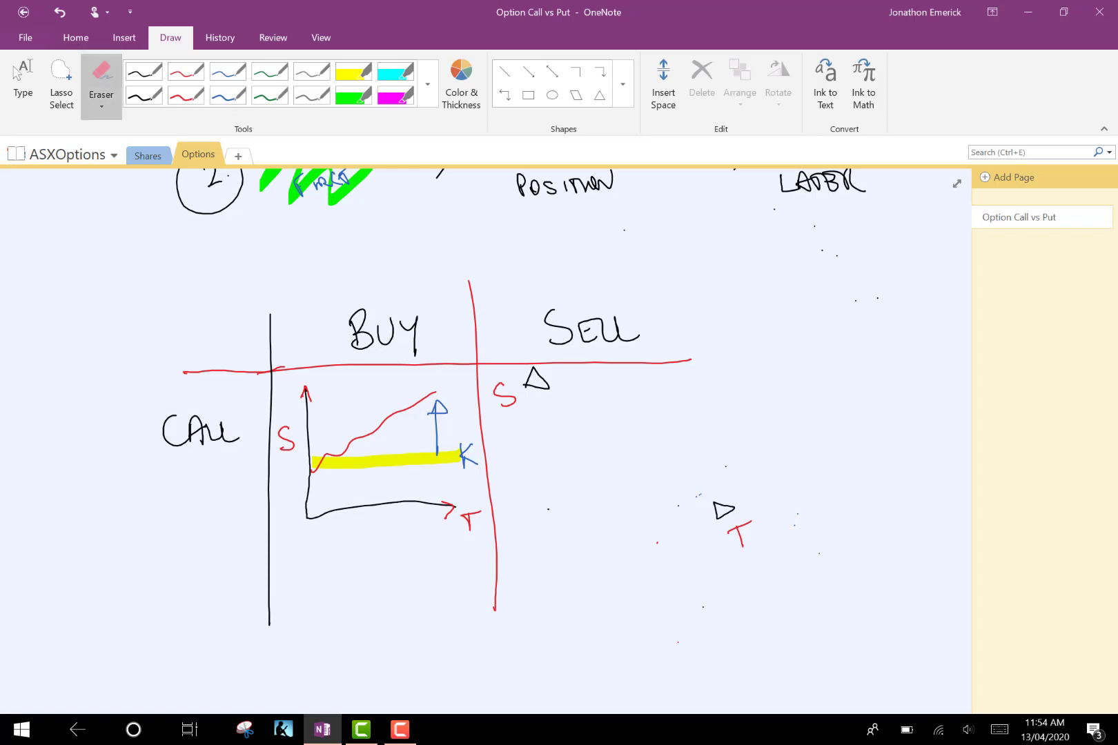
{"action": "left_click", "coordinate": [144, 95]}
{"action": "mouse_move", "coordinate": [537, 388]}
{"action": "left_mouse_down"}
{"action": "mouse_move", "coordinate": [544, 505]}
{"action": "mouse_move", "coordinate": [731, 511]}
{"action": "left_mouse_up"}
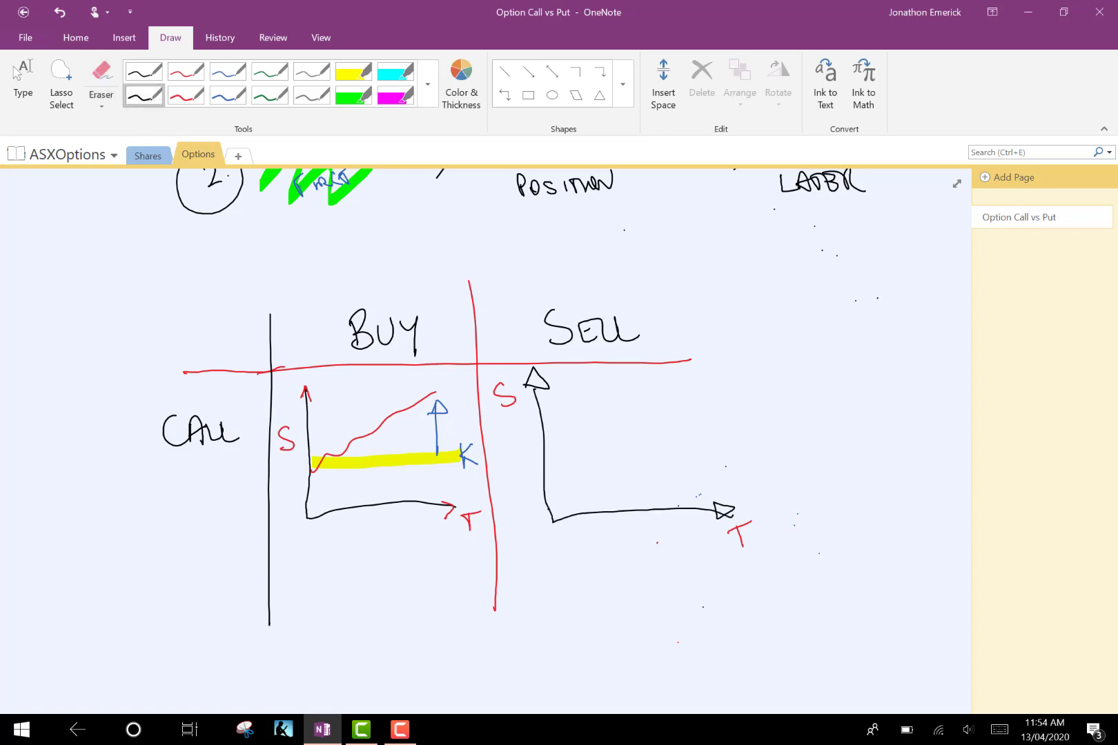
- Draw a horizontal yellow highlighter line across the SELL CALL graph and a rising red price line above it
{"action": "left_click", "coordinate": [353, 71]}
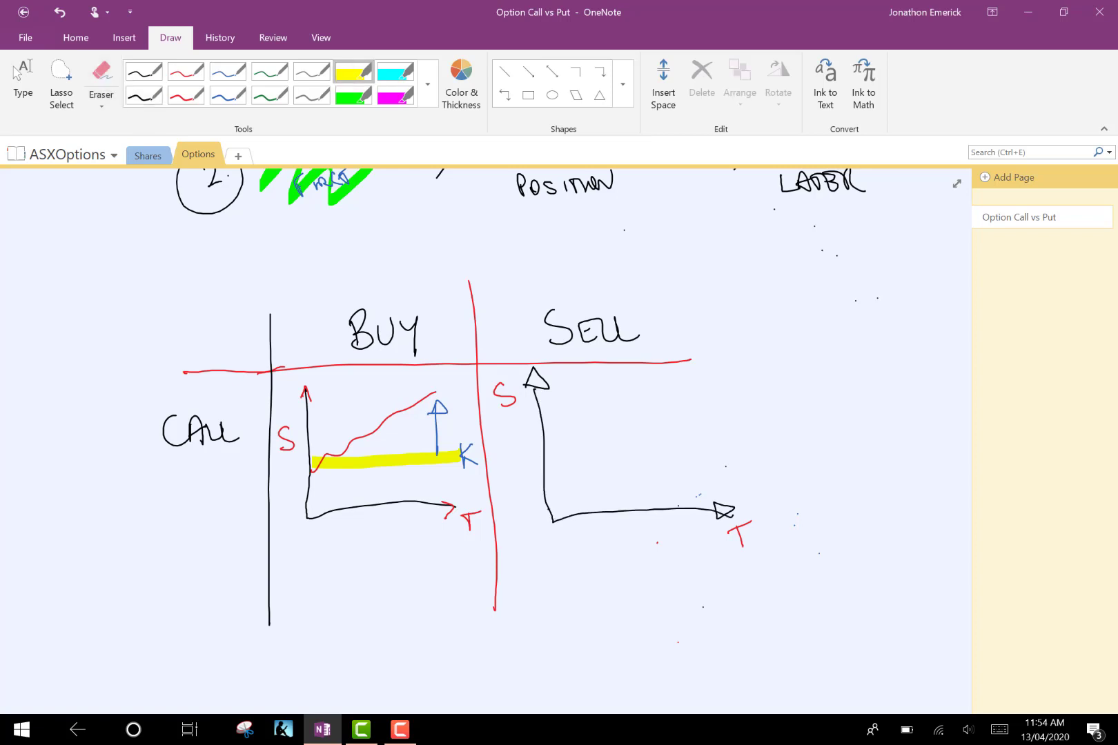
{"action": "left_click_drag", "start_coordinate": [539, 468], "coordinate": [724, 472]}
{"action": "left_click", "coordinate": [186, 96]}
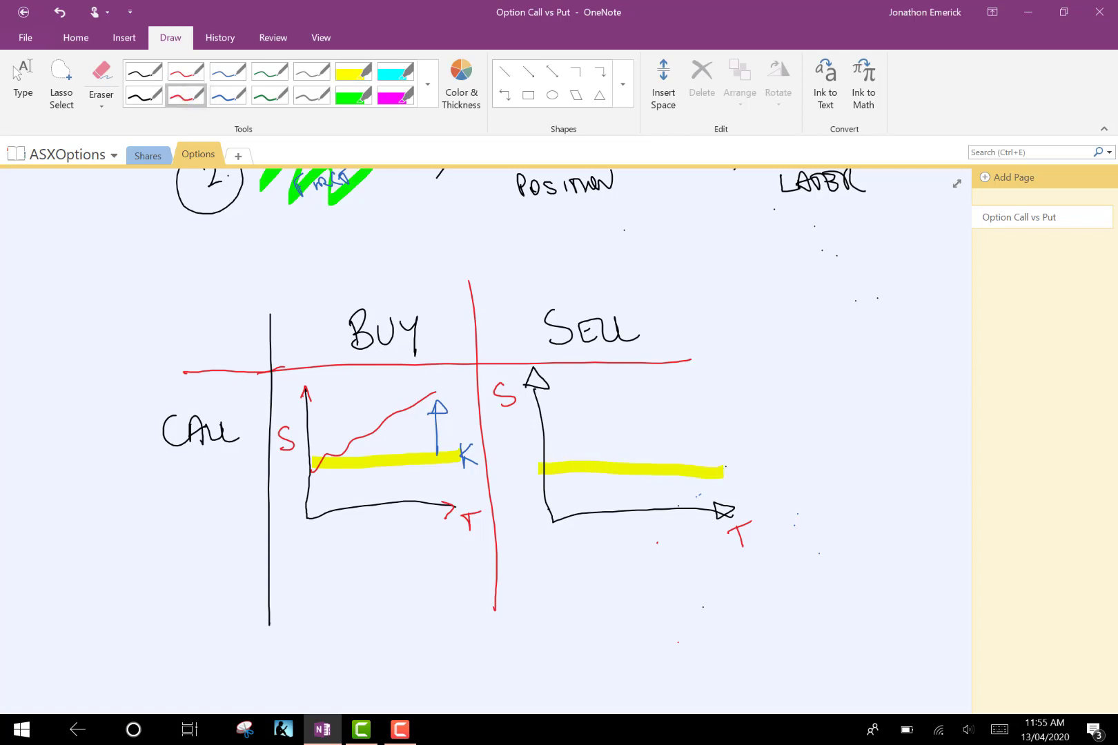
{"action": "mouse_move", "coordinate": [548, 459]}
{"action": "left_mouse_down"}
{"action": "mouse_move", "coordinate": [692, 383]}
{"action": "mouse_move", "coordinate": [695, 471]}
{"action": "left_mouse_up"}
- Draw a blue upward arrow on the SELL CALL graph, label the yellow line K and circle the red line's end in blue
{"action": "left_click", "coordinate": [228, 96]}
{"action": "mouse_move", "coordinate": [688, 419]}
{"action": "left_mouse_down"}
{"action": "mouse_move", "coordinate": [696, 400]}
{"action": "mouse_move", "coordinate": [708, 411]}
{"action": "left_mouse_up"}
{"action": "mouse_move", "coordinate": [726, 461]}
{"action": "left_mouse_down"}
{"action": "mouse_move", "coordinate": [727, 480]}
{"action": "mouse_move", "coordinate": [750, 478]}
{"action": "left_mouse_up"}
{"action": "left_click_drag", "start_coordinate": [697, 379], "coordinate": [698, 380]}
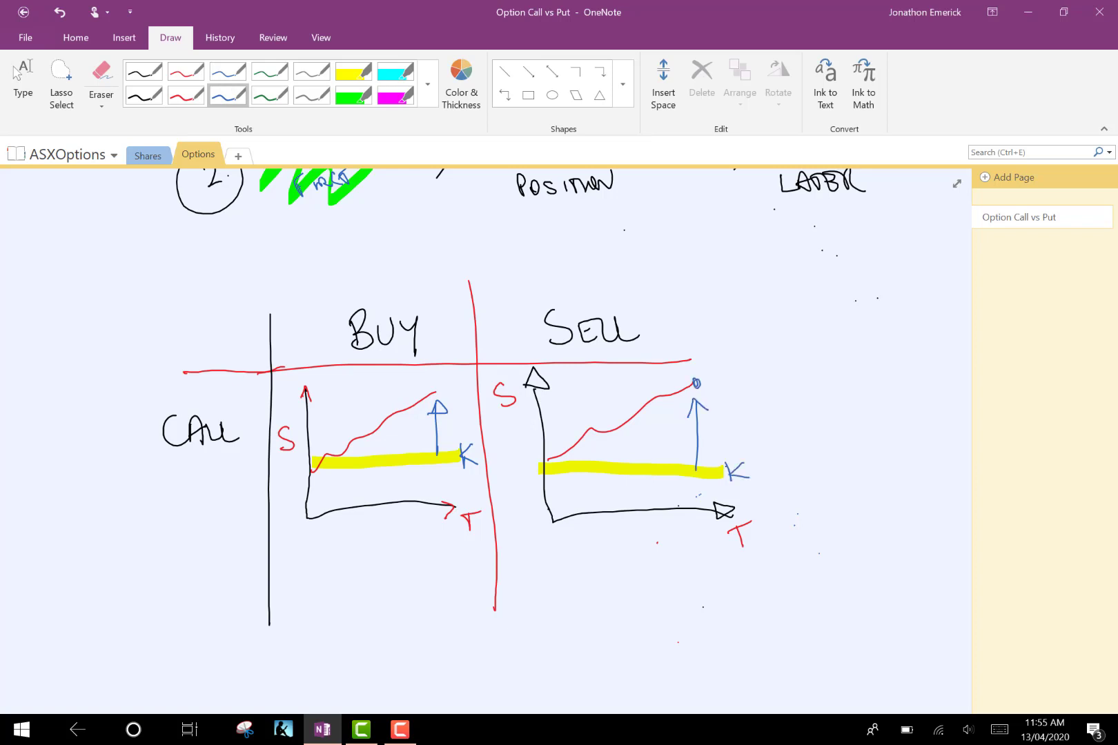
- Write S−K and 40 in blue beside the SELL CALL graph and erase the extra blue marks above them
{"action": "mouse_move", "coordinate": [762, 408]}
{"action": "left_mouse_down"}
{"action": "mouse_move", "coordinate": [747, 411]}
{"action": "mouse_move", "coordinate": [745, 427]}
{"action": "mouse_move", "coordinate": [790, 417]}
{"action": "mouse_move", "coordinate": [803, 434]}
{"action": "left_mouse_up"}
{"action": "mouse_move", "coordinate": [819, 408]}
{"action": "left_mouse_down"}
{"action": "mouse_move", "coordinate": [802, 425]}
{"action": "mouse_move", "coordinate": [825, 433]}
{"action": "mouse_move", "coordinate": [783, 488]}
{"action": "left_mouse_up"}
{"action": "mouse_move", "coordinate": [803, 461]}
{"action": "left_mouse_down"}
{"action": "mouse_move", "coordinate": [798, 480]}
{"action": "mouse_move", "coordinate": [803, 461]}
{"action": "left_mouse_up"}
{"action": "mouse_move", "coordinate": [759, 359]}
{"action": "left_mouse_down"}
{"action": "mouse_move", "coordinate": [771, 384]}
{"action": "mouse_move", "coordinate": [802, 381]}
{"action": "left_mouse_up"}
{"action": "left_click", "coordinate": [101, 83]}
{"action": "left_click", "coordinate": [790, 369]}
{"action": "left_click_drag", "start_coordinate": [779, 377], "coordinate": [780, 379]}
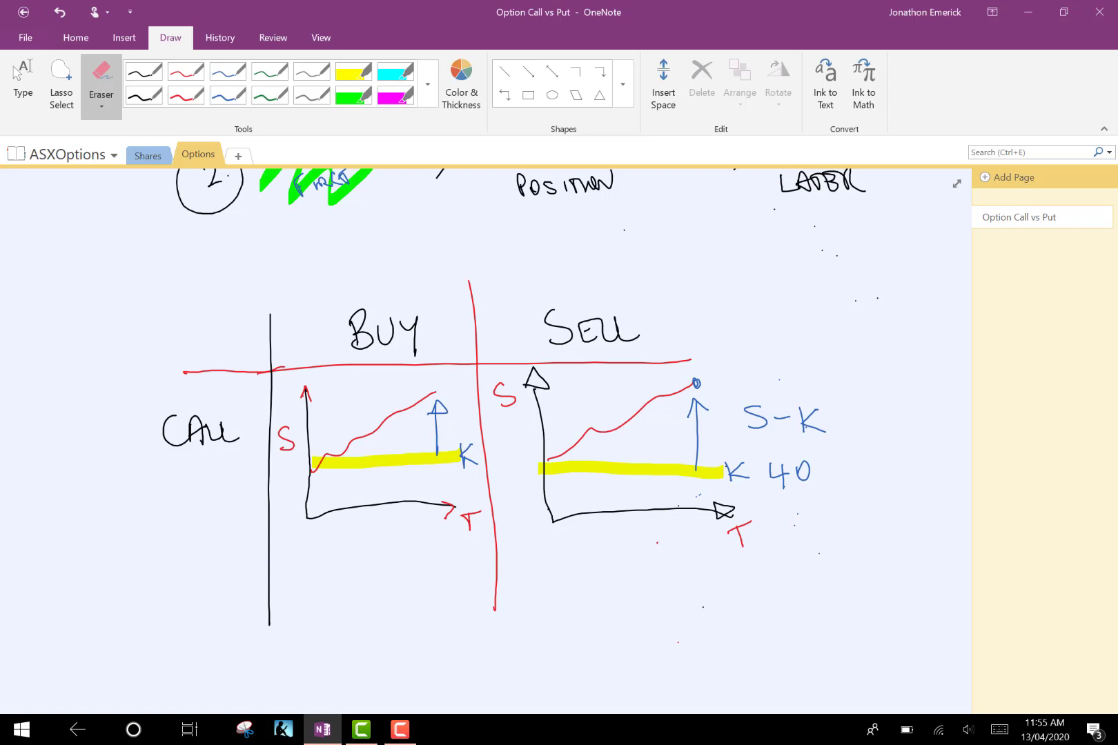
- Draw a black horizontal divider beneath the CALL row and label the new row PUT in black
{"action": "left_click", "coordinate": [15, 73]}
{"action": "scroll", "coordinate": [486, 442], "scroll_direction": "down", "scroll_amount": 3}
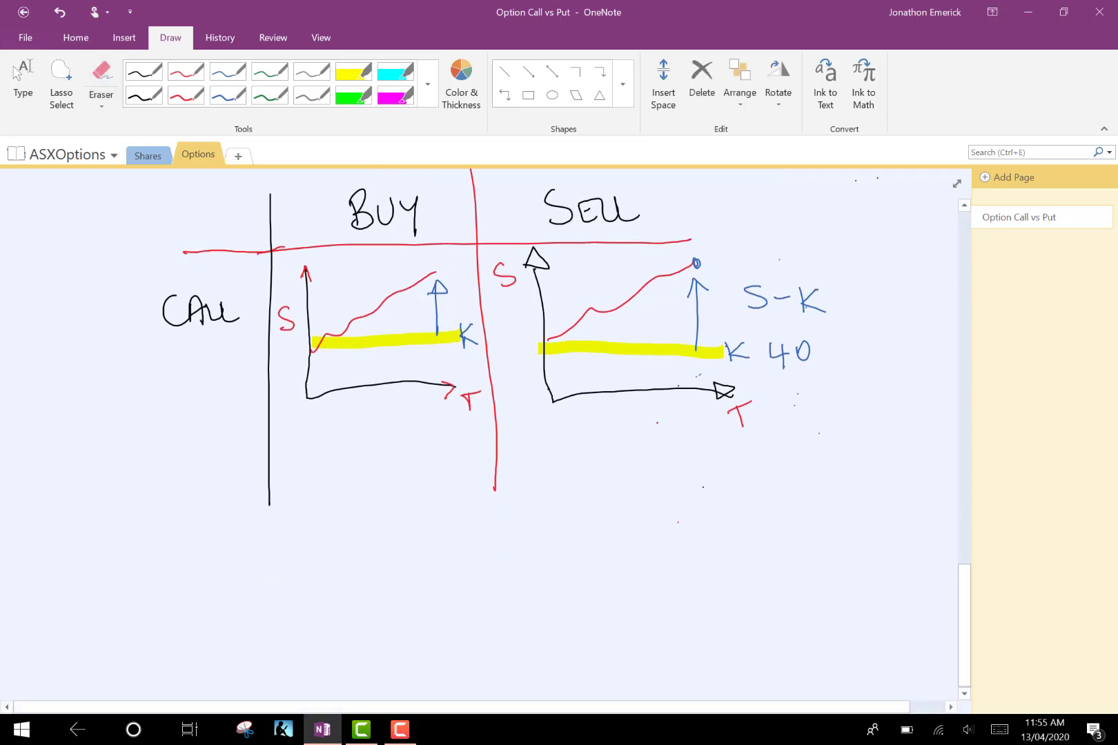
{"action": "left_click", "coordinate": [144, 96]}
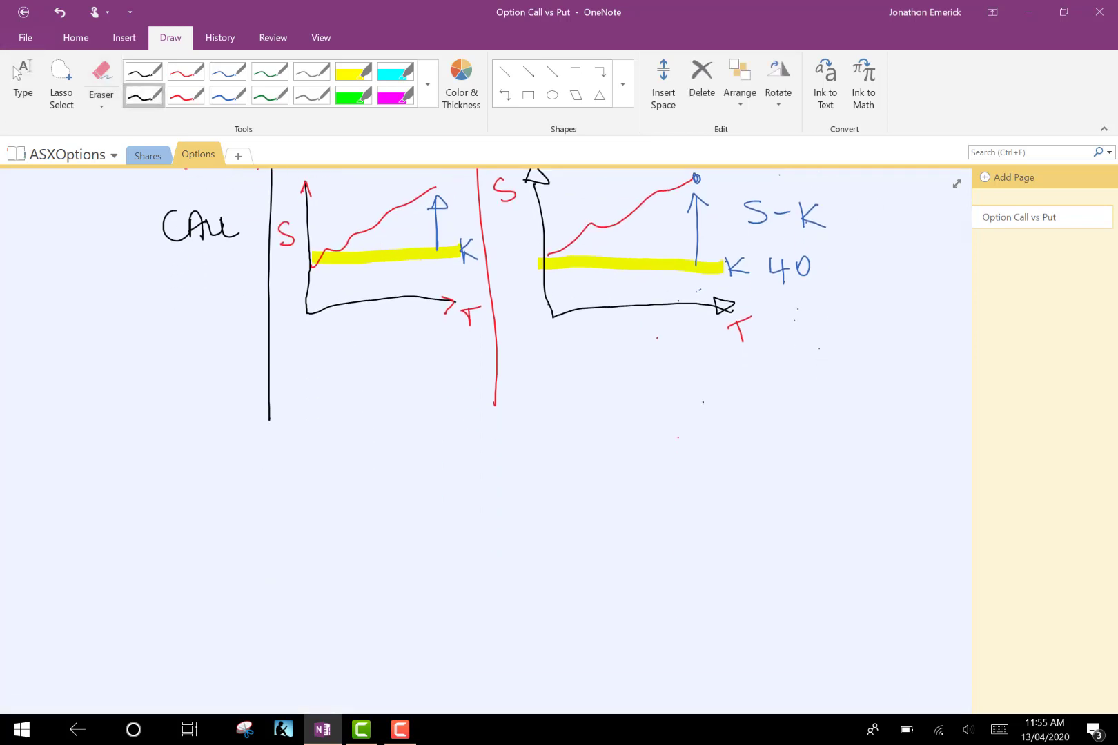
{"action": "mouse_move", "coordinate": [147, 361]}
{"action": "left_mouse_down"}
{"action": "mouse_move", "coordinate": [445, 370]}
{"action": "mouse_move", "coordinate": [854, 360]}
{"action": "left_mouse_up"}
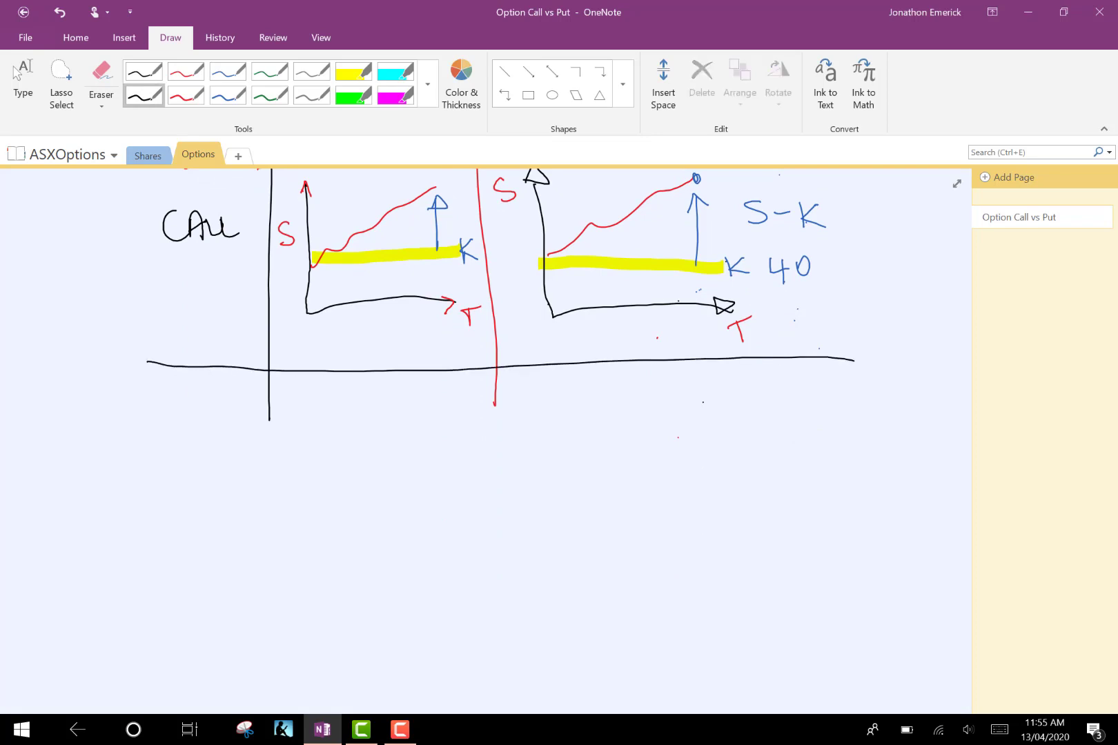
{"action": "left_click_drag", "start_coordinate": [164, 453], "coordinate": [172, 488]}
{"action": "left_click_drag", "start_coordinate": [557, 597], "coordinate": [556, 631]}
{"action": "left_click_drag", "start_coordinate": [161, 443], "coordinate": [166, 468]}
{"action": "left_click_drag", "start_coordinate": [181, 456], "coordinate": [214, 450]}
{"action": "left_click_drag", "start_coordinate": [205, 454], "coordinate": [207, 475]}
- Extend the table's black and red column lines down through the PUT row and draw black graph axes under BUY
{"action": "left_click_drag", "start_coordinate": [269, 412], "coordinate": [268, 580]}
{"action": "mouse_move", "coordinate": [313, 432]}
{"action": "left_mouse_down"}
{"action": "mouse_move", "coordinate": [412, 519]}
{"action": "mouse_move", "coordinate": [472, 514]}
{"action": "left_mouse_up"}
{"action": "left_click", "coordinate": [187, 96]}
{"action": "left_click_drag", "start_coordinate": [494, 405], "coordinate": [511, 619]}
- Add a falling red price line, a yellow highlighter line above it and a black vertical line to the BUY PUT graph
{"action": "left_click", "coordinate": [185, 97]}
{"action": "left_click_drag", "start_coordinate": [319, 443], "coordinate": [430, 495]}
{"action": "left_click", "coordinate": [354, 72]}
{"action": "left_click_drag", "start_coordinate": [312, 437], "coordinate": [486, 430]}
{"action": "left_click", "coordinate": [144, 96]}
{"action": "left_click_drag", "start_coordinate": [436, 417], "coordinate": [450, 573]}
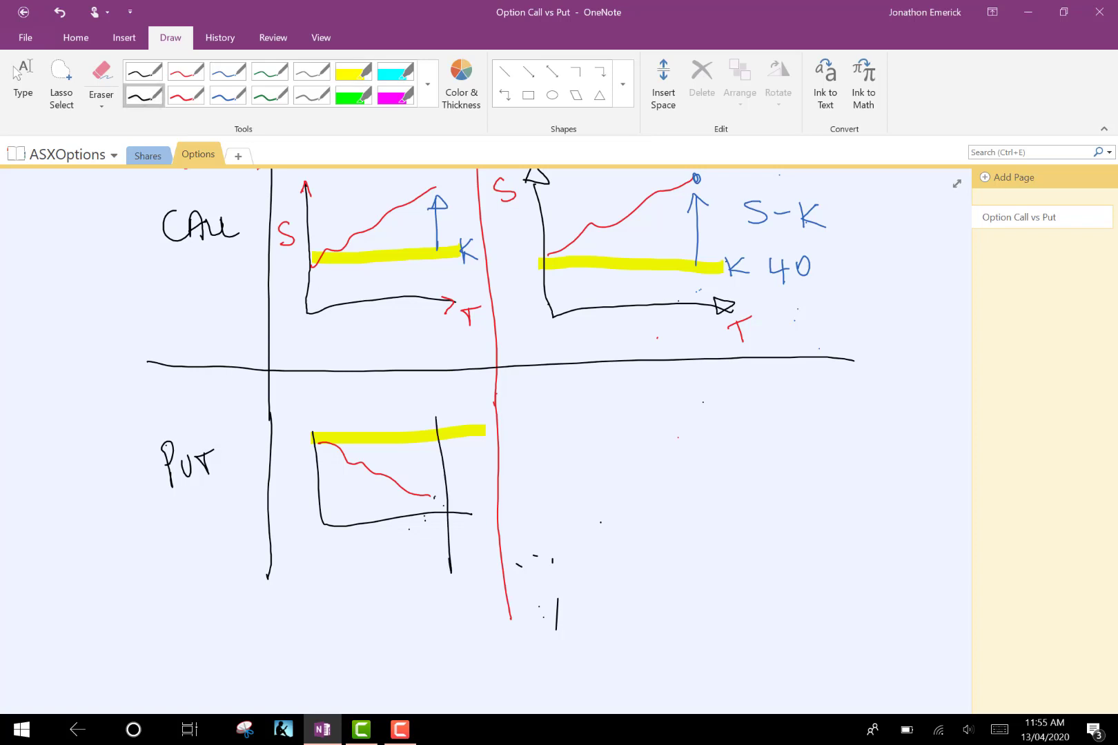
- Label the BUY PUT graph's yellow line K and 40, and the end of the falling price line 30, in black
{"action": "left_click_drag", "start_coordinate": [463, 423], "coordinate": [464, 448]}
{"action": "mouse_move", "coordinate": [474, 422]}
{"action": "left_mouse_down"}
{"action": "mouse_move", "coordinate": [466, 436]}
{"action": "mouse_move", "coordinate": [486, 441]}
{"action": "left_mouse_up"}
{"action": "left_click_drag", "start_coordinate": [453, 401], "coordinate": [461, 417]}
{"action": "left_click_drag", "start_coordinate": [475, 389], "coordinate": [474, 392]}
{"action": "left_click_drag", "start_coordinate": [463, 487], "coordinate": [464, 504]}
{"action": "left_click_drag", "start_coordinate": [485, 486], "coordinate": [484, 487]}
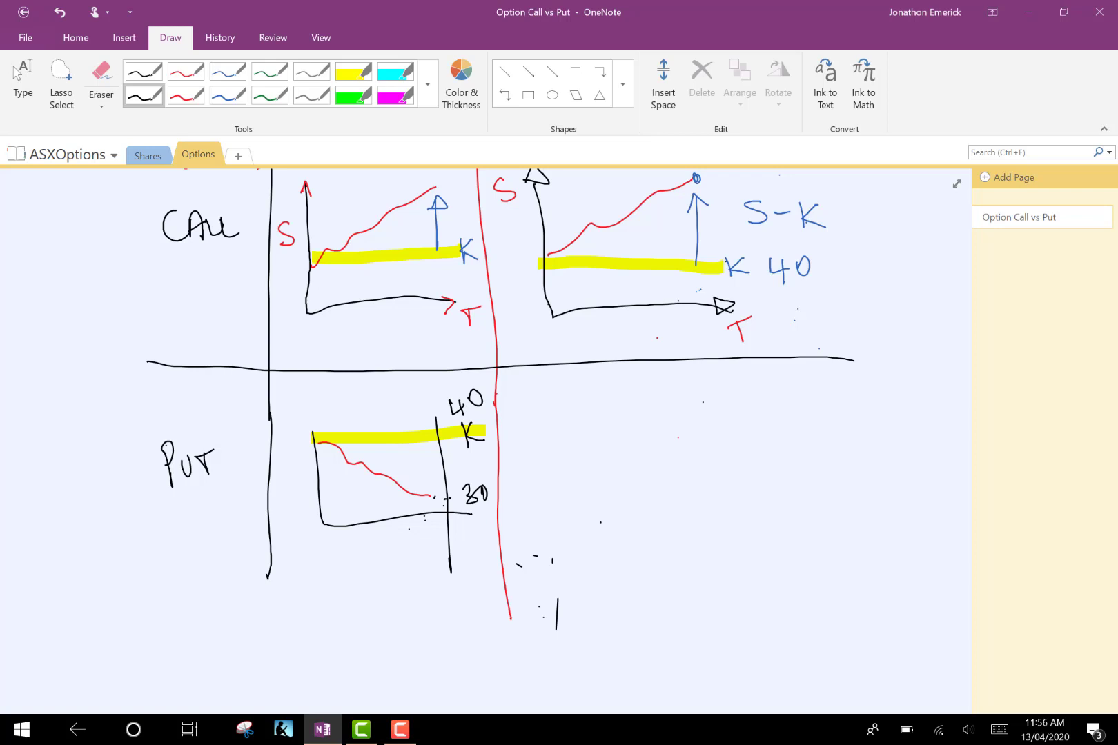
- Draw black graph axes in the PUT row under SELL and a horizontal yellow highlighter line near their top
{"action": "mouse_move", "coordinate": [541, 408]}
{"action": "left_mouse_down"}
{"action": "mouse_move", "coordinate": [543, 450]}
{"action": "mouse_move", "coordinate": [656, 522]}
{"action": "mouse_move", "coordinate": [752, 519]}
{"action": "left_mouse_up"}
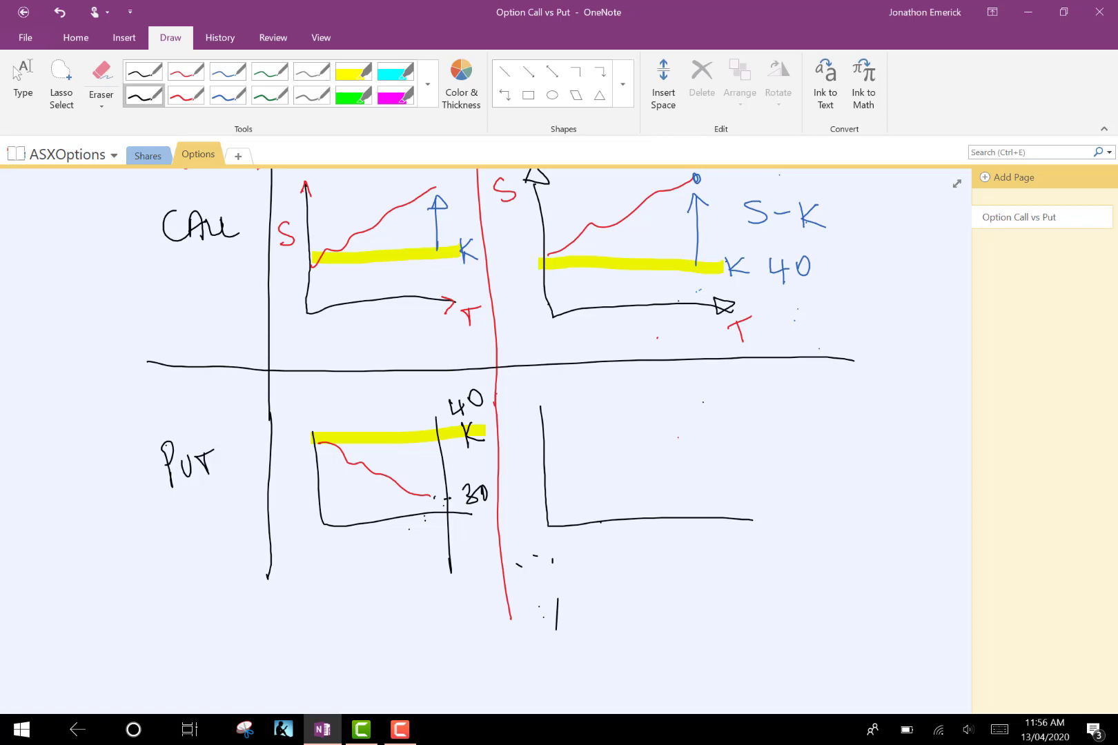
{"action": "left_click", "coordinate": [354, 72]}
{"action": "left_click_drag", "start_coordinate": [544, 430], "coordinate": [747, 434]}
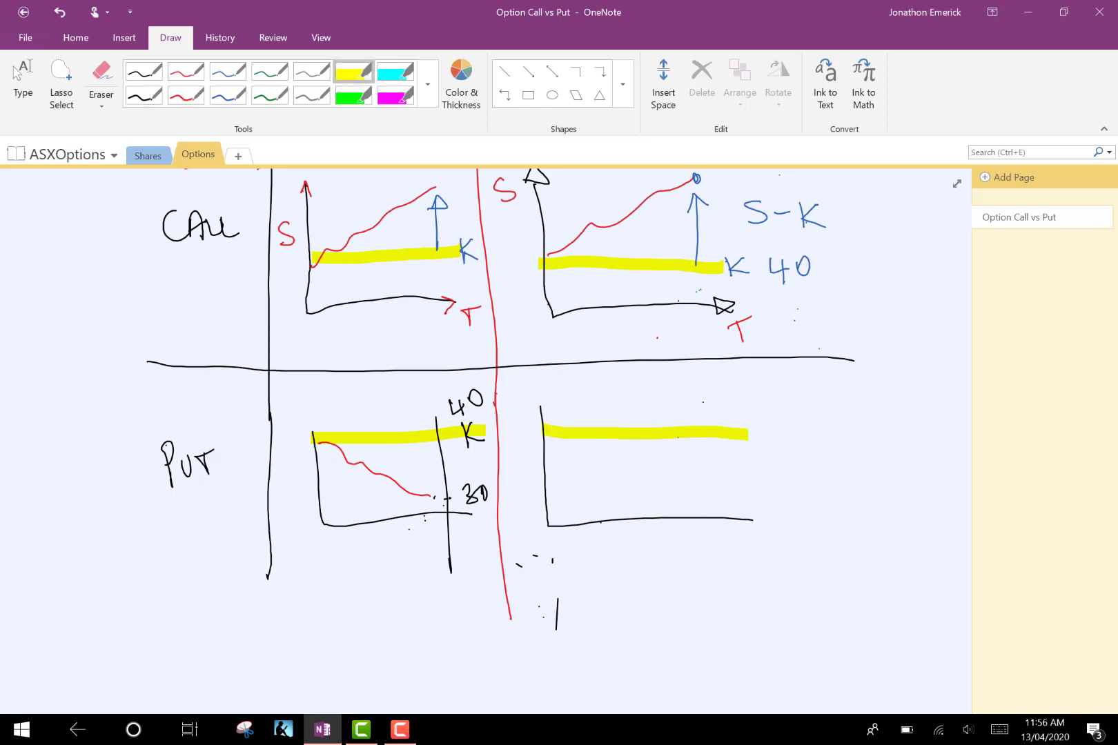
- Sketch a falling black price line below the yellow line on the SELL PUT graph
{"action": "left_click", "coordinate": [143, 97]}
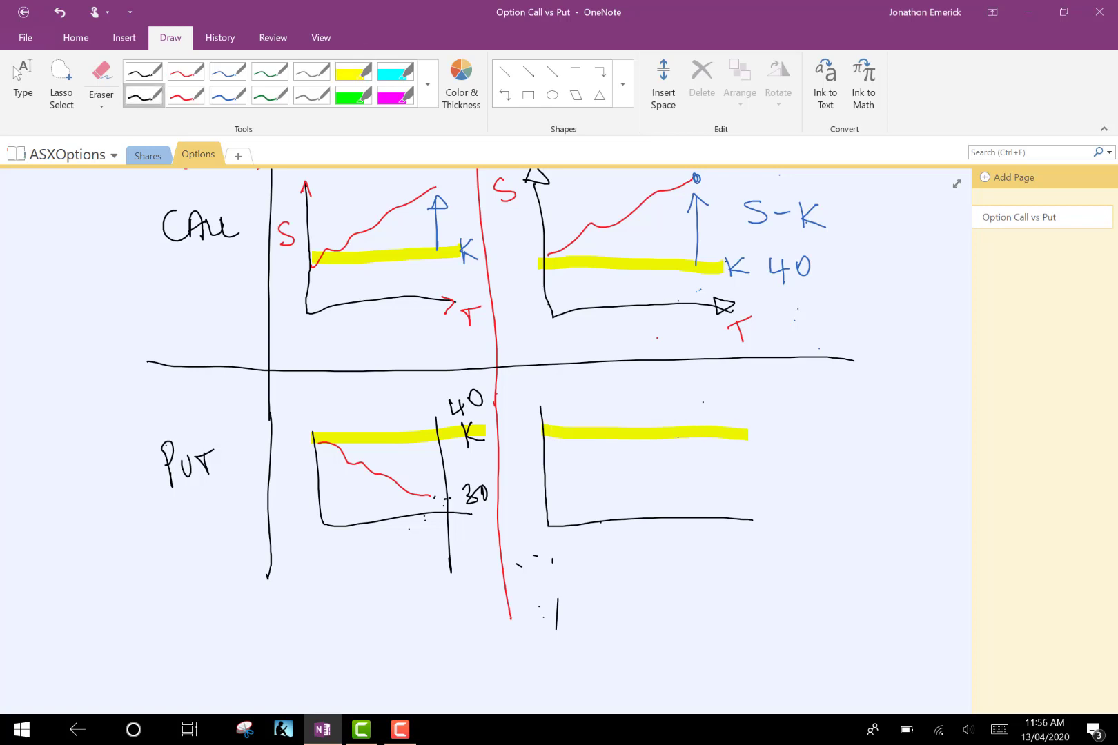
{"action": "left_click", "coordinate": [270, 96]}
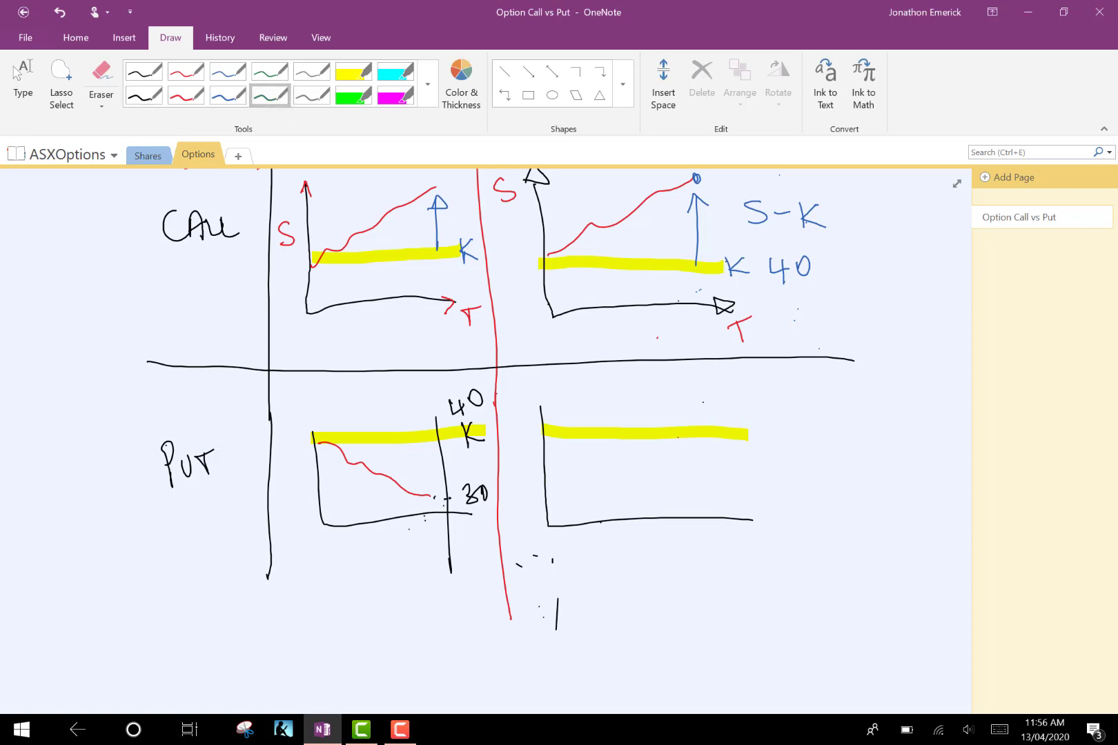
{"action": "scroll", "coordinate": [483, 442], "scroll_direction": "up", "scroll_amount": 7}
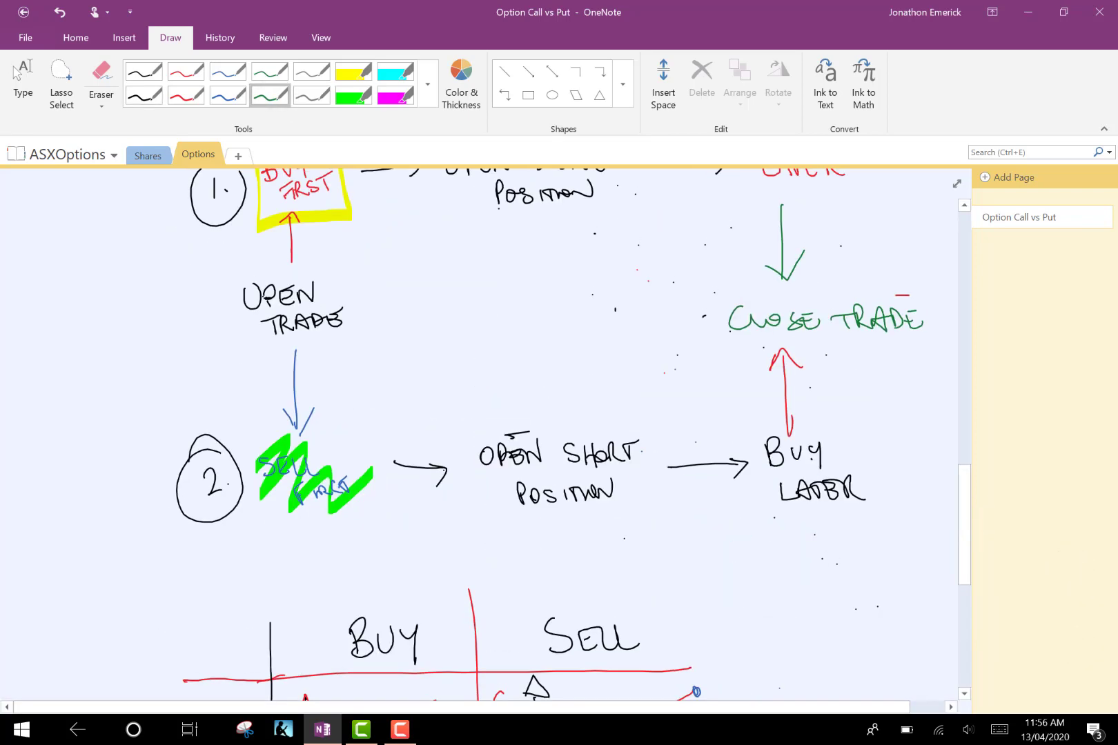
{"action": "left_click", "coordinate": [22, 87]}
{"action": "scroll", "coordinate": [483, 441], "scroll_direction": "down", "scroll_amount": 7}
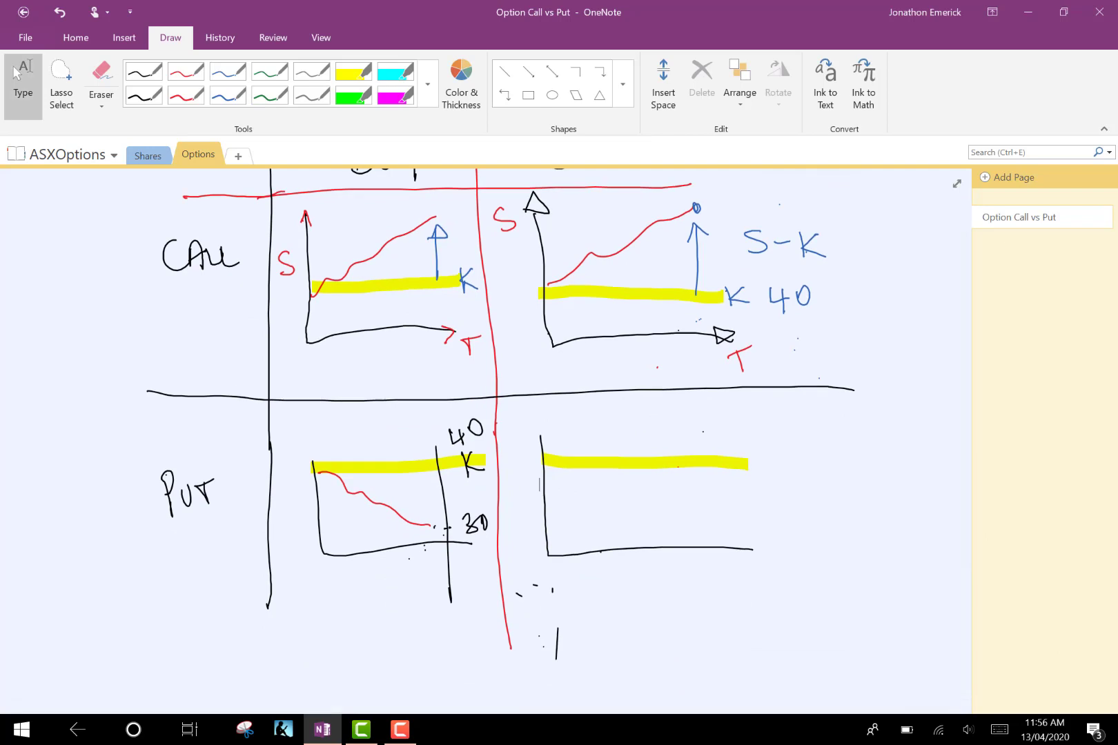
{"action": "left_click", "coordinate": [144, 96]}
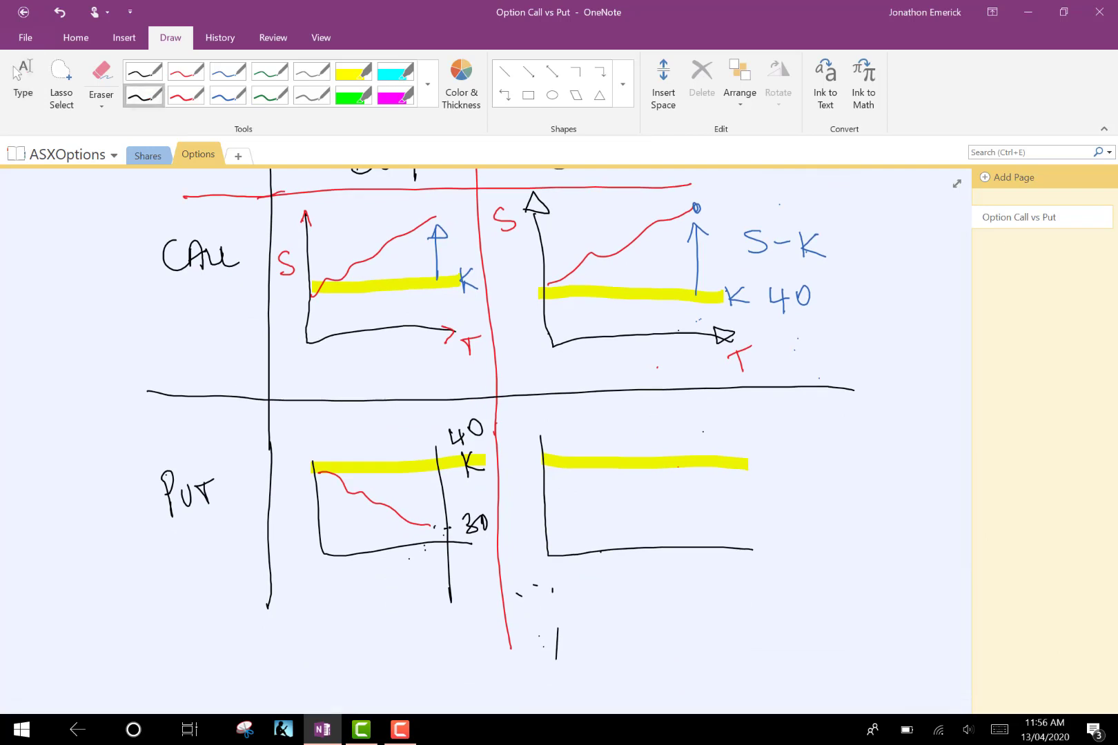
{"action": "scroll", "coordinate": [484, 435], "scroll_direction": "up", "scroll_amount": 1}
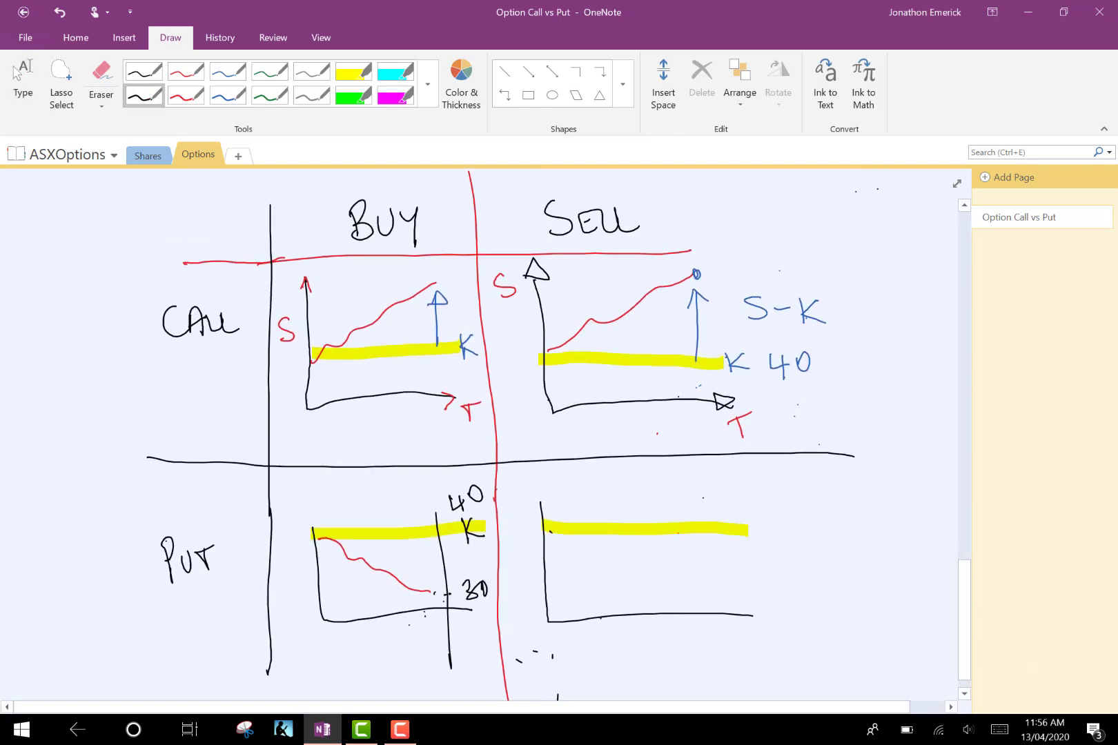
{"action": "left_click_drag", "start_coordinate": [549, 531], "coordinate": [698, 581]}
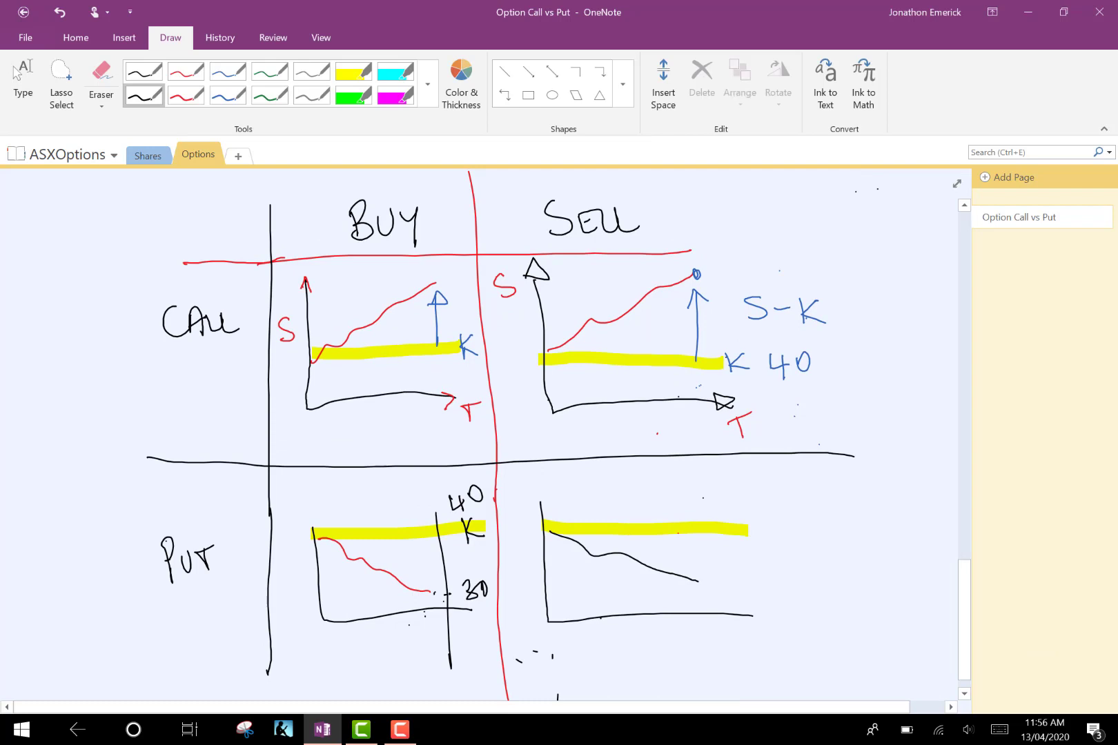
- Label the SELL PUT graph's yellow line 40 and the price line's end 30, and bracket the gap as −$10
{"action": "mouse_move", "coordinate": [727, 511]}
{"action": "left_mouse_down"}
{"action": "mouse_move", "coordinate": [750, 521]}
{"action": "mouse_move", "coordinate": [739, 532]}
{"action": "left_mouse_up"}
{"action": "left_click_drag", "start_coordinate": [751, 511], "coordinate": [750, 512]}
{"action": "left_click_drag", "start_coordinate": [726, 588], "coordinate": [744, 592]}
{"action": "left_click_drag", "start_coordinate": [768, 527], "coordinate": [788, 588]}
{"action": "mouse_move", "coordinate": [809, 563]}
{"action": "left_mouse_down"}
{"action": "mouse_move", "coordinate": [828, 558]}
{"action": "mouse_move", "coordinate": [846, 578]}
{"action": "mouse_move", "coordinate": [875, 548]}
{"action": "left_mouse_up"}
{"action": "left_click", "coordinate": [893, 564]}
- Highlight the BUY heading in magenta and draw a falling green price line with a downward arrow on the BUY CALL graph
{"action": "left_click", "coordinate": [395, 96]}
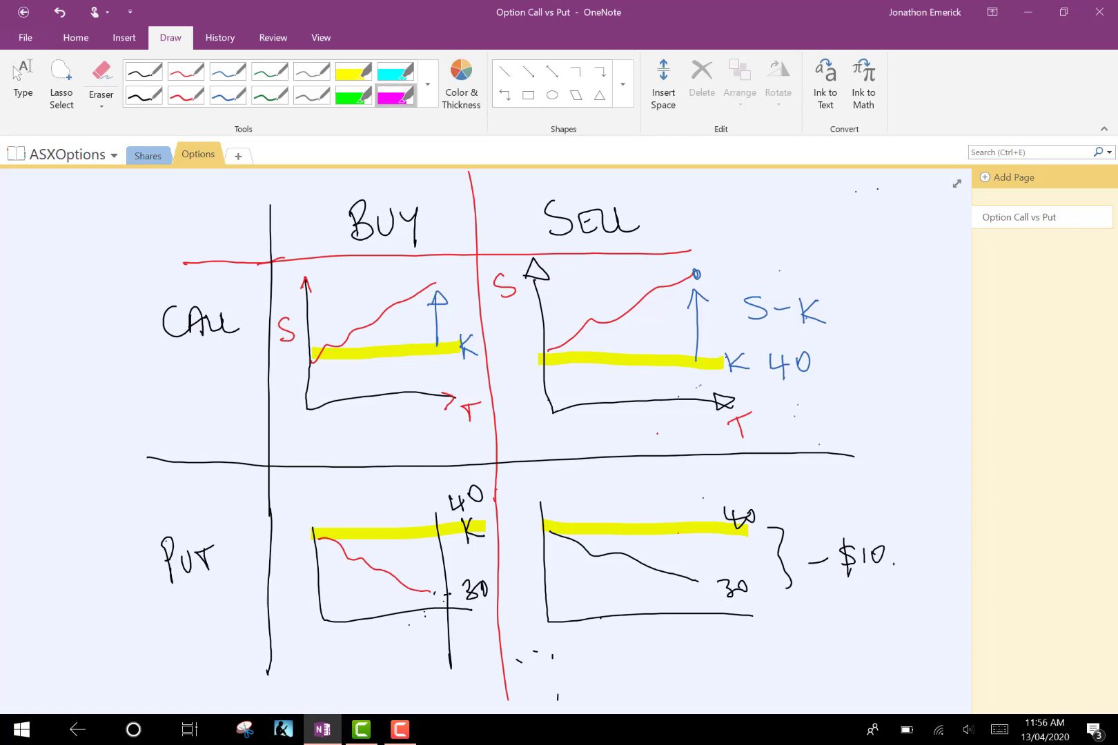
{"action": "mouse_move", "coordinate": [343, 220]}
{"action": "left_mouse_down"}
{"action": "mouse_move", "coordinate": [377, 202]}
{"action": "mouse_move", "coordinate": [414, 207]}
{"action": "mouse_move", "coordinate": [429, 245]}
{"action": "left_mouse_up"}
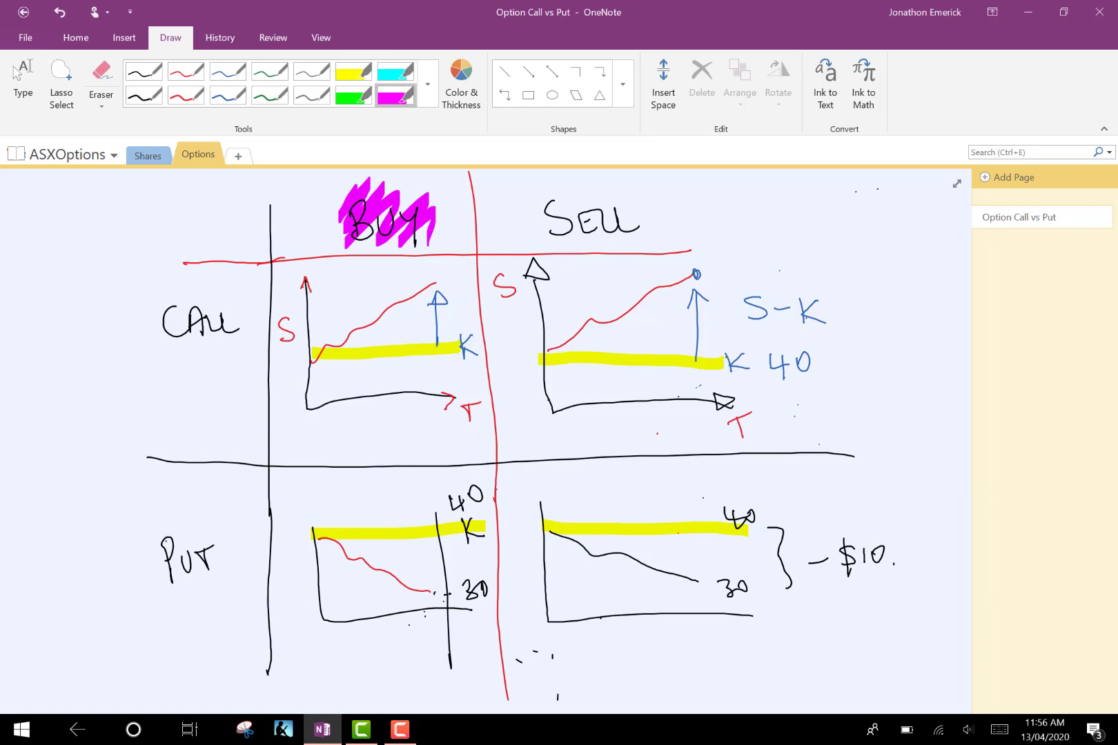
{"action": "left_click", "coordinate": [270, 95]}
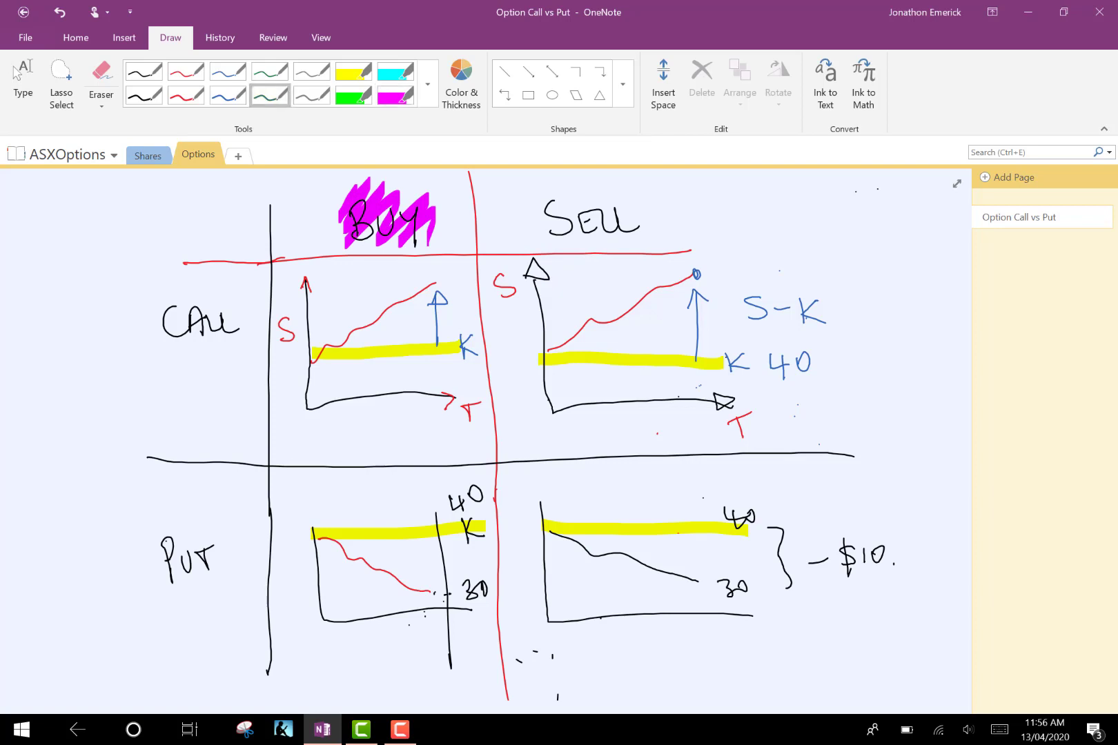
{"action": "left_click_drag", "start_coordinate": [314, 359], "coordinate": [447, 381]}
{"action": "left_click_drag", "start_coordinate": [454, 366], "coordinate": [448, 381]}
- Draw a falling green price line on the SELL CALL graph and highlight the SELL heading in cyan
{"action": "left_click_drag", "start_coordinate": [543, 356], "coordinate": [691, 392]}
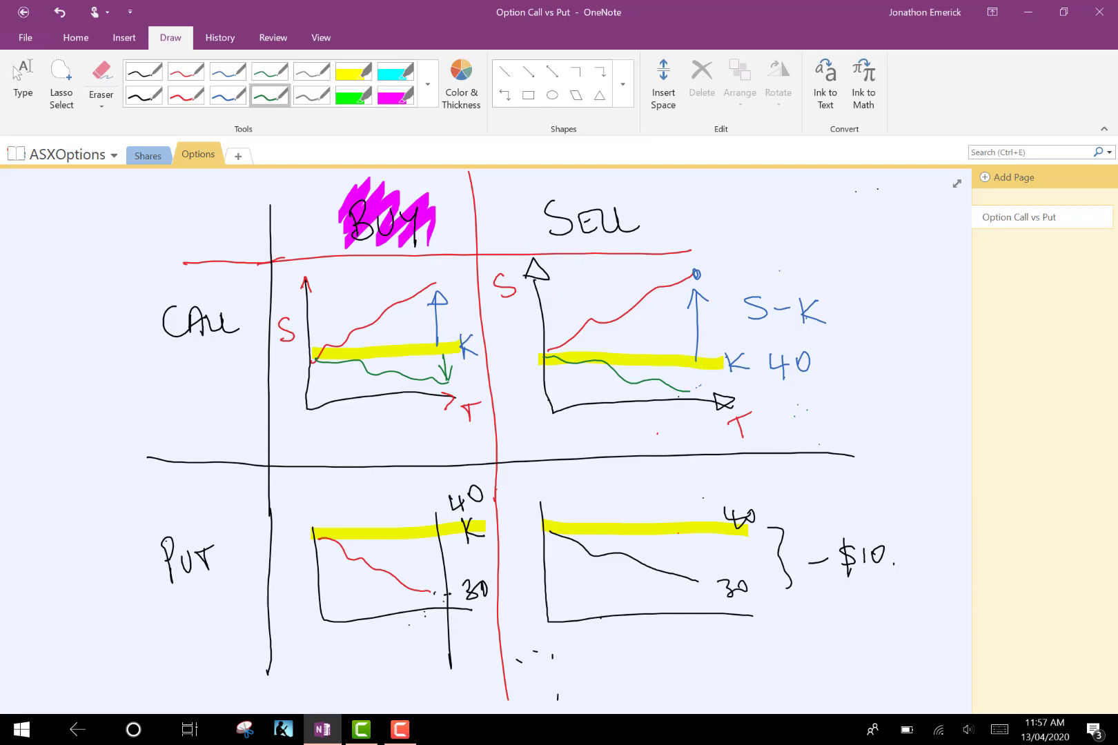
{"action": "left_click", "coordinate": [395, 70]}
{"action": "mouse_move", "coordinate": [556, 178]}
{"action": "left_mouse_down"}
{"action": "mouse_move", "coordinate": [545, 236]}
{"action": "mouse_move", "coordinate": [601, 207]}
{"action": "mouse_move", "coordinate": [666, 219]}
{"action": "left_mouse_up"}
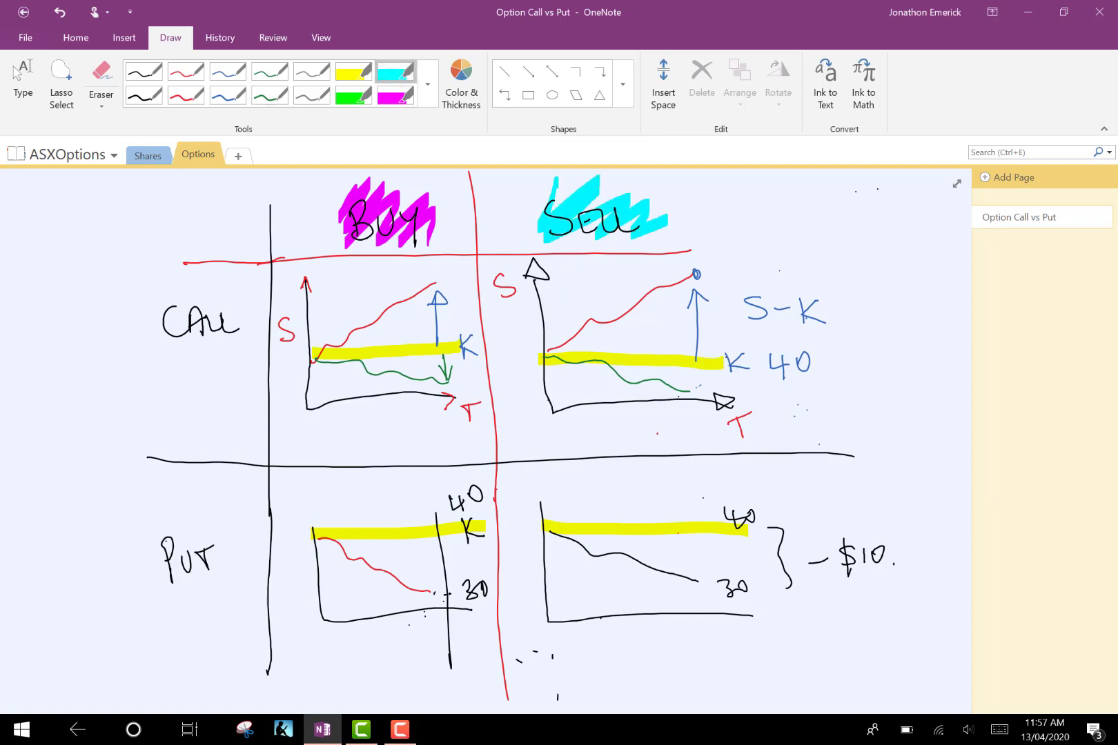
- Sketch a rising black price line on the BUY PUT graph, label its end 50 and box the 40
{"action": "left_click", "coordinate": [186, 97]}
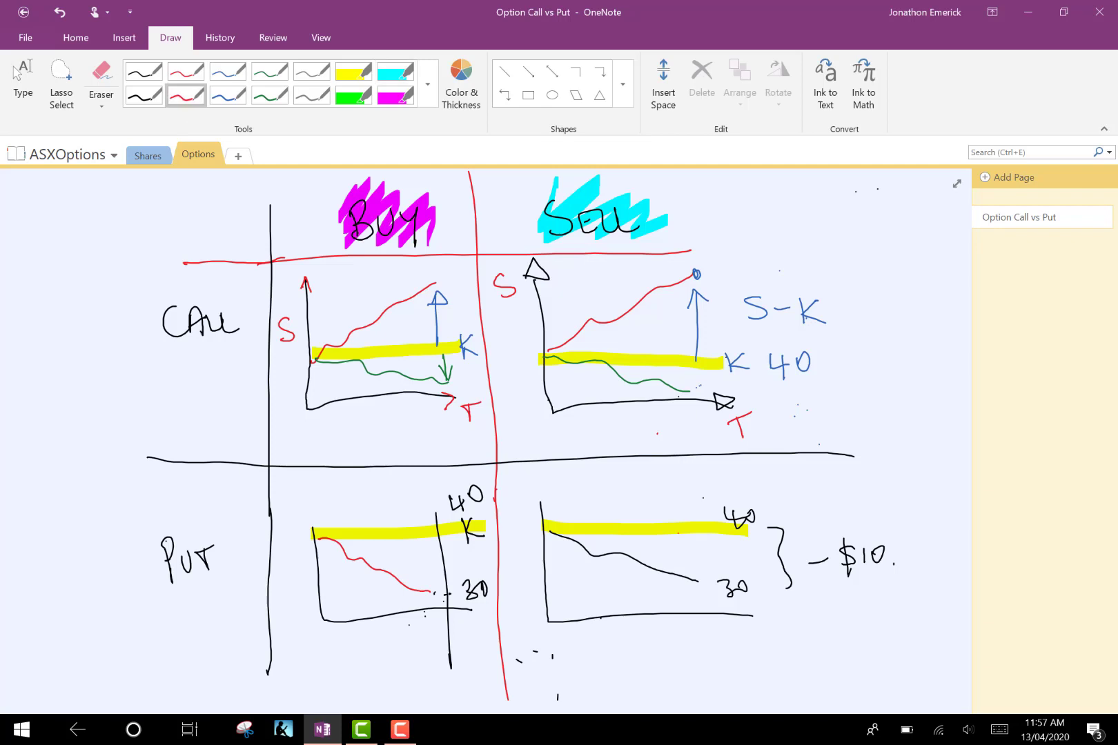
{"action": "left_click", "coordinate": [144, 97]}
{"action": "left_click_drag", "start_coordinate": [322, 528], "coordinate": [433, 477]}
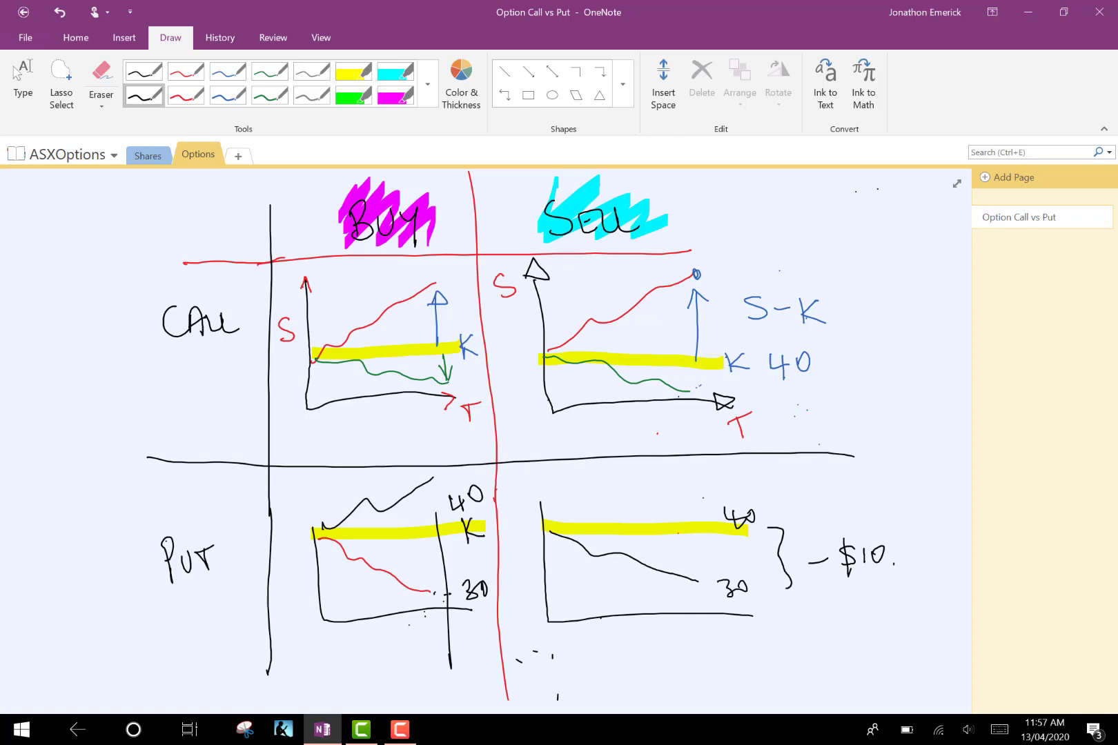
{"action": "mouse_move", "coordinate": [442, 476]}
{"action": "left_mouse_down"}
{"action": "mouse_move", "coordinate": [442, 486]}
{"action": "mouse_move", "coordinate": [452, 469]}
{"action": "left_mouse_up"}
{"action": "mouse_move", "coordinate": [449, 520]}
{"action": "left_mouse_down"}
{"action": "mouse_move", "coordinate": [471, 481]}
{"action": "mouse_move", "coordinate": [496, 505]}
{"action": "mouse_move", "coordinate": [451, 520]}
{"action": "left_mouse_up"}
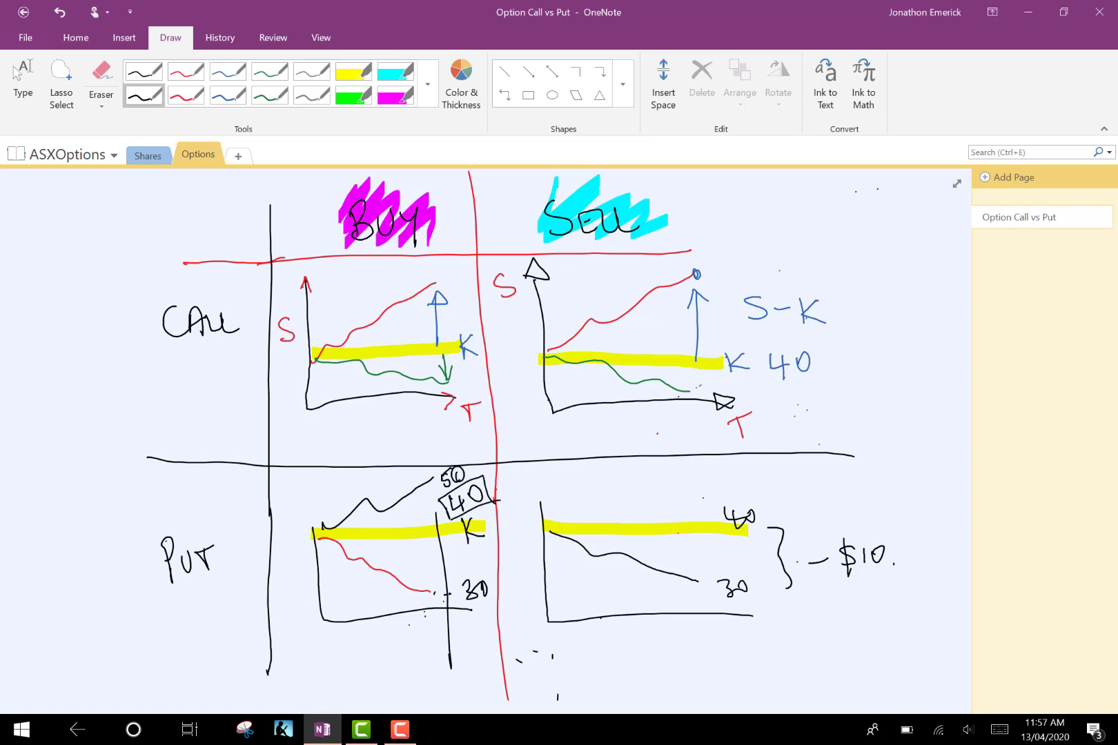
- Draw a rising black price line labelled 50 on the SELL PUT graph and underline the 10 in −$10
{"action": "left_click_drag", "start_coordinate": [549, 527], "coordinate": [697, 473]}
{"action": "left_click_drag", "start_coordinate": [877, 581], "coordinate": [894, 580]}
{"action": "mouse_move", "coordinate": [711, 467]}
{"action": "left_mouse_down"}
{"action": "mouse_move", "coordinate": [709, 481]}
{"action": "mouse_move", "coordinate": [723, 464]}
{"action": "left_mouse_up"}
{"action": "left_click_drag", "start_coordinate": [732, 461], "coordinate": [733, 460]}
{"action": "left_click", "coordinate": [751, 473]}
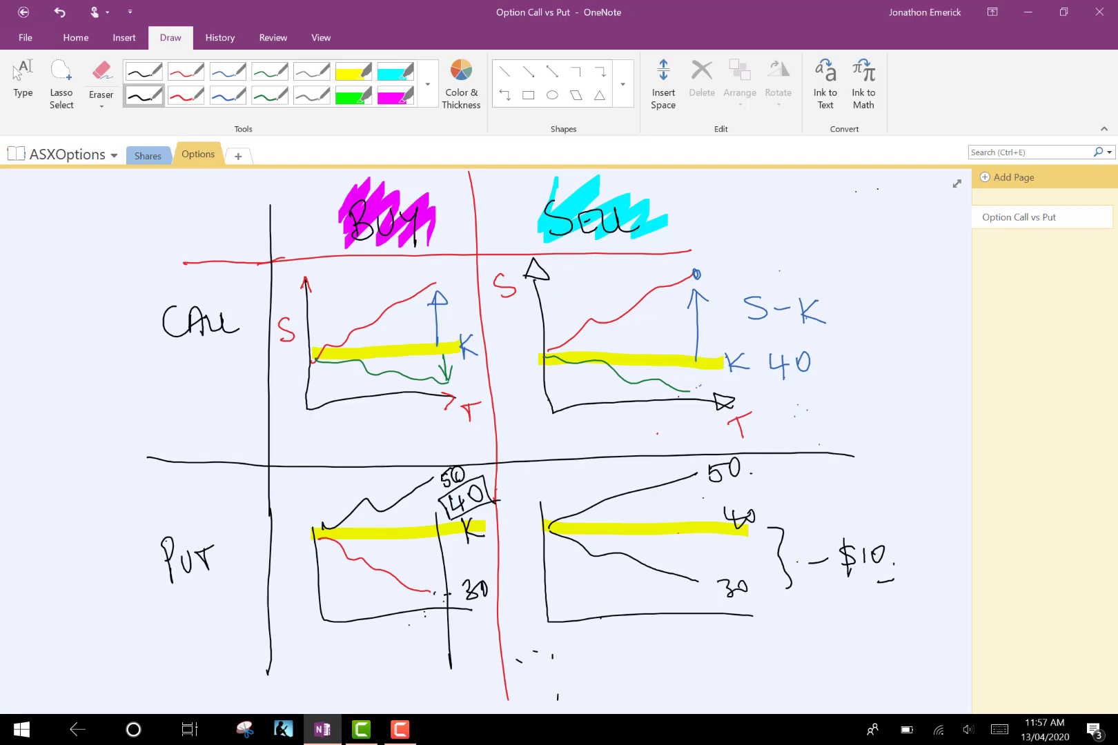
- Trace the lower blue curve of the PUT OPTION graph with a magenta highlighter stroke
{"action": "left_click", "coordinate": [17, 73]}
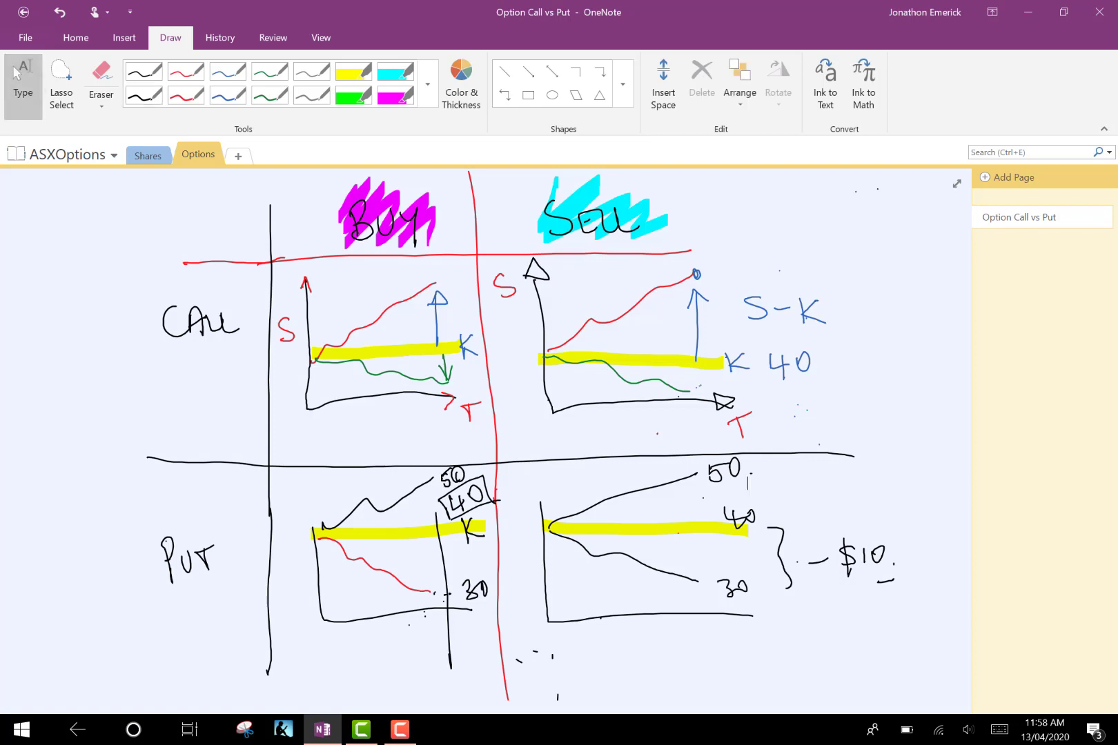
{"action": "scroll", "coordinate": [483, 435], "scroll_direction": "up", "scroll_amount": 20}
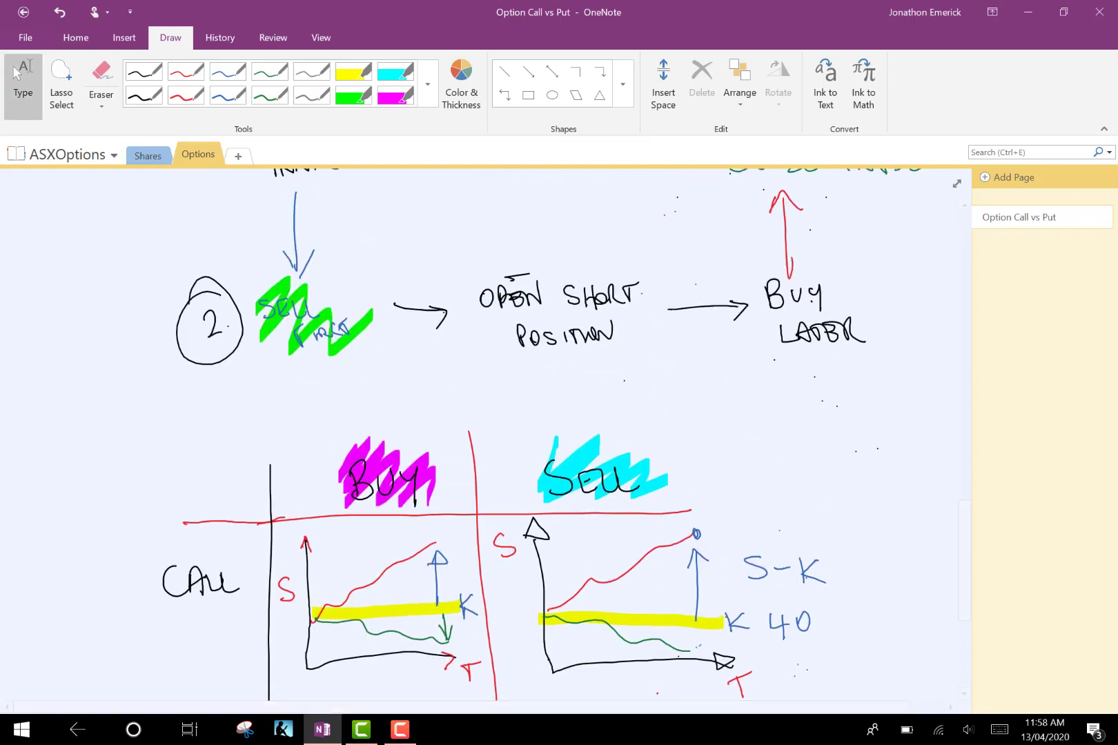
{"action": "scroll", "coordinate": [483, 435], "scroll_direction": "up", "scroll_amount": 8}
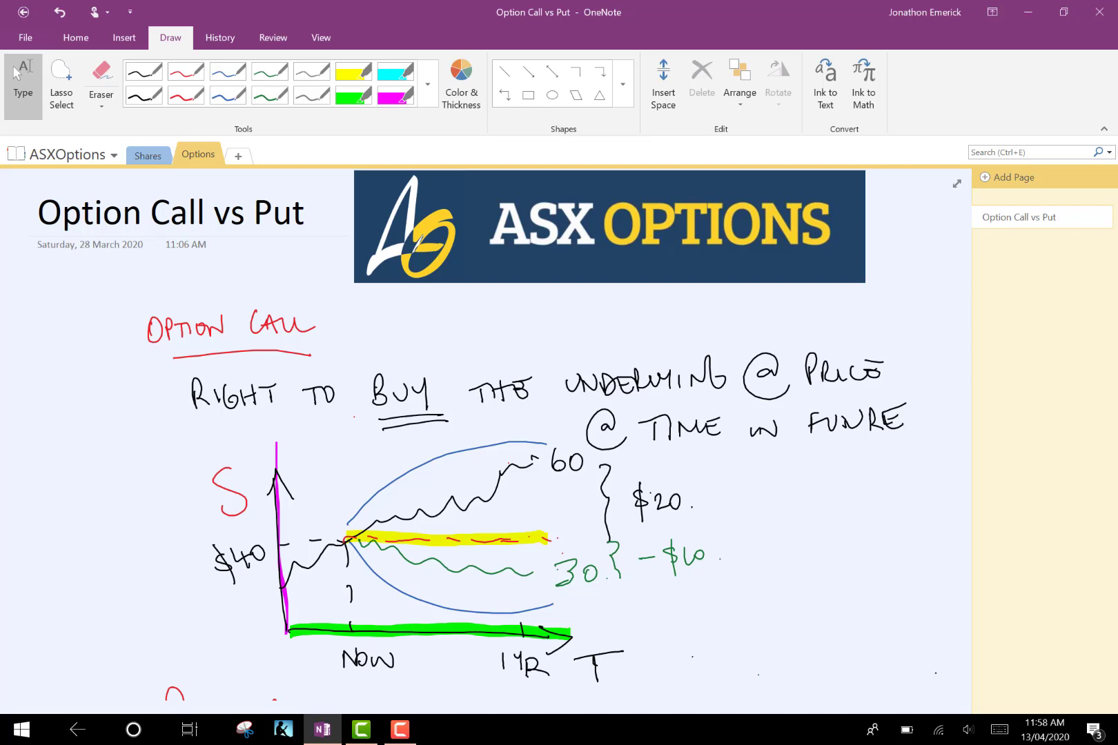
{"action": "scroll", "coordinate": [483, 442], "scroll_direction": "down", "scroll_amount": 6}
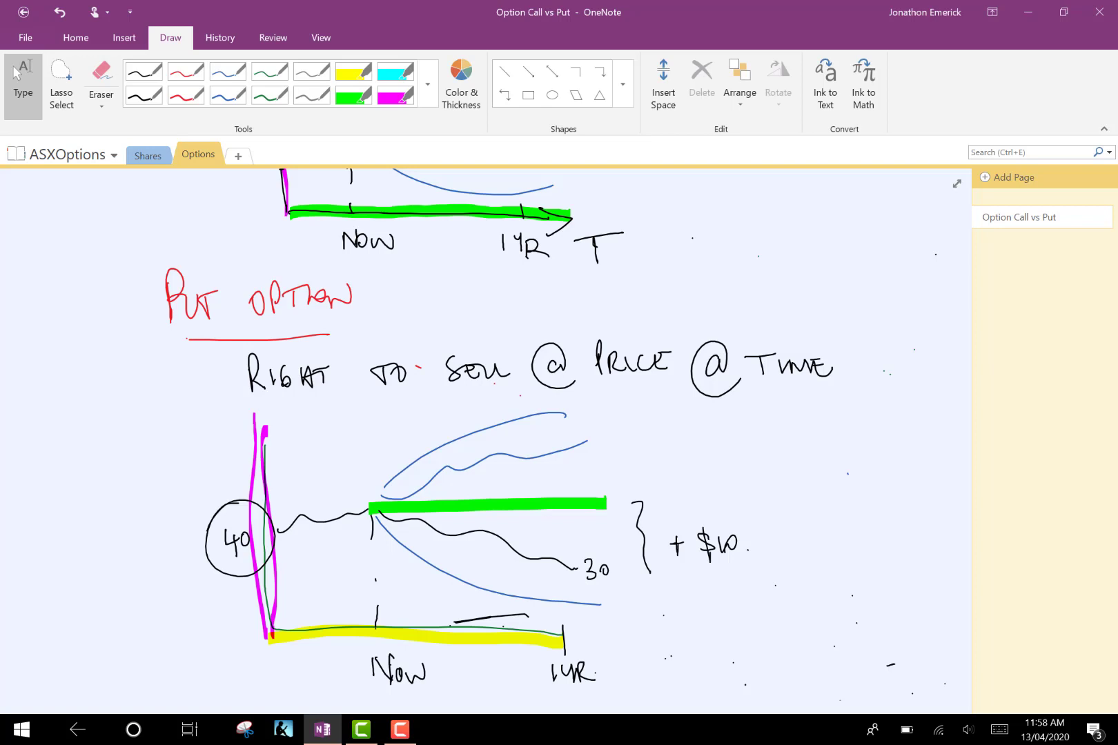
{"action": "left_click", "coordinate": [395, 96]}
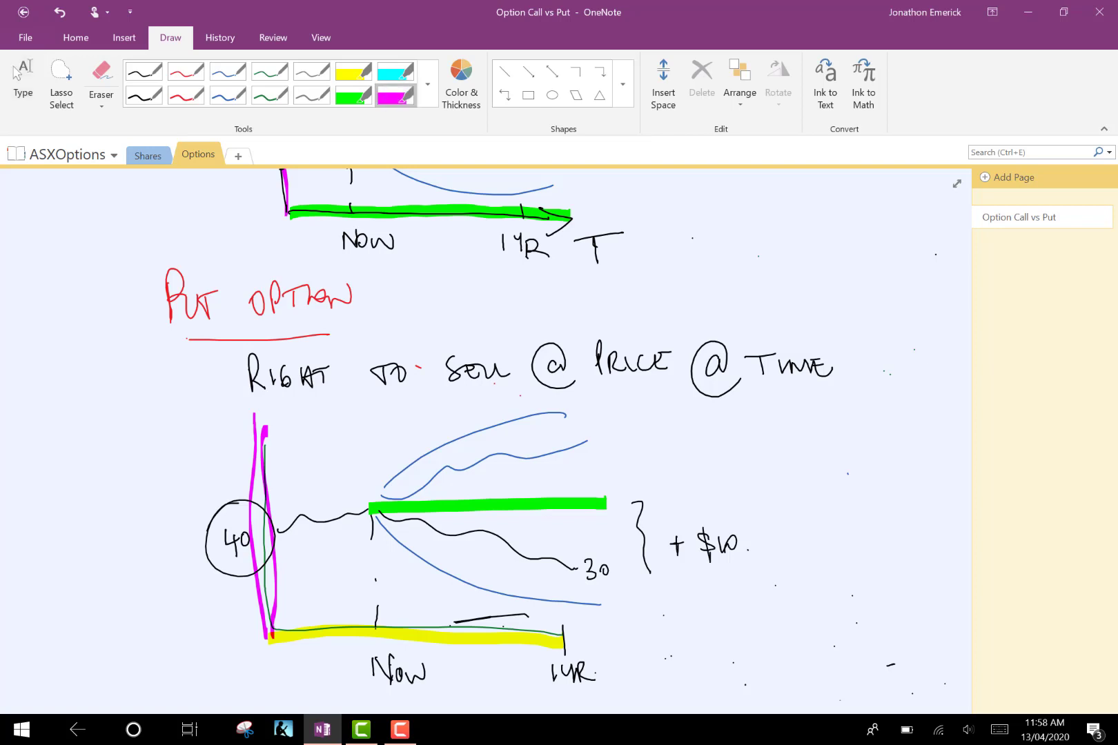
{"action": "mouse_move", "coordinate": [375, 512]}
{"action": "left_mouse_down"}
{"action": "mouse_move", "coordinate": [512, 592]}
{"action": "mouse_move", "coordinate": [592, 617]}
{"action": "left_mouse_up"}
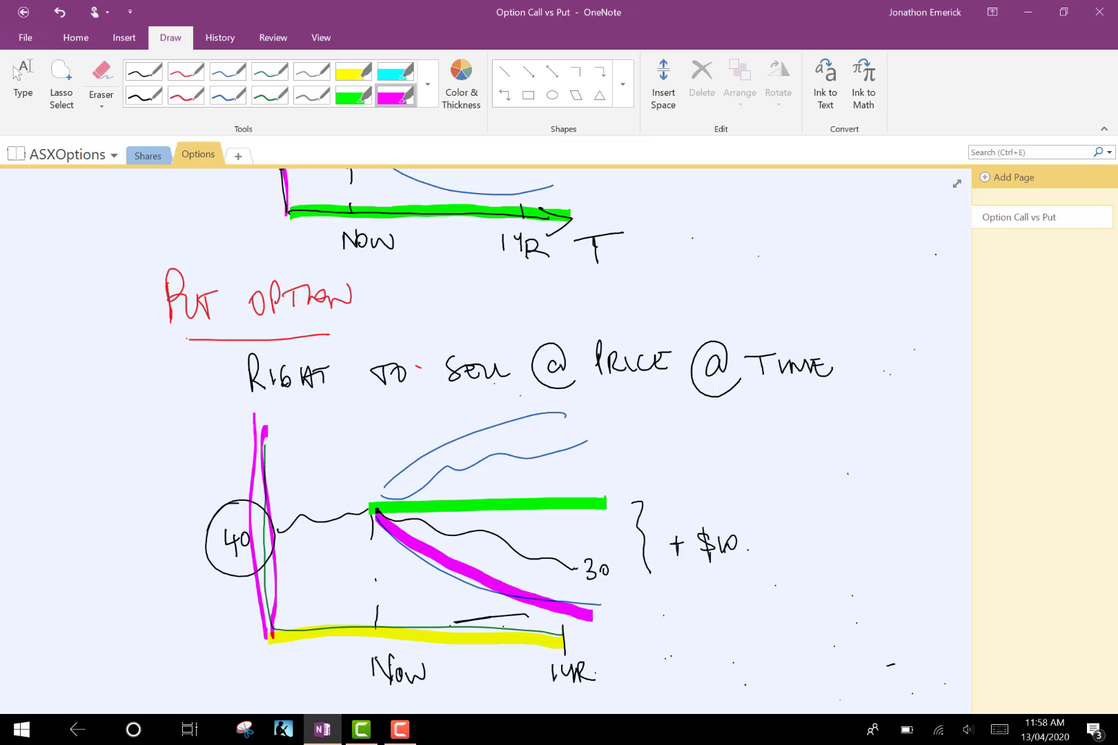
- Review the TRADING diagram and the buy/sell table of call and put graphs
{"action": "left_click", "coordinate": [23, 83]}
{"action": "scroll", "coordinate": [483, 442], "scroll_direction": "down", "scroll_amount": 6}
{"action": "scroll", "coordinate": [483, 442], "scroll_direction": "down", "scroll_amount": 2}
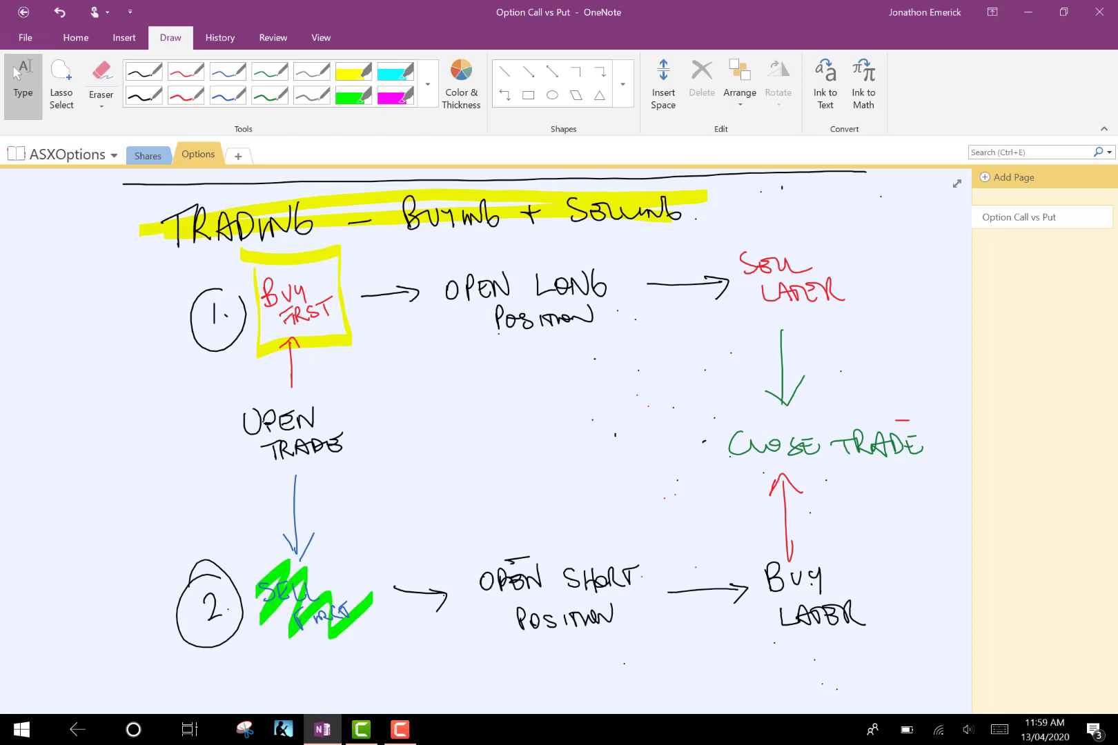
{"action": "scroll", "coordinate": [483, 442], "scroll_direction": "down", "scroll_amount": 10}
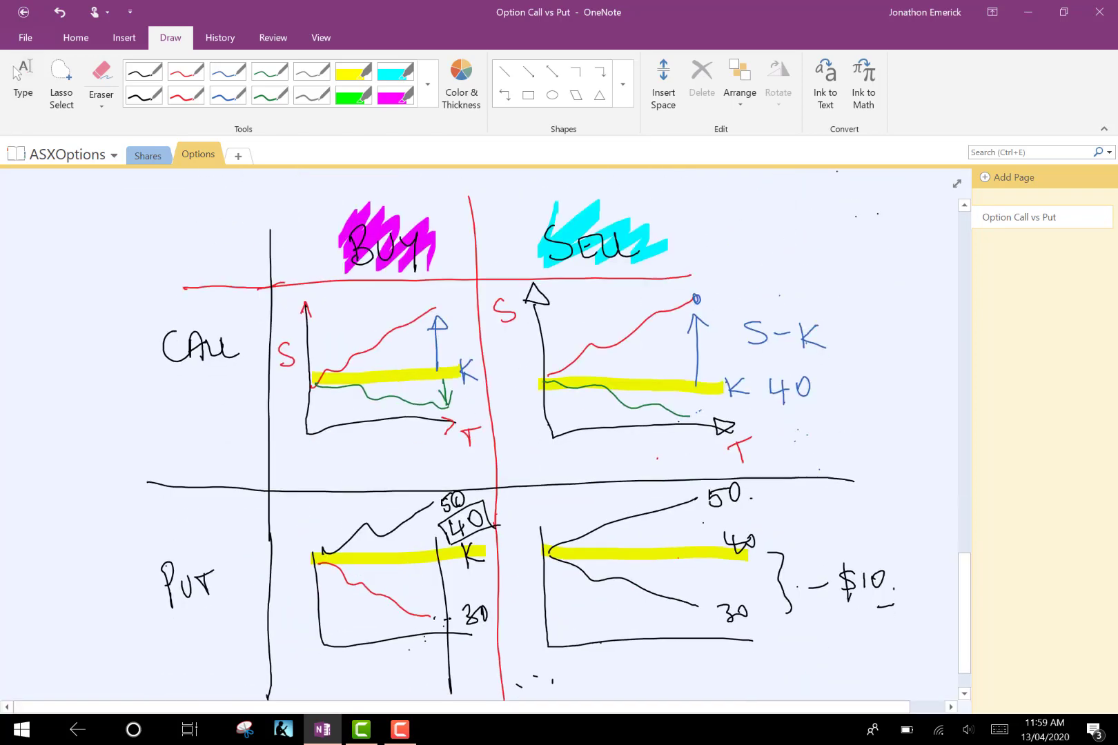
{"action": "scroll", "coordinate": [483, 442], "scroll_direction": "down", "scroll_amount": 2}
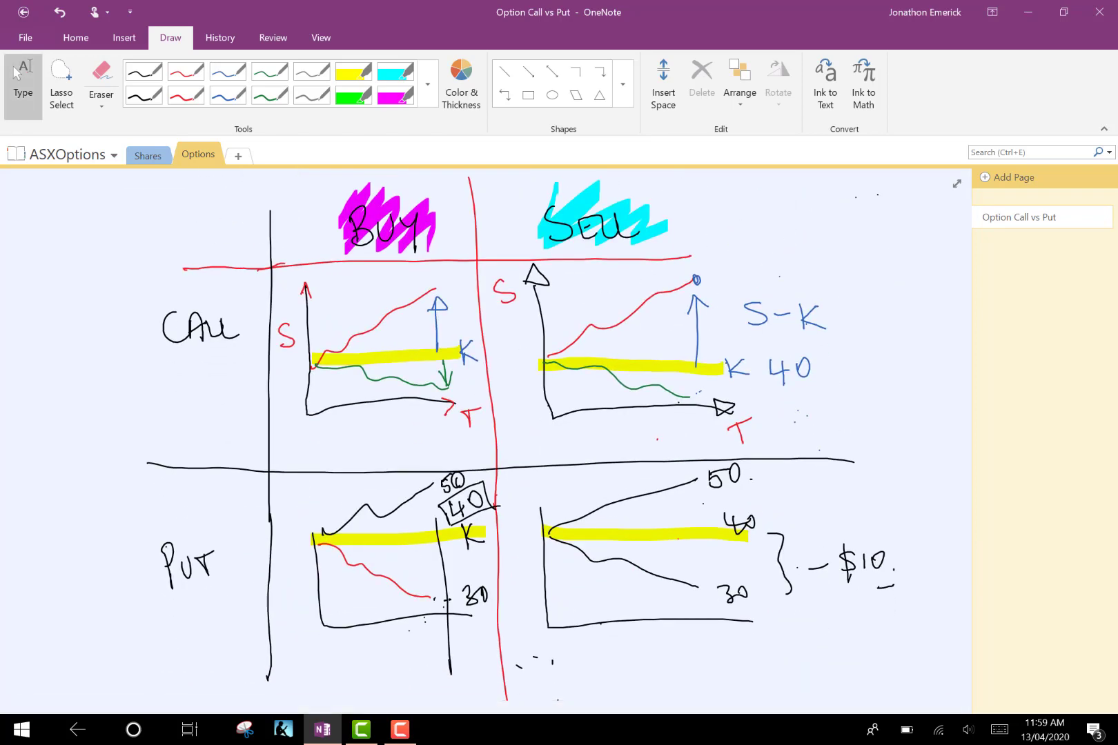